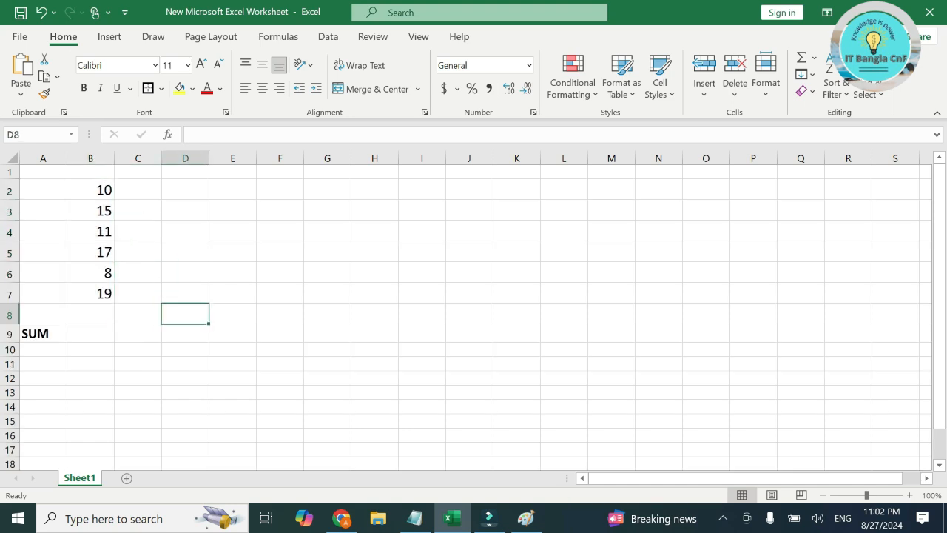
- Total the six numbers in column B by entering =SUM(B2:B7) in cell B9 beside the SUM label
left_click(90, 333)
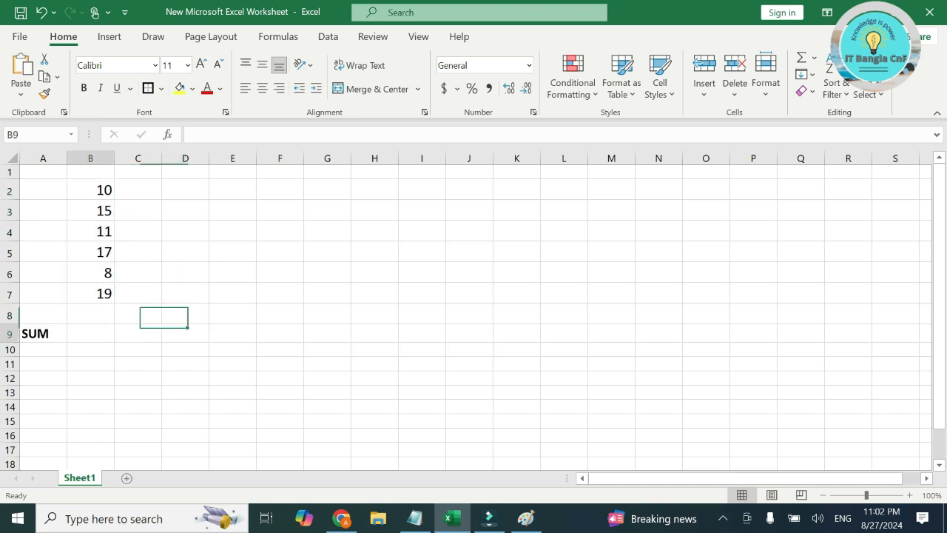
type("=")
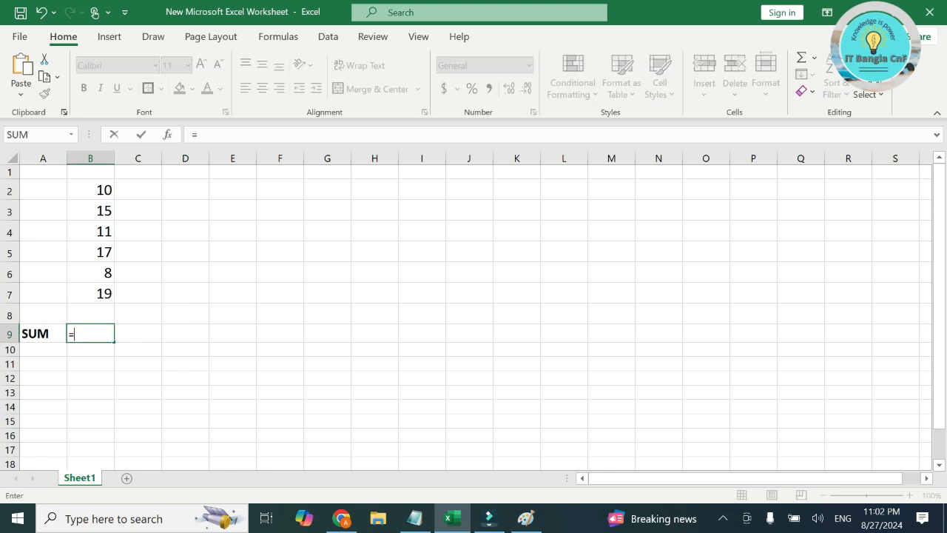
type("SUM")
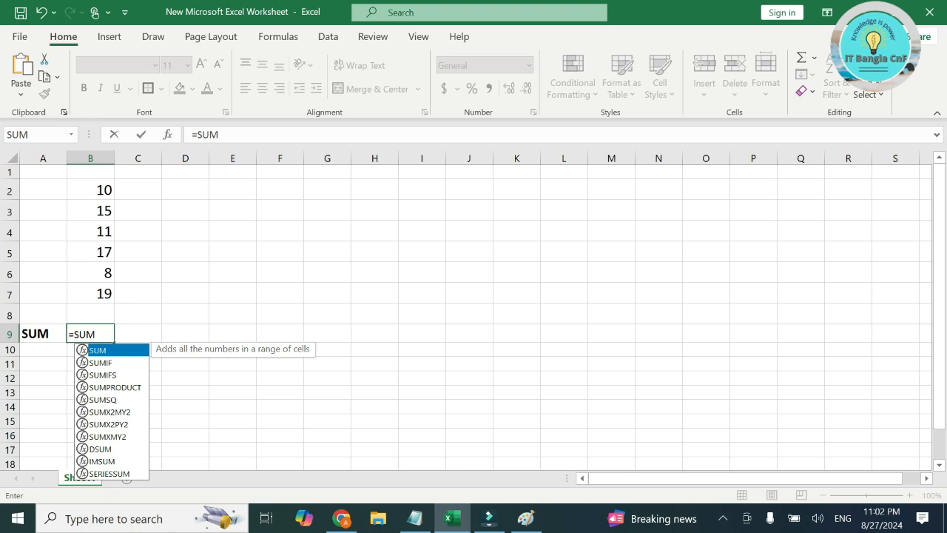
type("(")
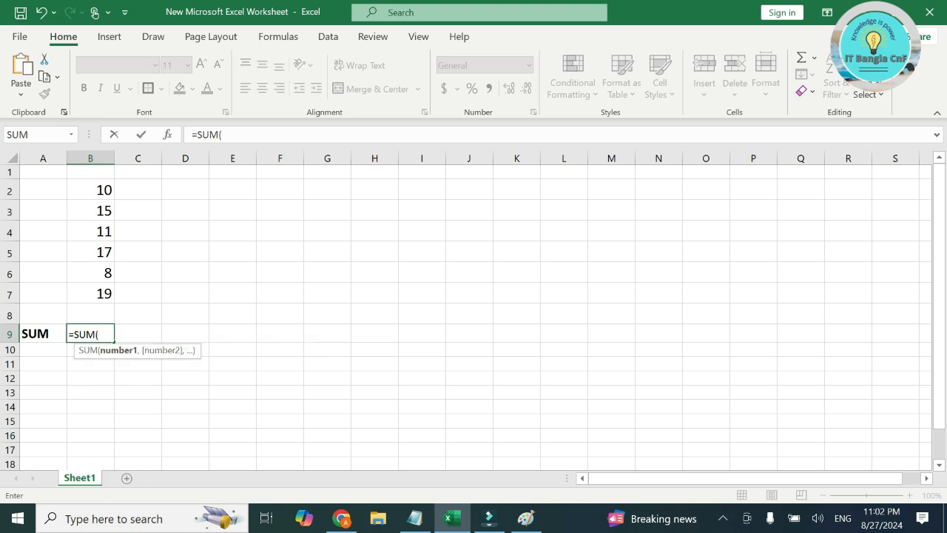
left_click_drag(90, 190, 90, 294)
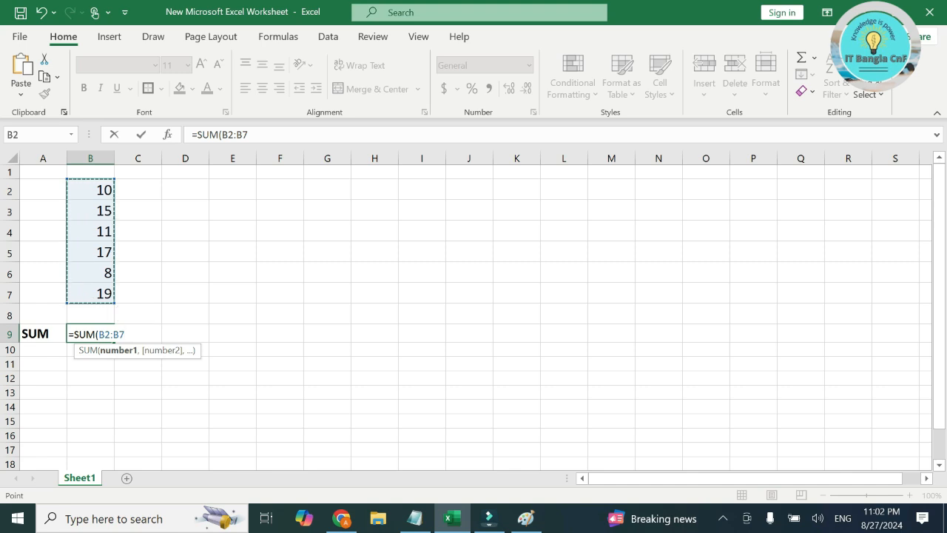
type(")")
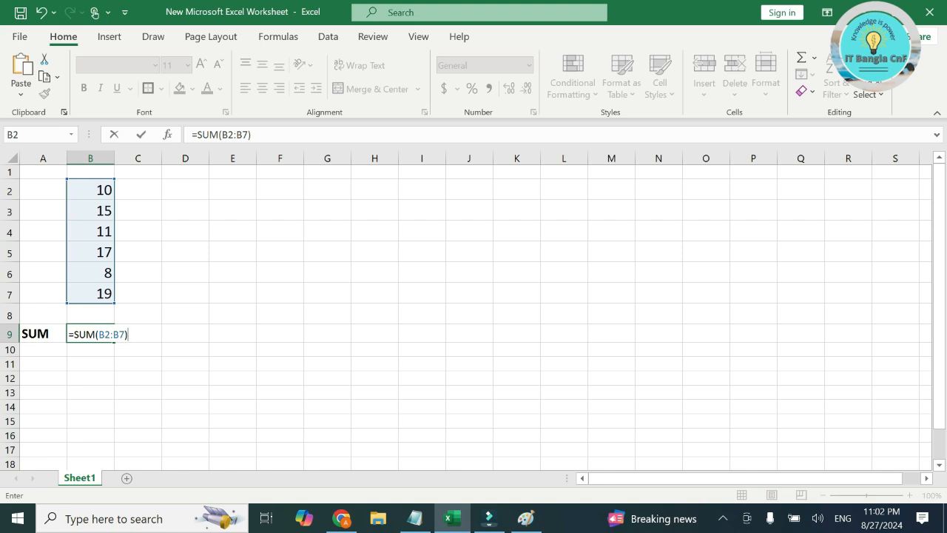
key("Return")
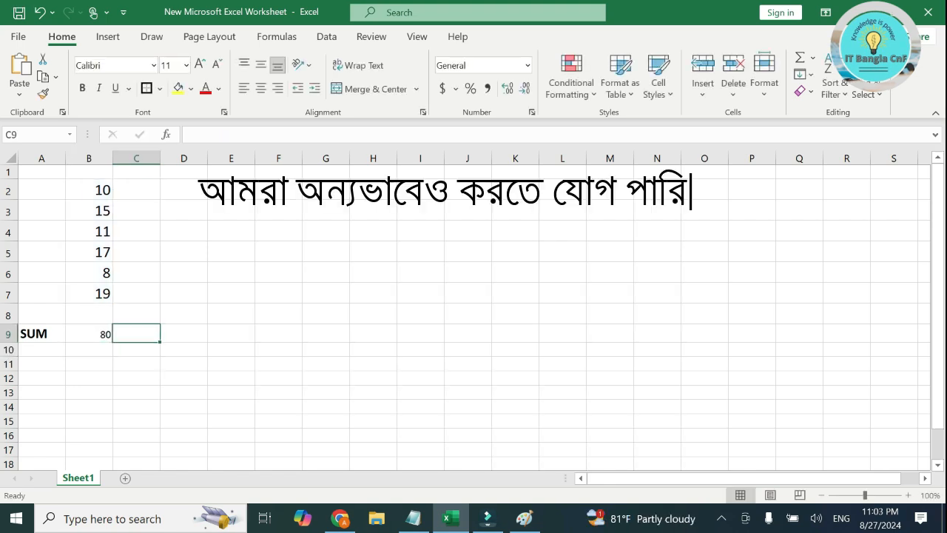
- Add only the selected values 15, 17 and 19 by entering =SUM(B3+B5+B7) in cell C9
type("=")
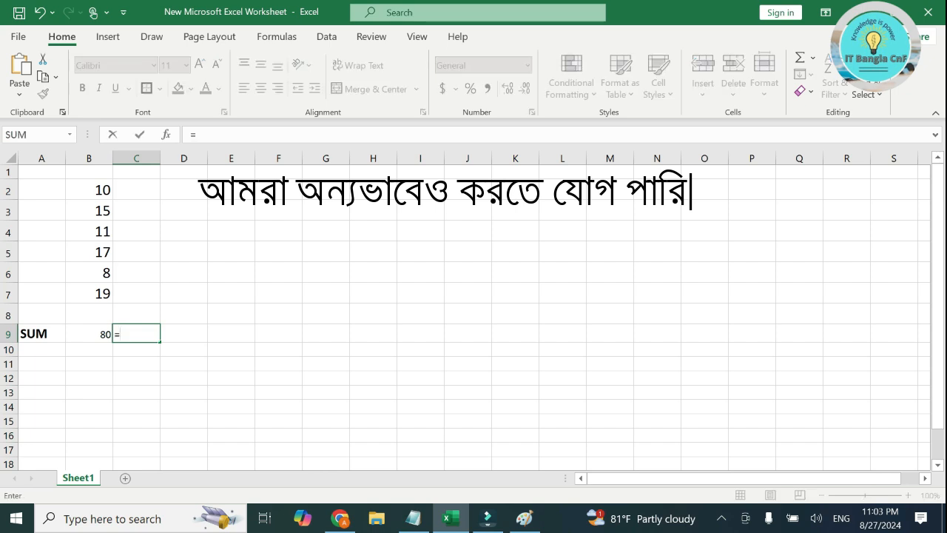
type("S")
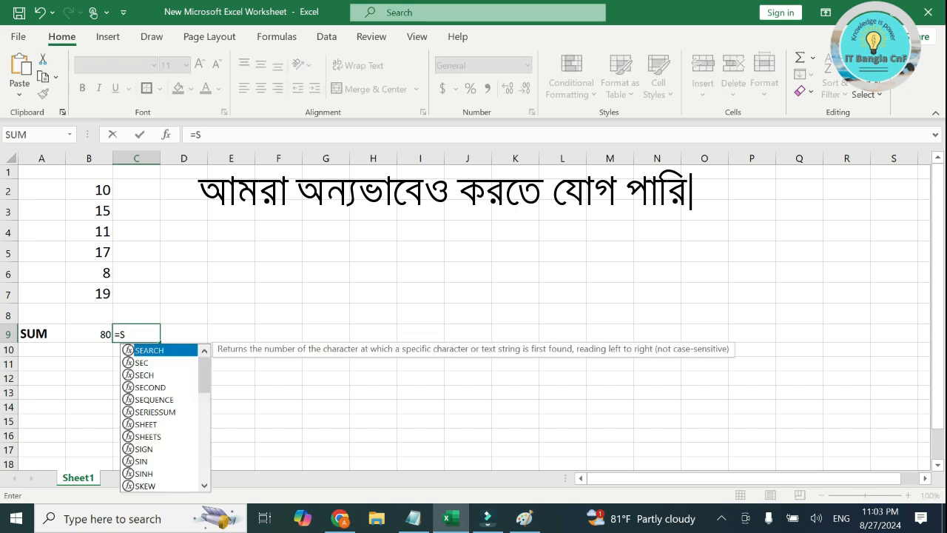
type("UM")
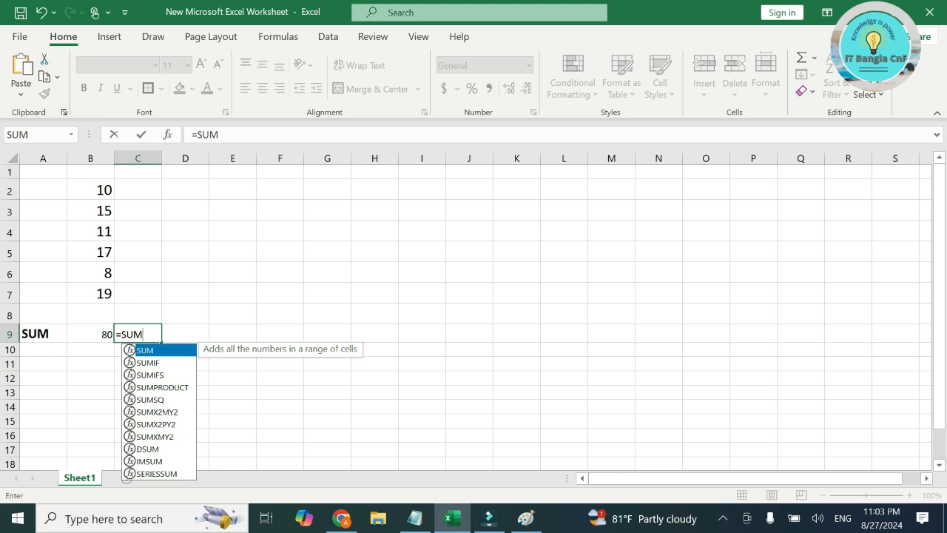
type("(")
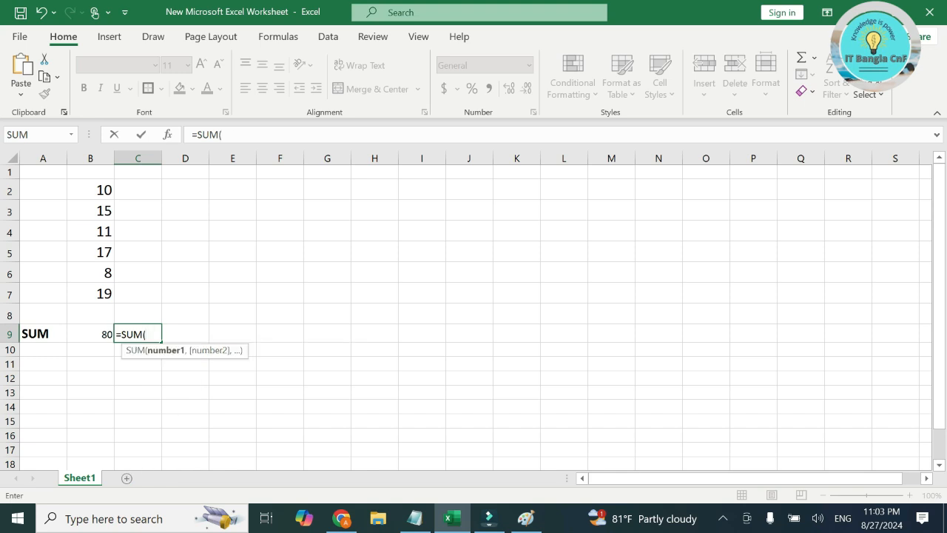
left_click(90, 211)
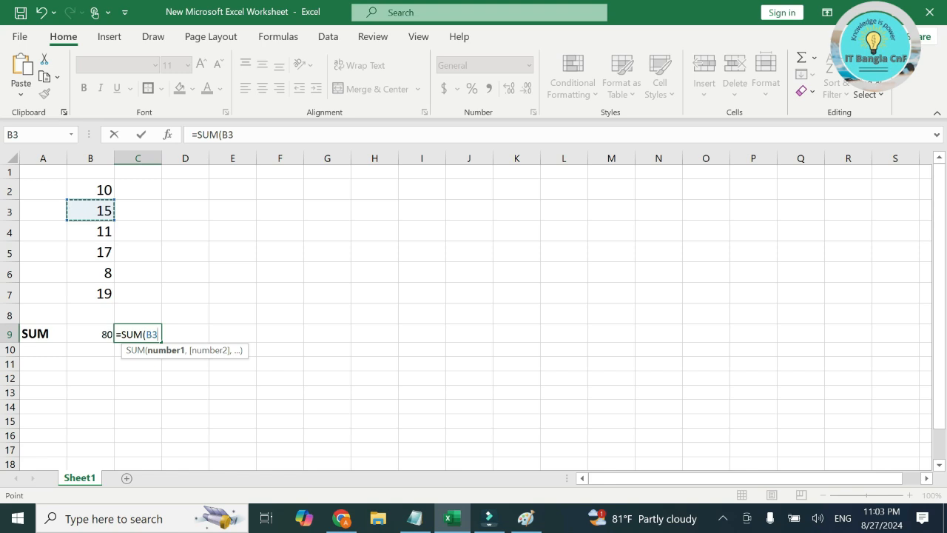
type("+")
left_click(90, 252)
type("+")
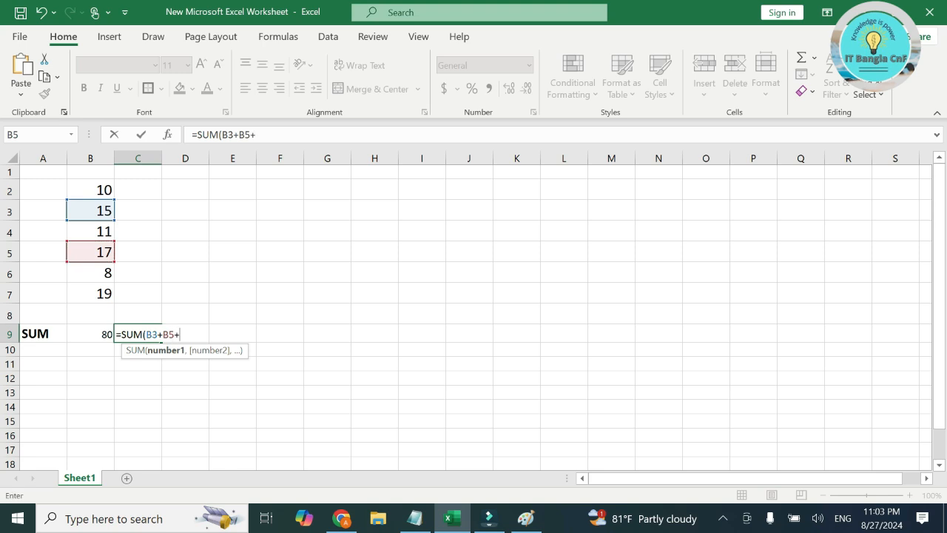
left_click(91, 293)
type(")")
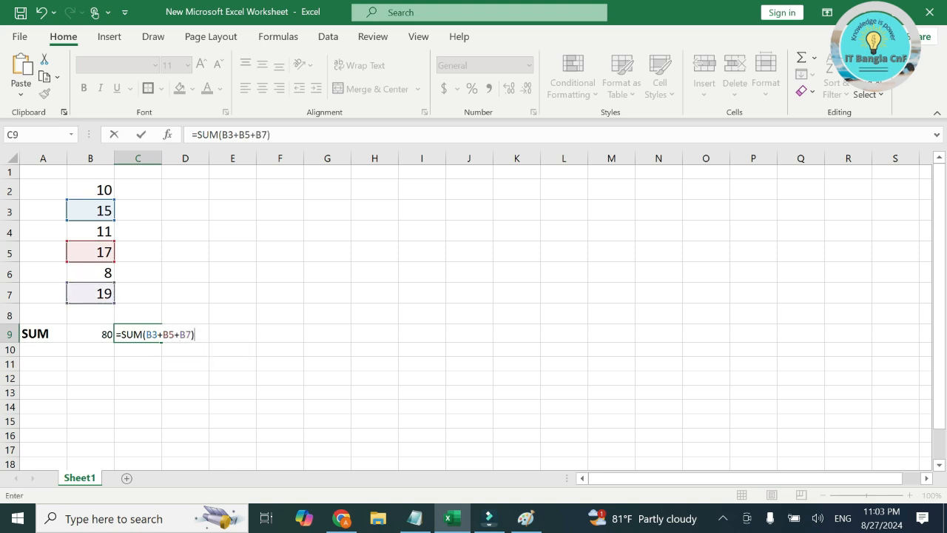
key("Return")
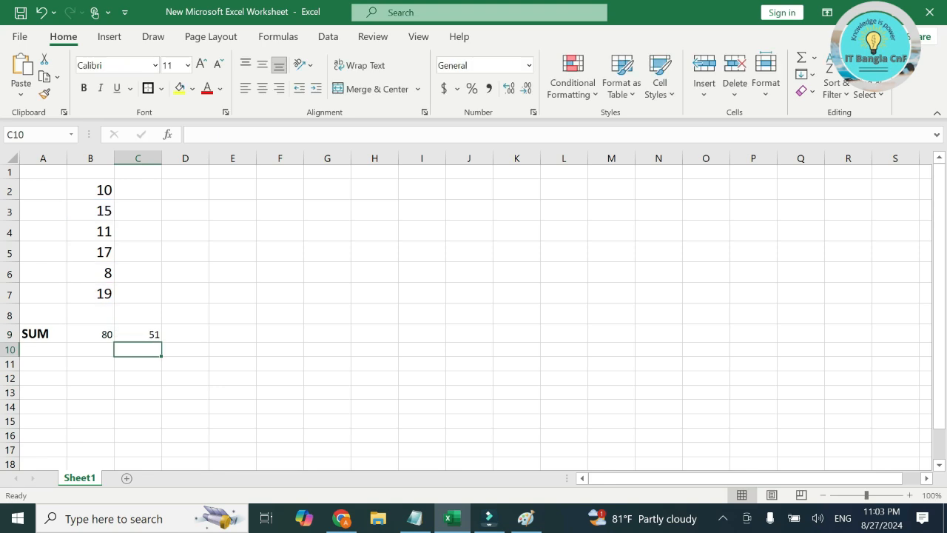
- Replace the value in cell B6 with 30
left_click(90, 273)
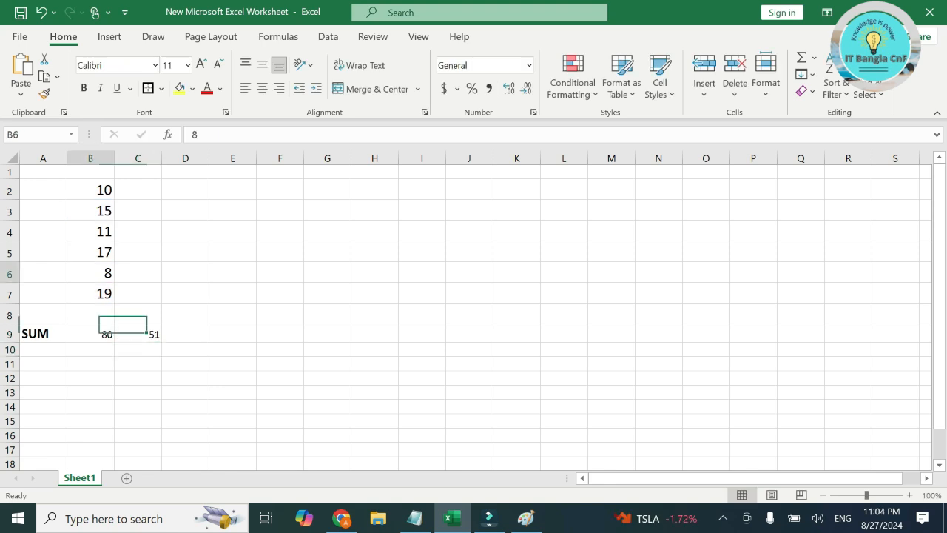
key("Delete")
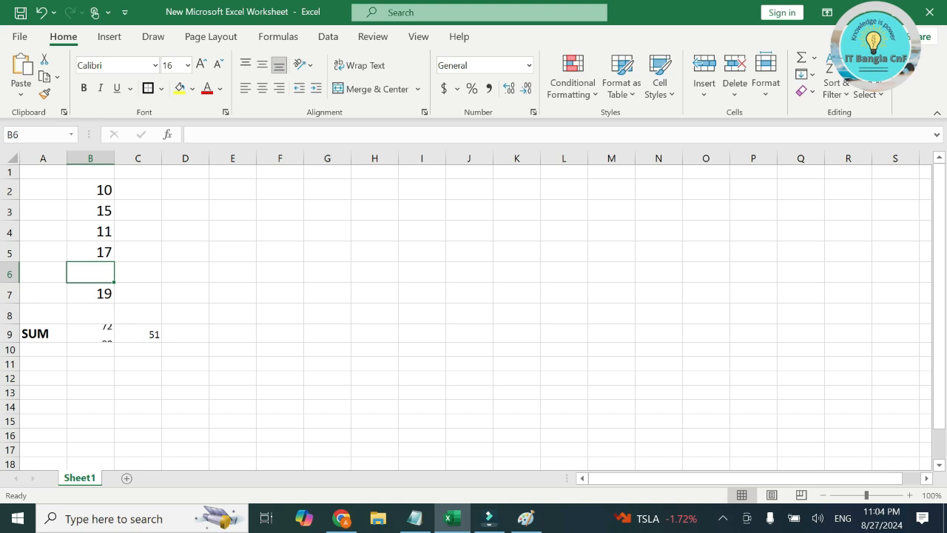
type("30")
left_click(279, 333)
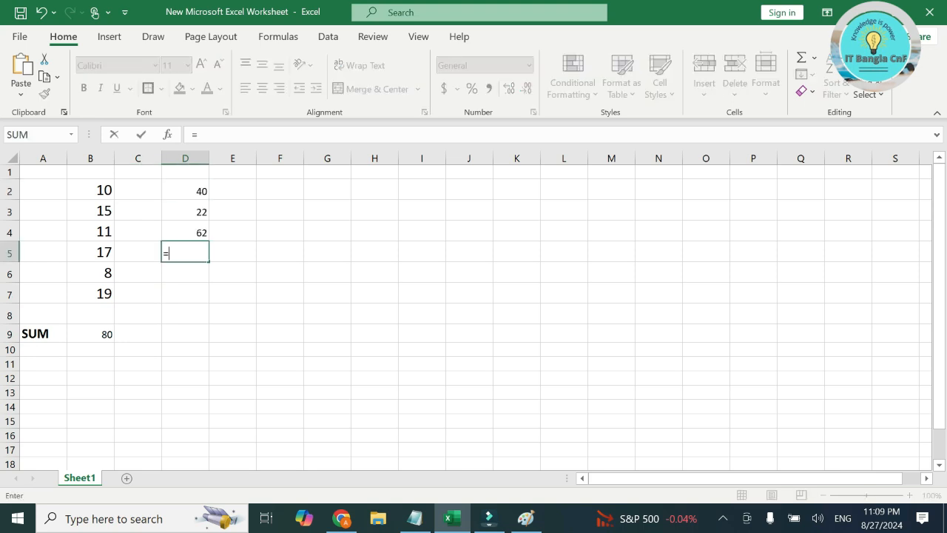
- Subtract D3 from D2 by entering =SUM(D2-D3) in cell D4
type("SUM")
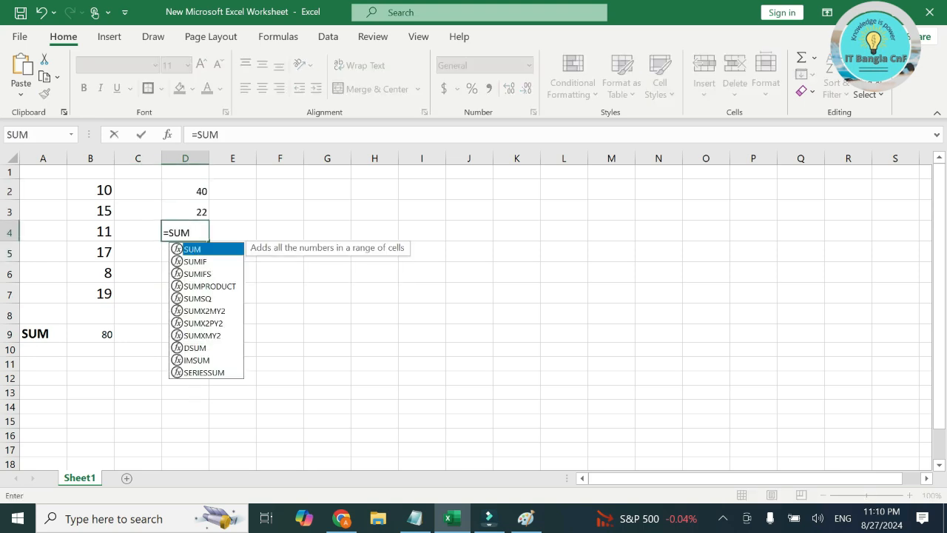
type("(")
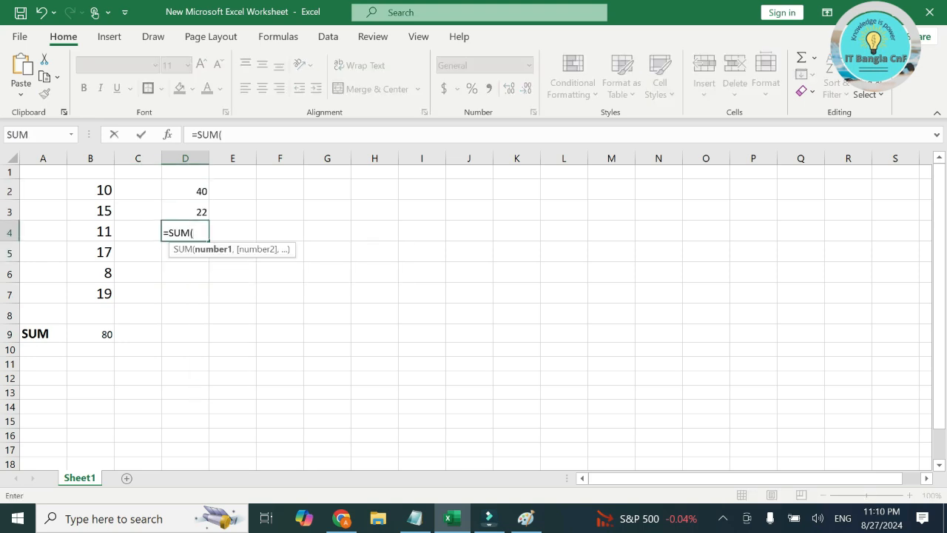
left_click(185, 190)
type("-")
left_click(185, 212)
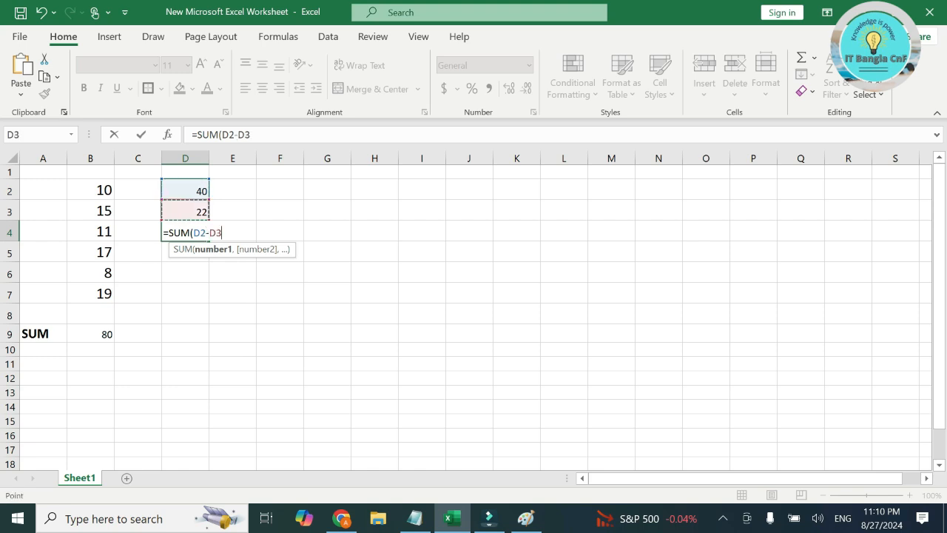
type(")")
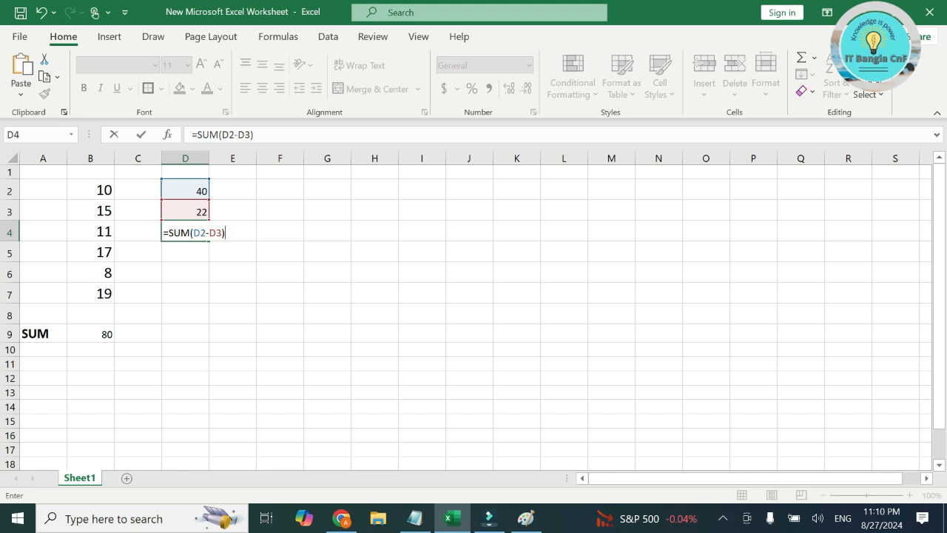
key("Return")
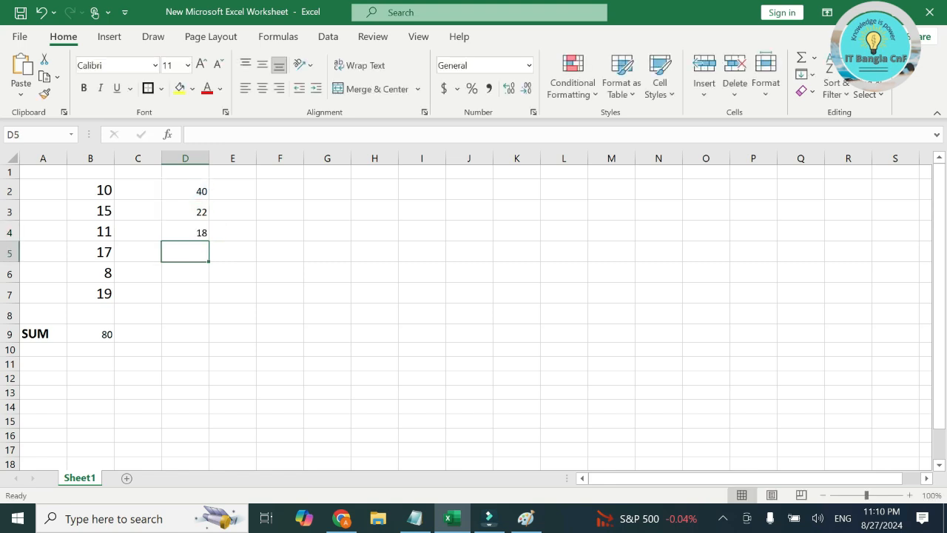
- Enter the values 40 in cell E2 and 22 in cell E3
left_click(233, 190)
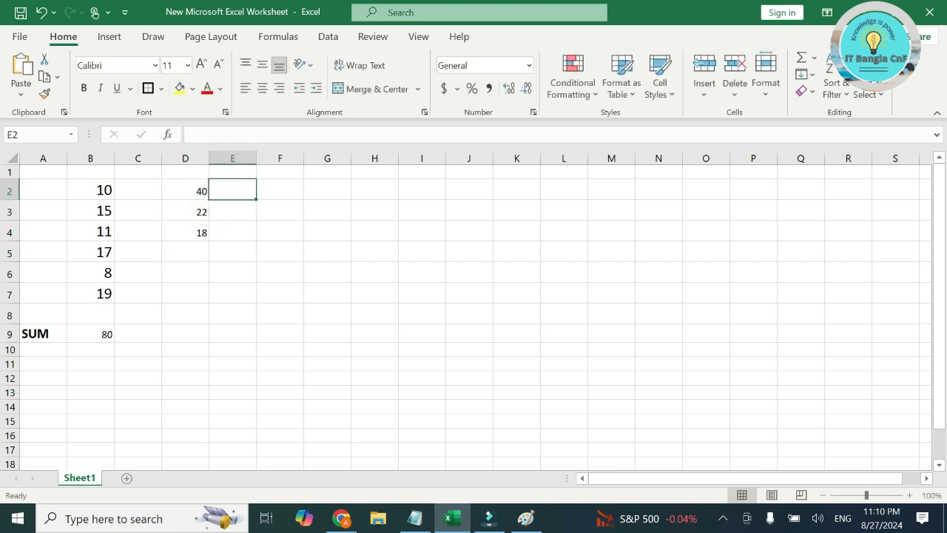
type("40")
key("Return")
type("22")
key("Return")
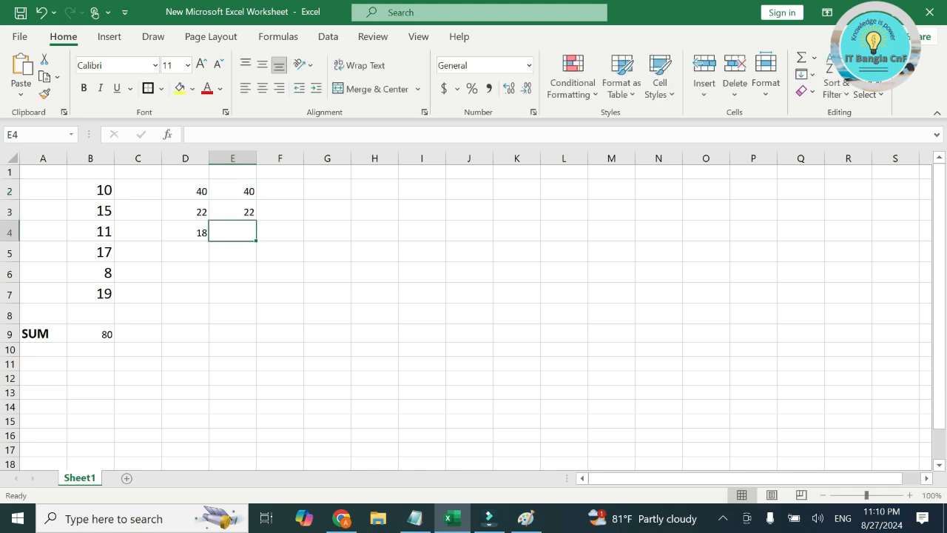
- Multiply the two values in column E by entering =SUM(E2*E3) in cell E4
type("=SUM")
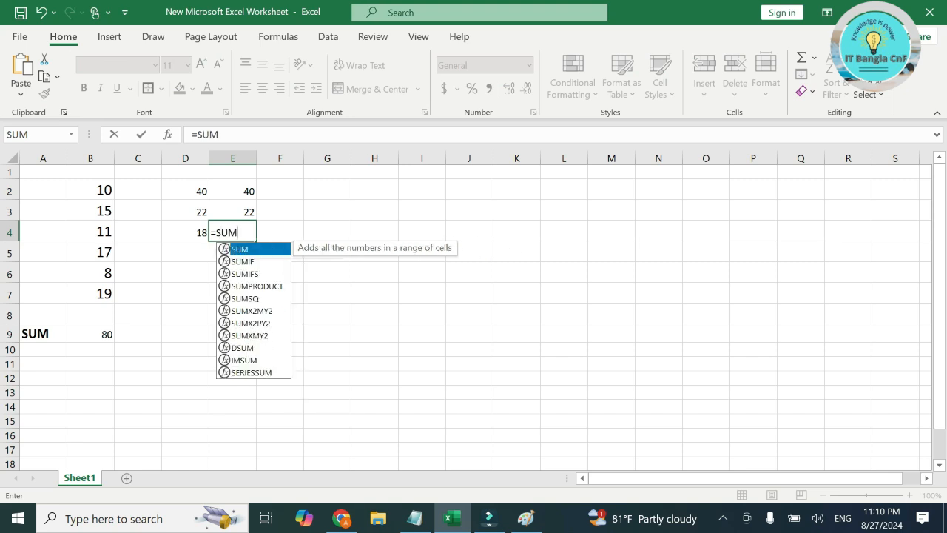
type("(")
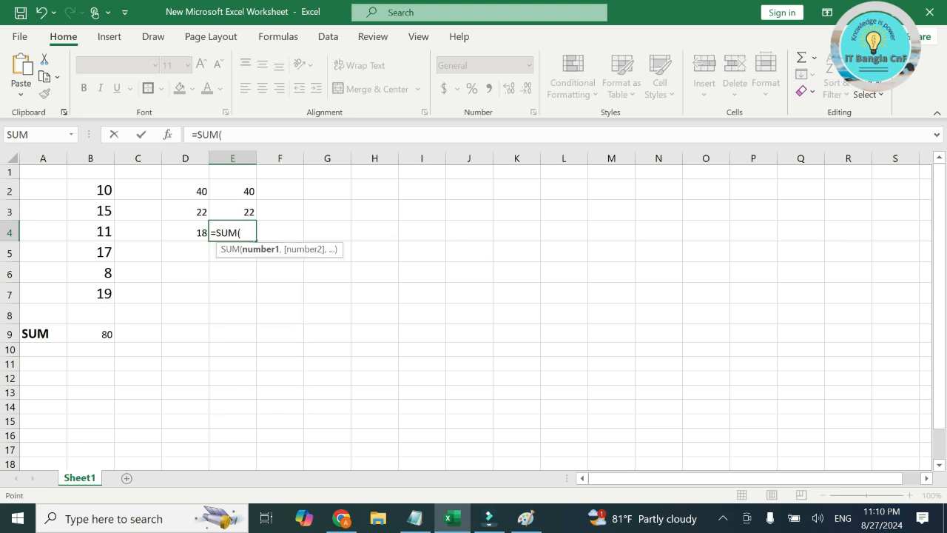
left_click(232, 190)
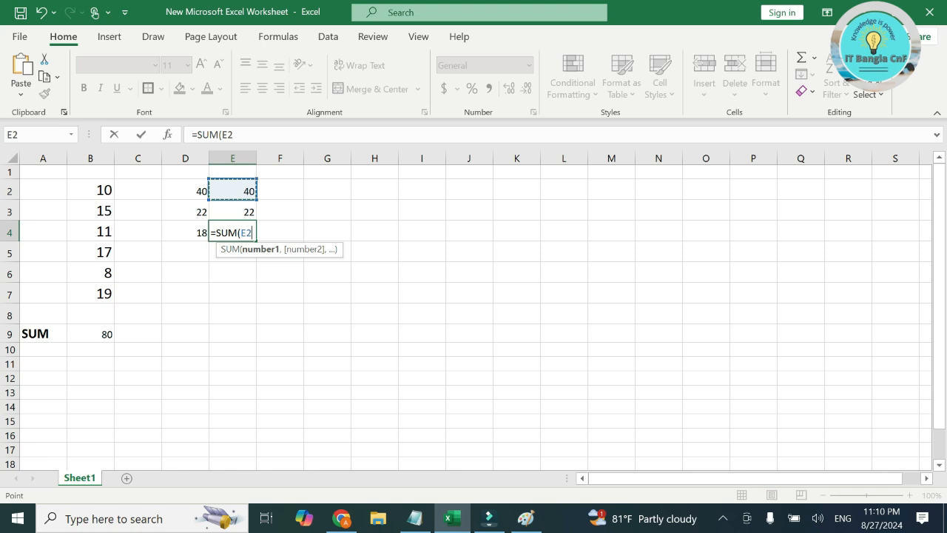
type("*")
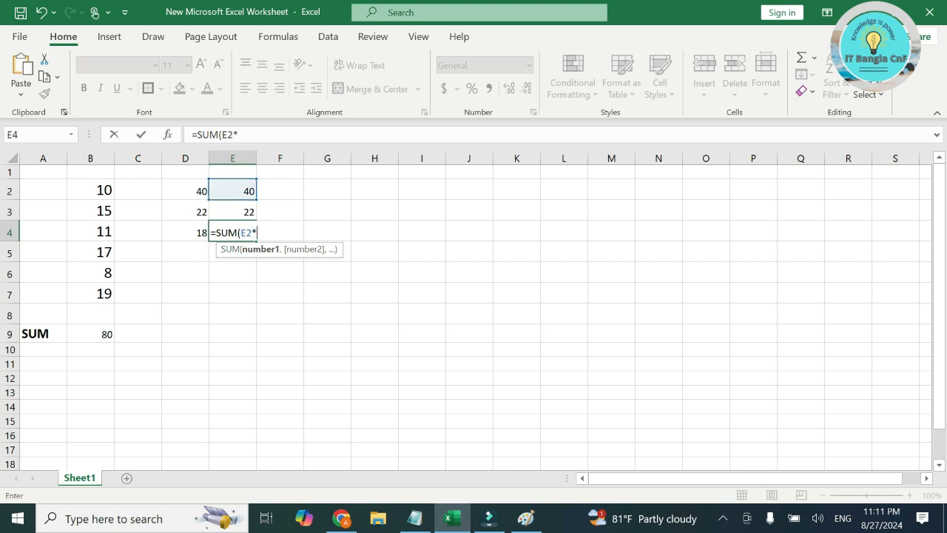
key("Up")
type(")")
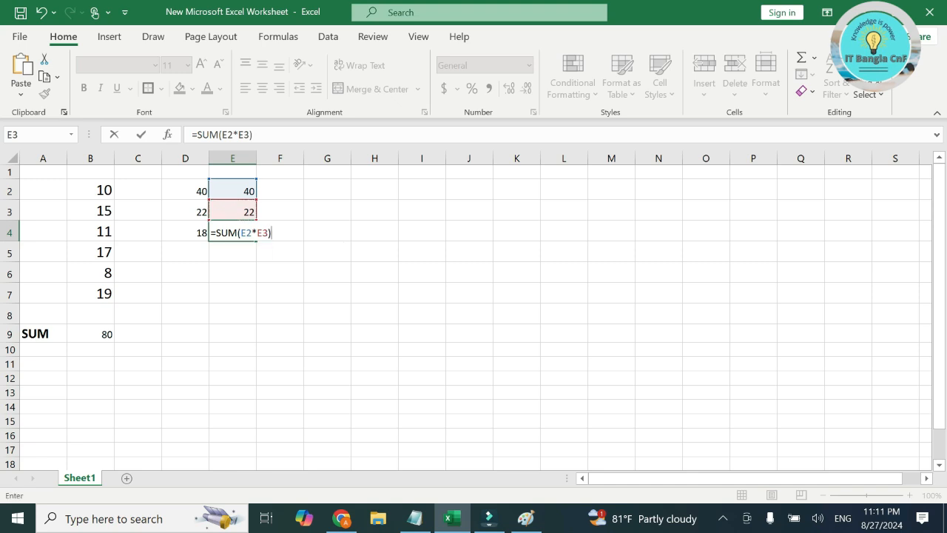
key("Return")
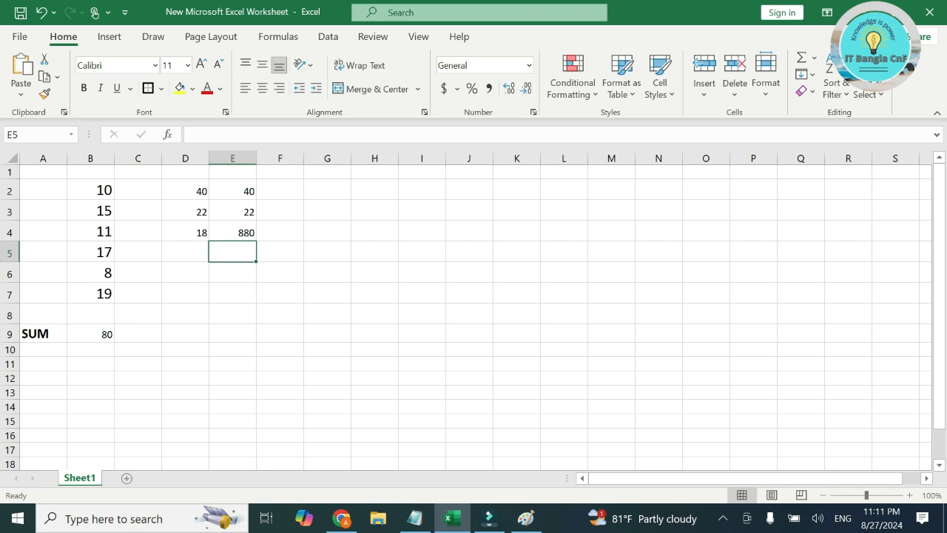
- Divide E2 by E3 by entering =SUM(E2/E3) in cell F4
left_click(279, 190)
left_click(280, 230)
double_click(279, 231)
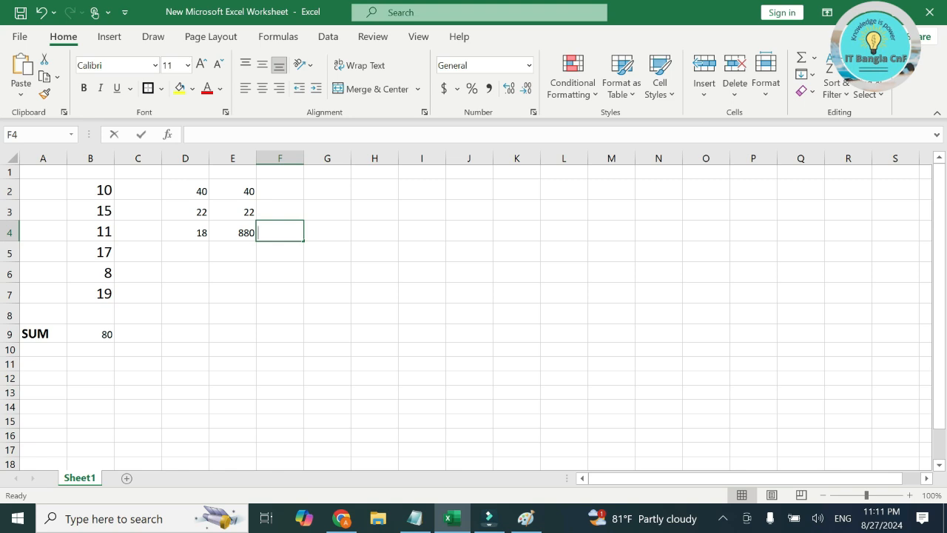
type("=")
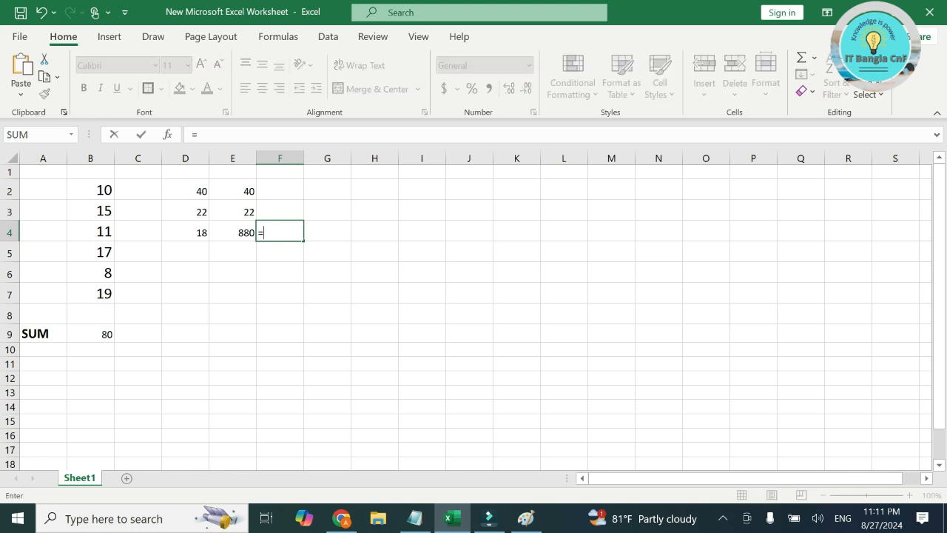
type("SUM")
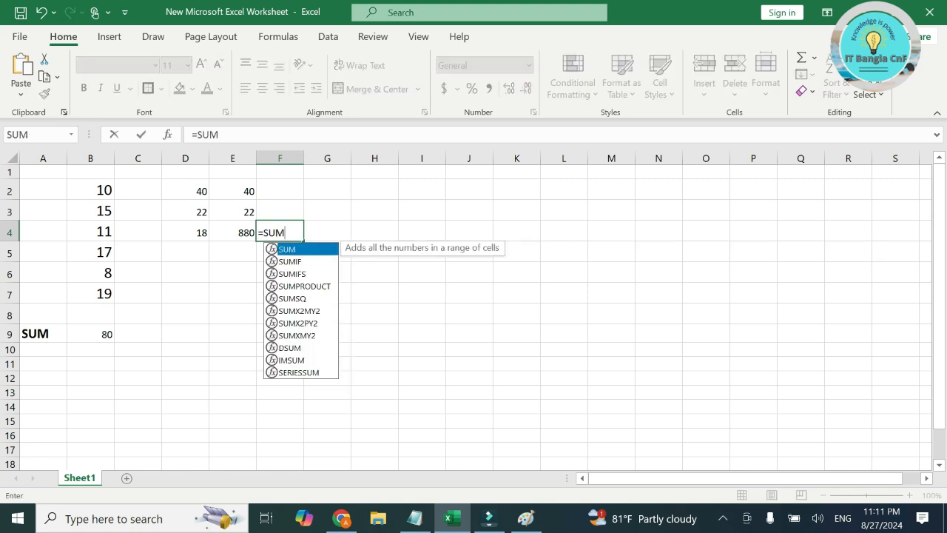
type("(")
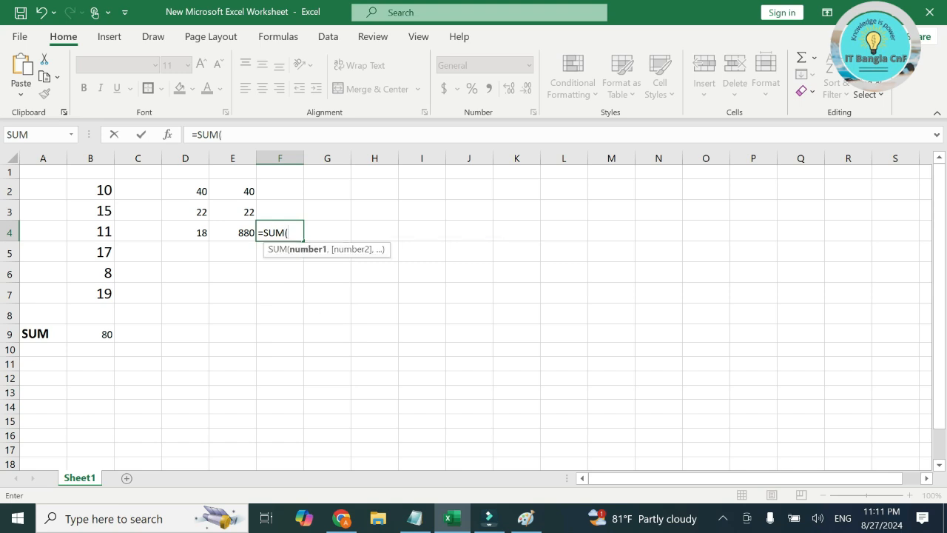
left_click(232, 191)
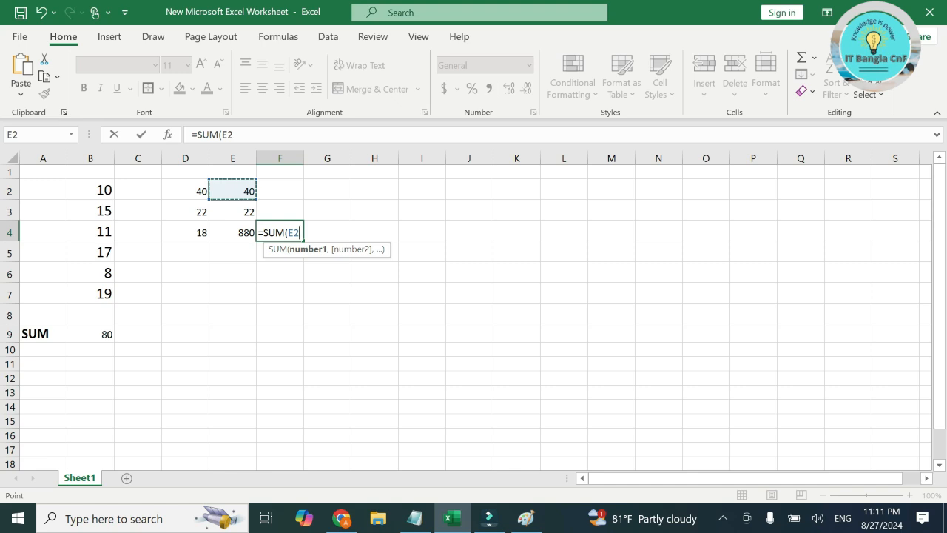
type("/")
left_click(233, 211)
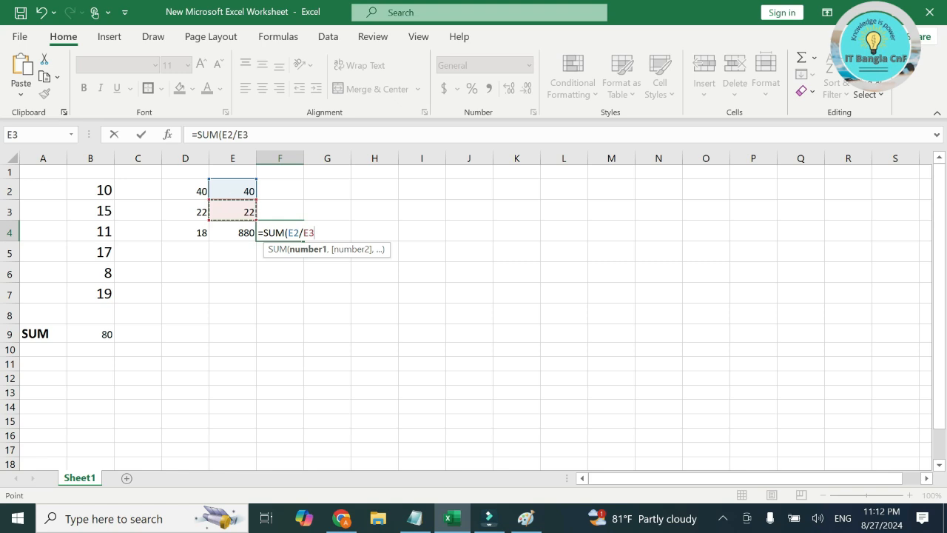
type(")")
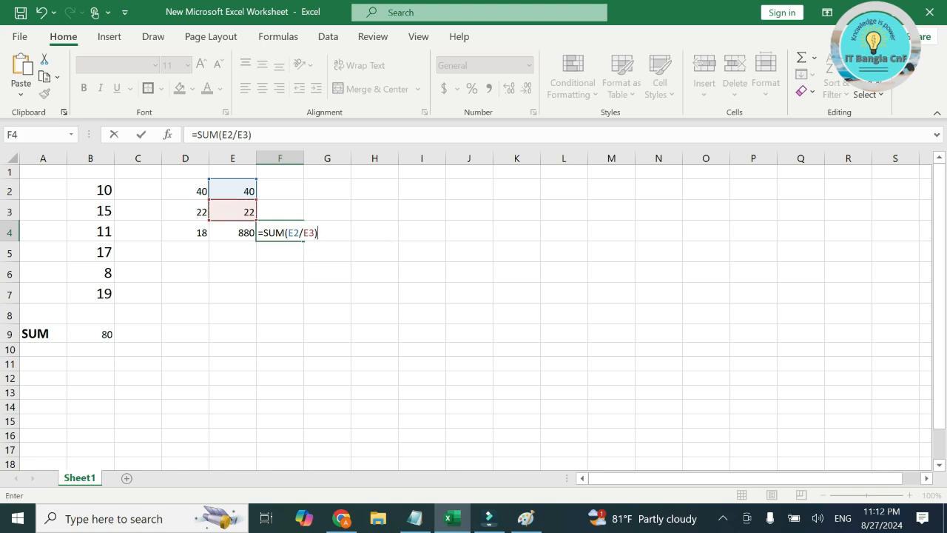
key("Return")
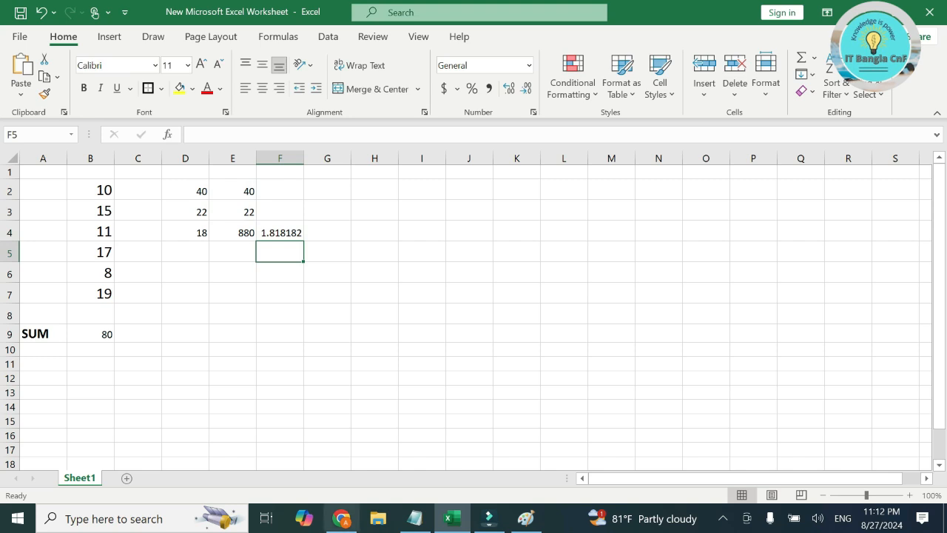
left_click(525, 517)
left_click(526, 517)
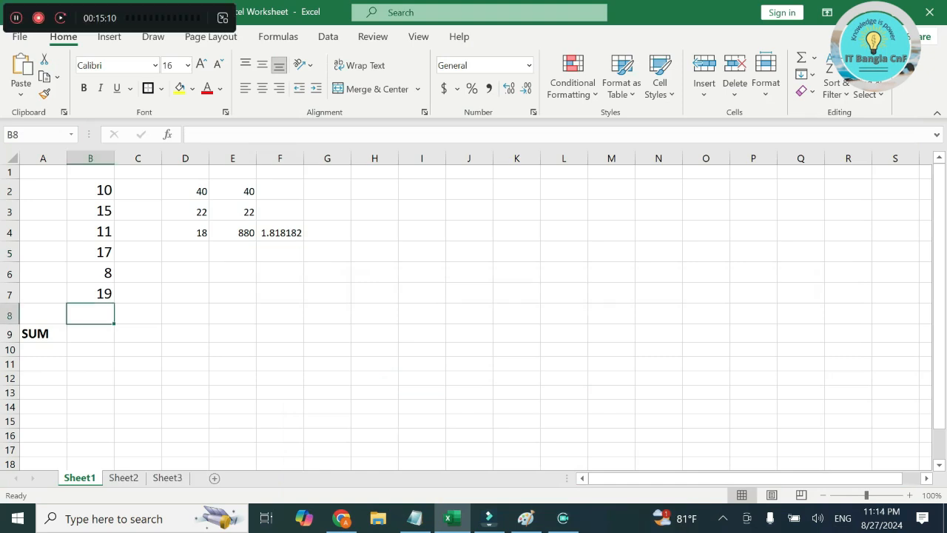
- Average the column B values by entering =AVERAGE(B2:B7) in cell B8
type("=")
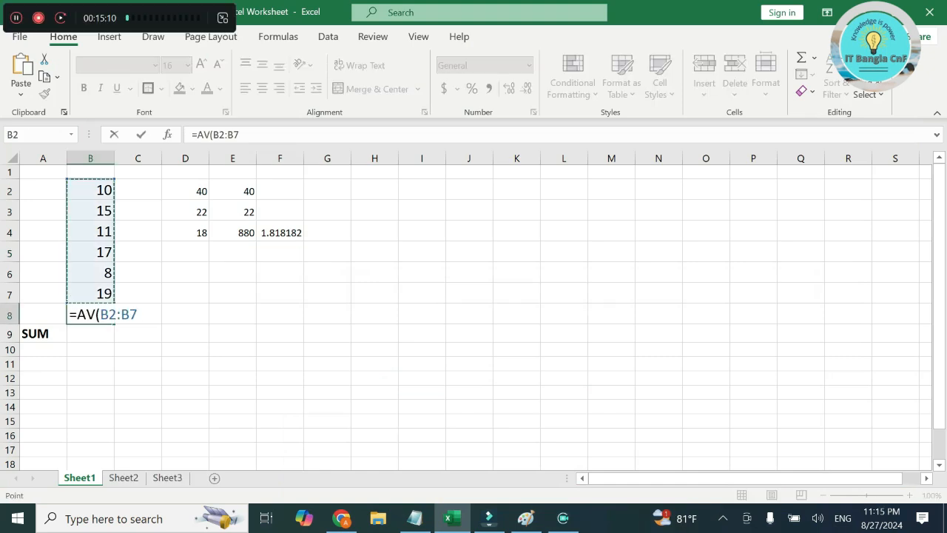
type(")")
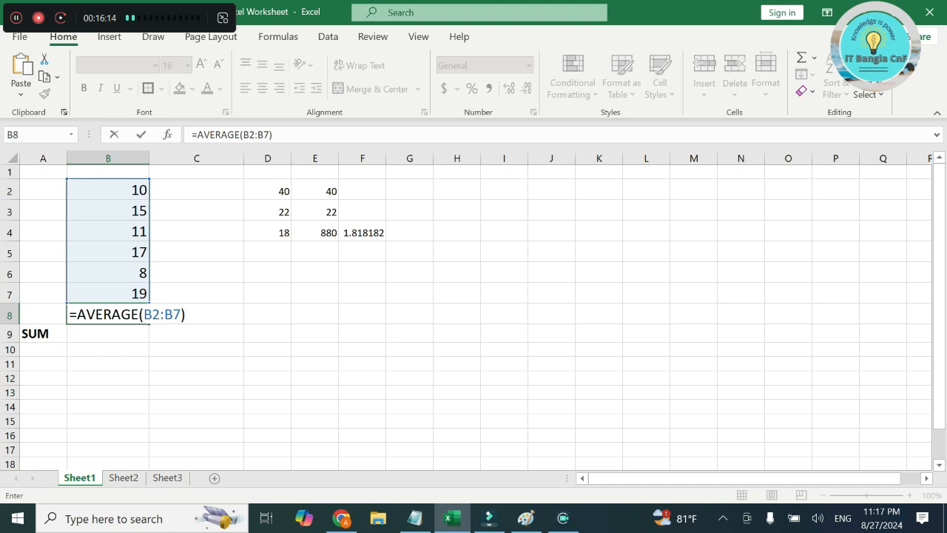
key("Return")
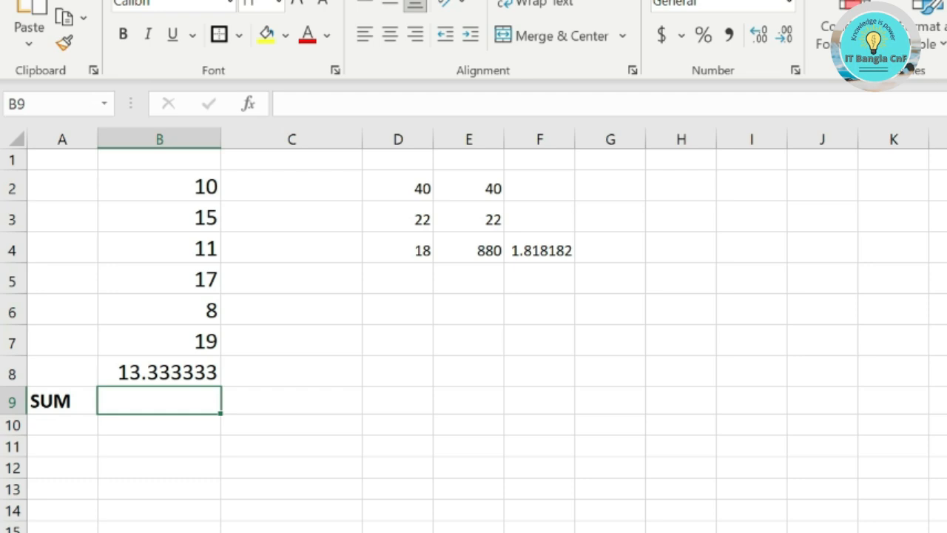
- Enter the formula =average(B2:B7) in cell C8 to average the same column B values again
left_click(292, 371)
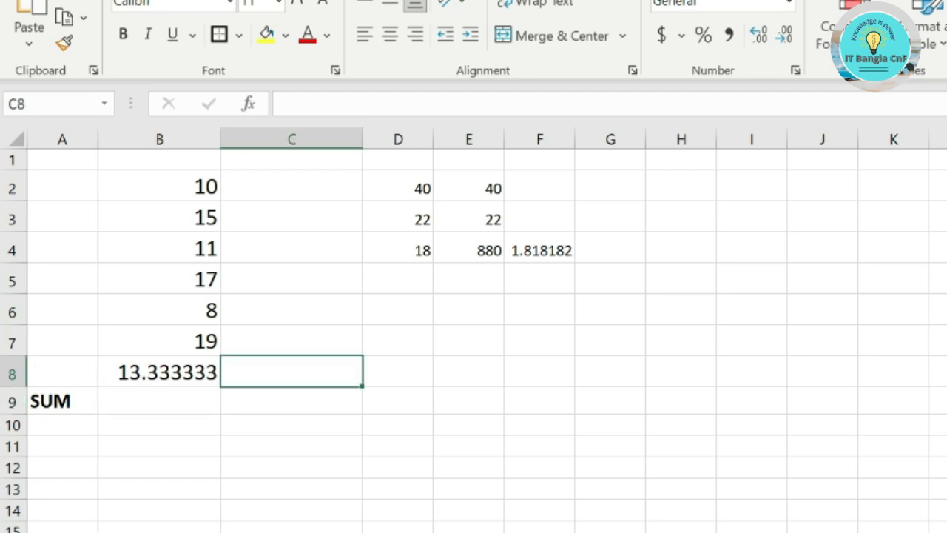
type("=")
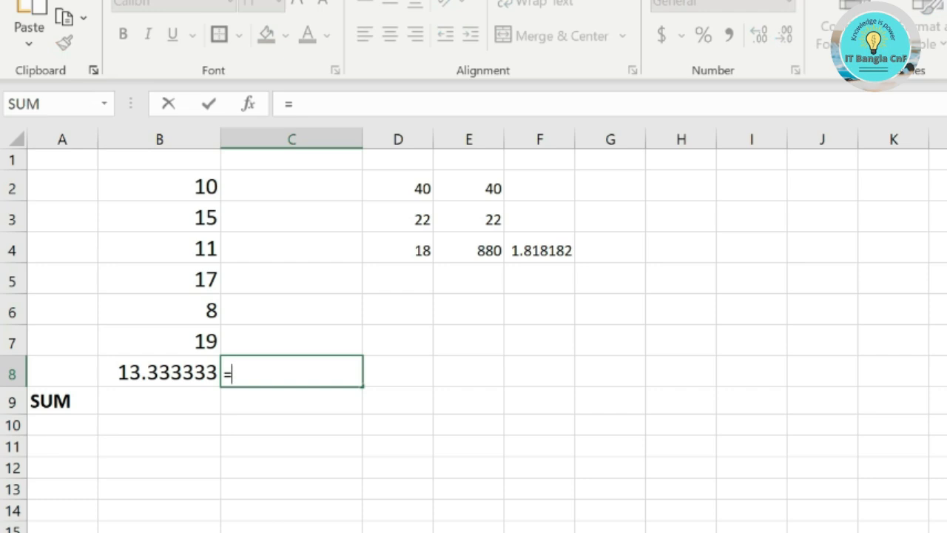
type("ave")
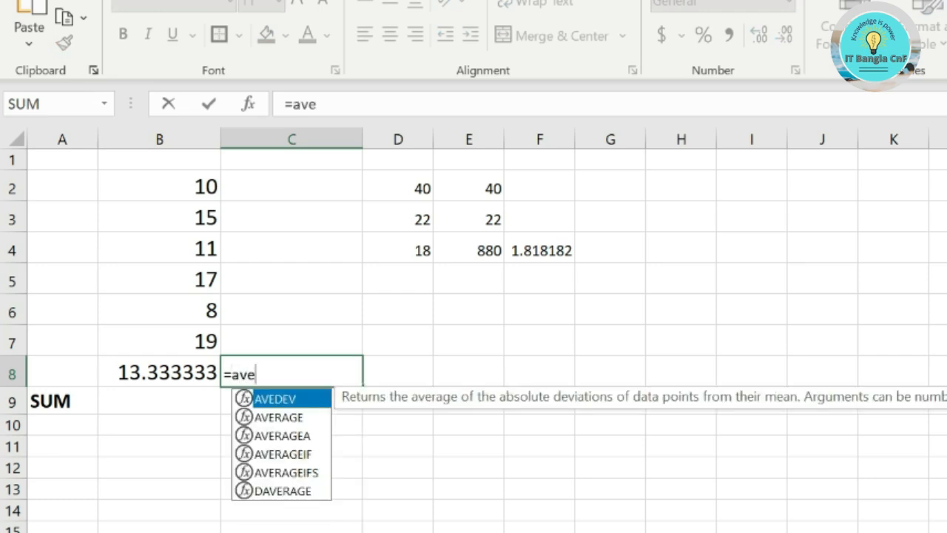
type("rage")
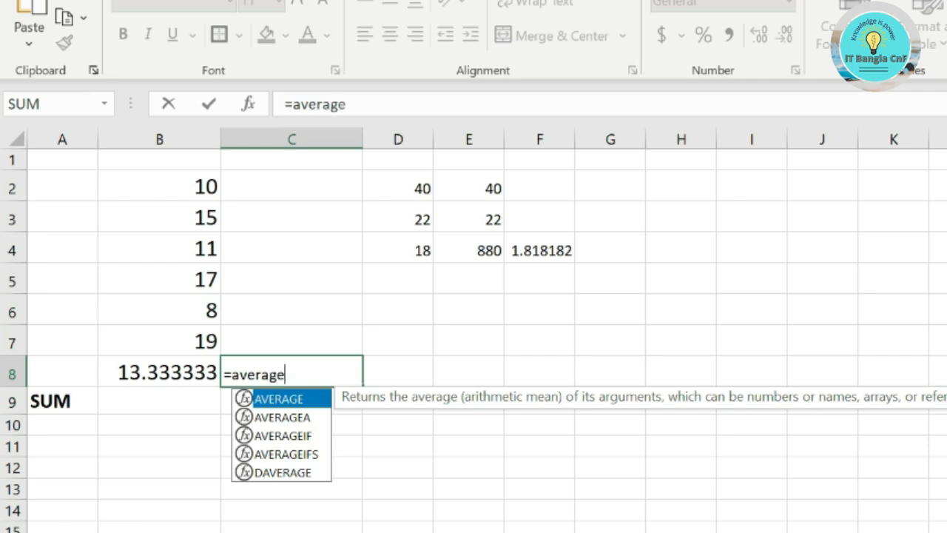
type("(")
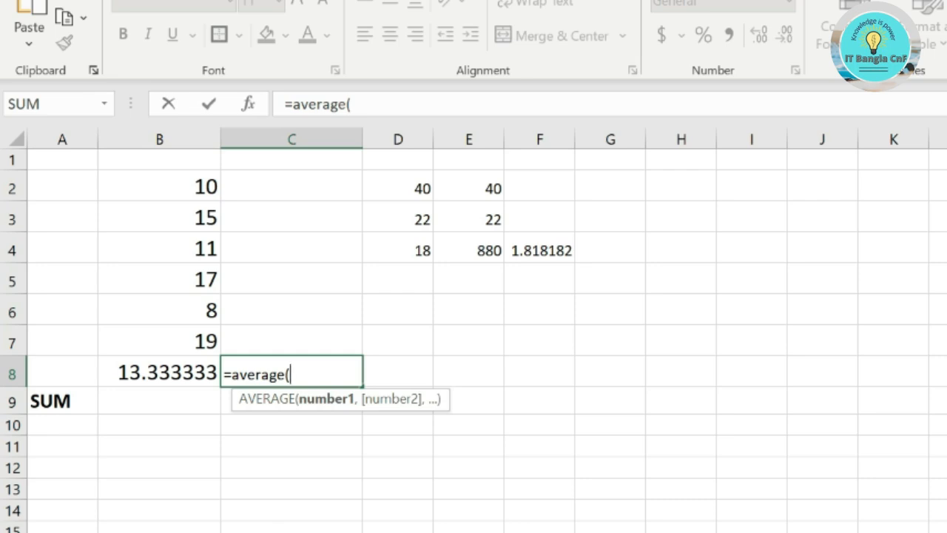
left_click_drag(159, 187, 207, 342)
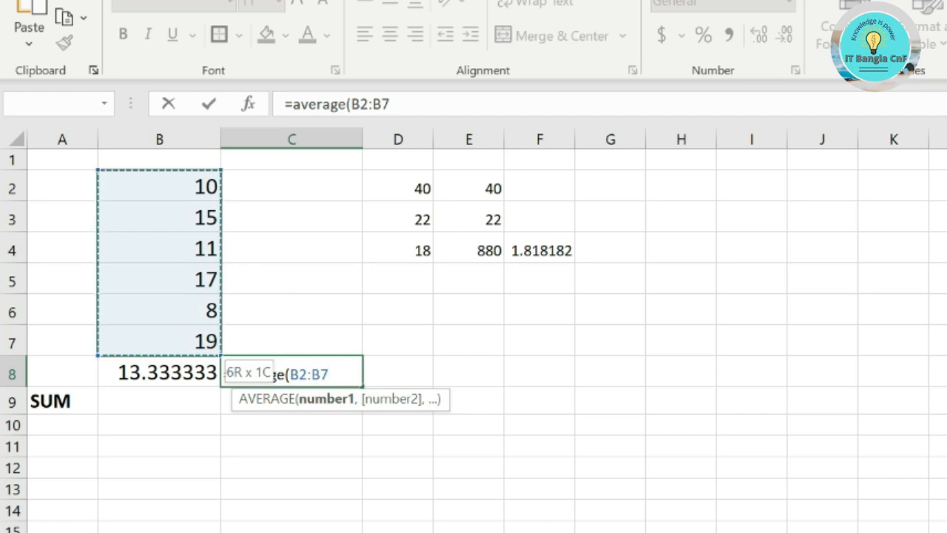
left_click_drag(207, 341, 208, 342)
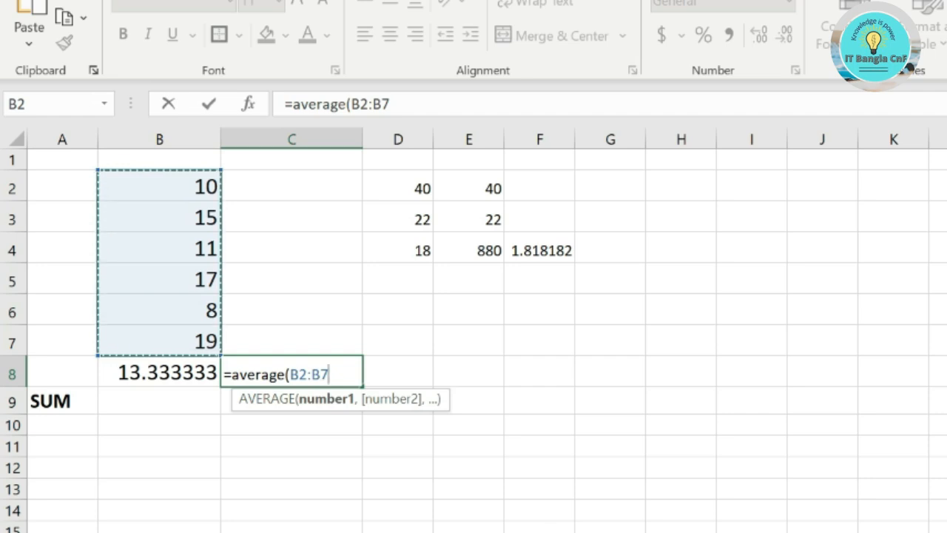
type(")")
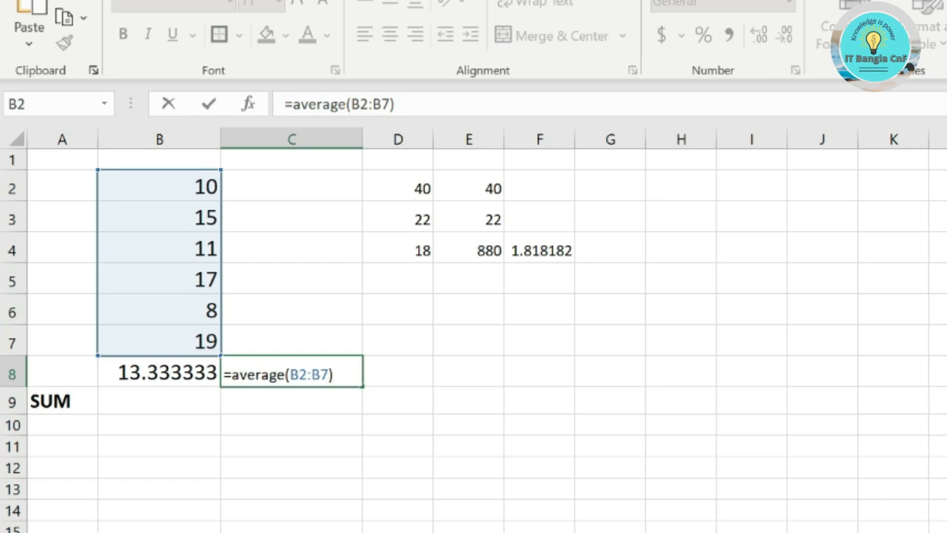
key("Return")
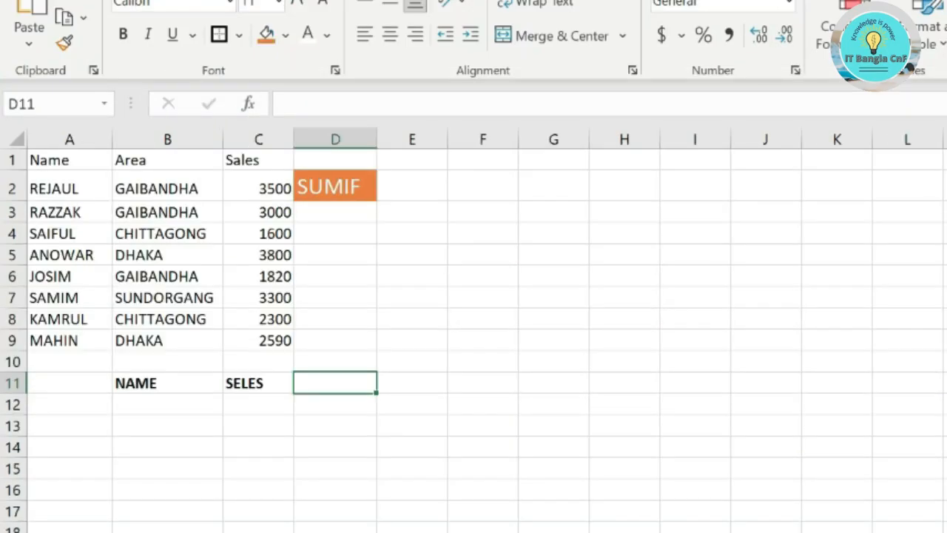
- Make the sales records in the range A2:C10 bold
left_click_drag(70, 188, 259, 361)
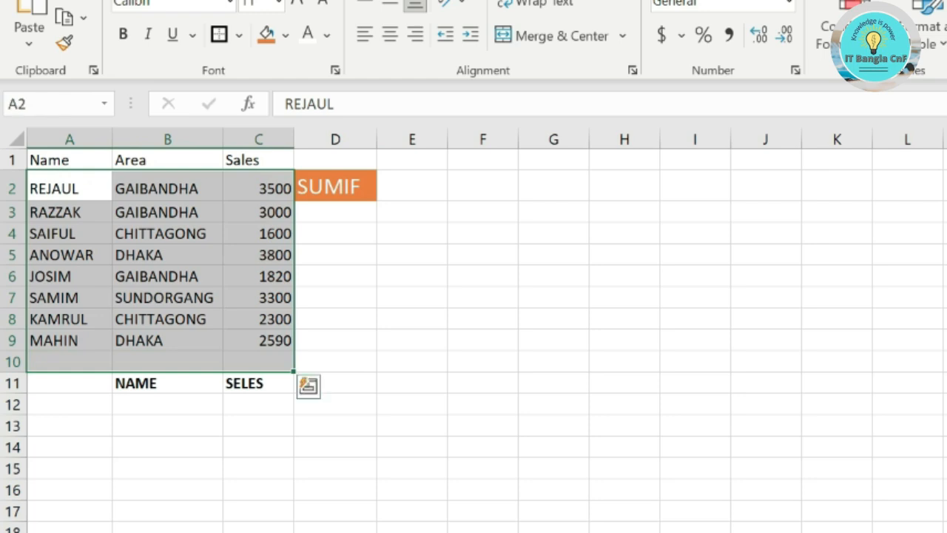
left_click(123, 35)
left_click(335, 383)
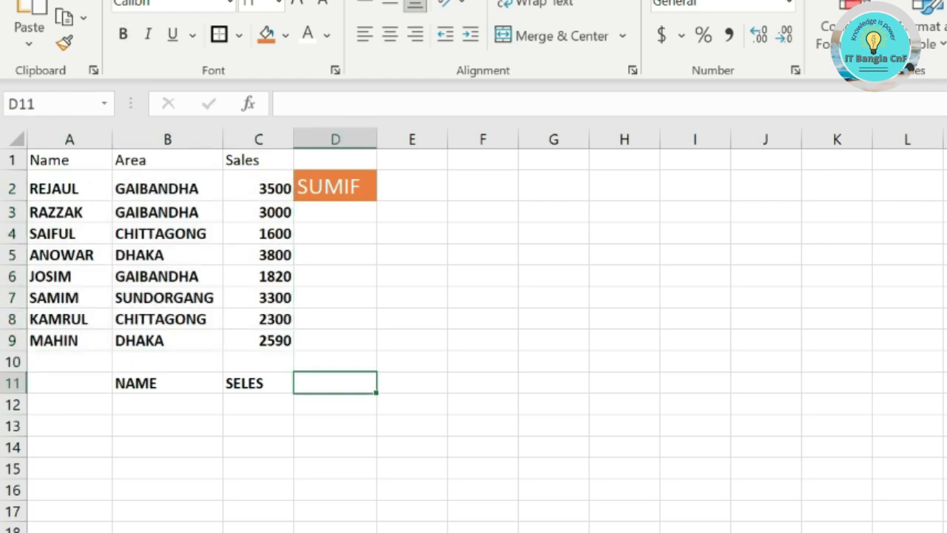
- Total the sales matching the name in B13 by entering =SUMIF(A2:A9,B13,C2:C9) in cell C13
left_click(258, 426)
type("=")
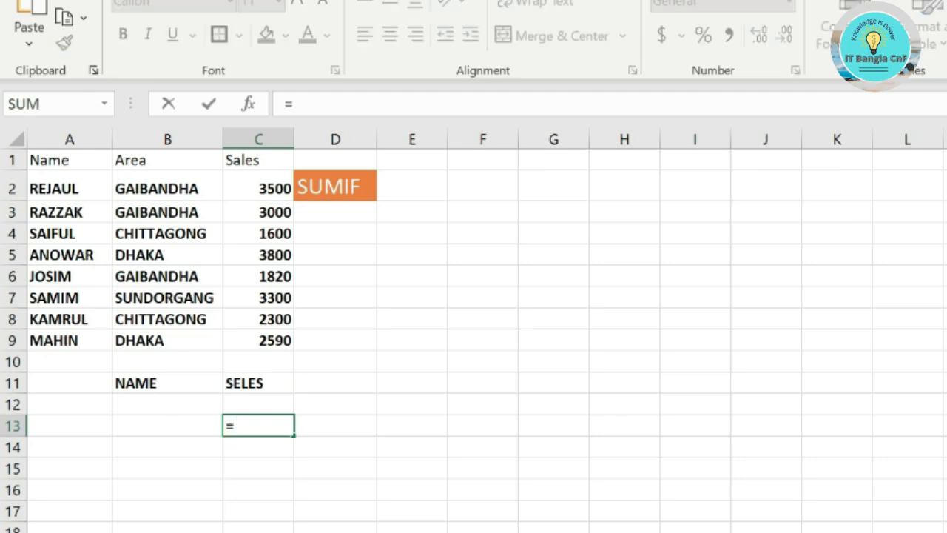
type("SUMIF")
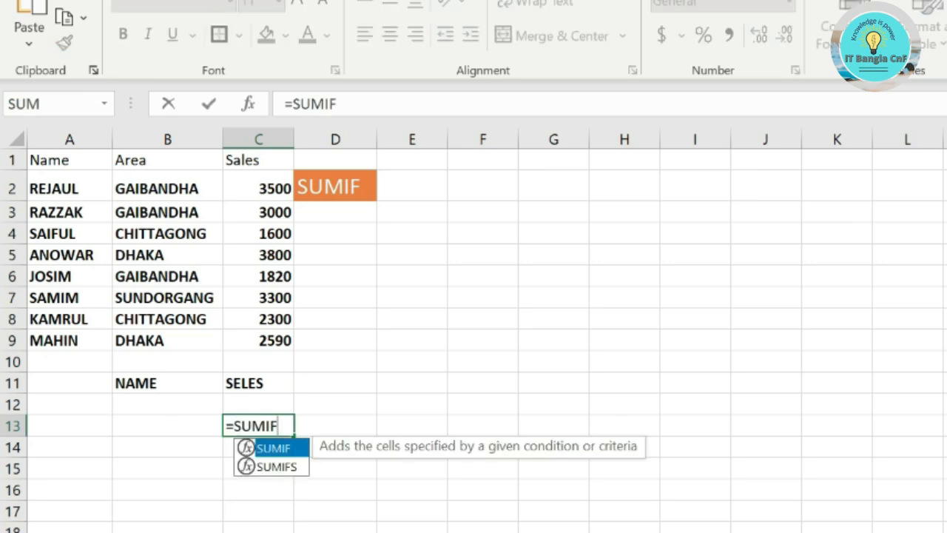
type("(")
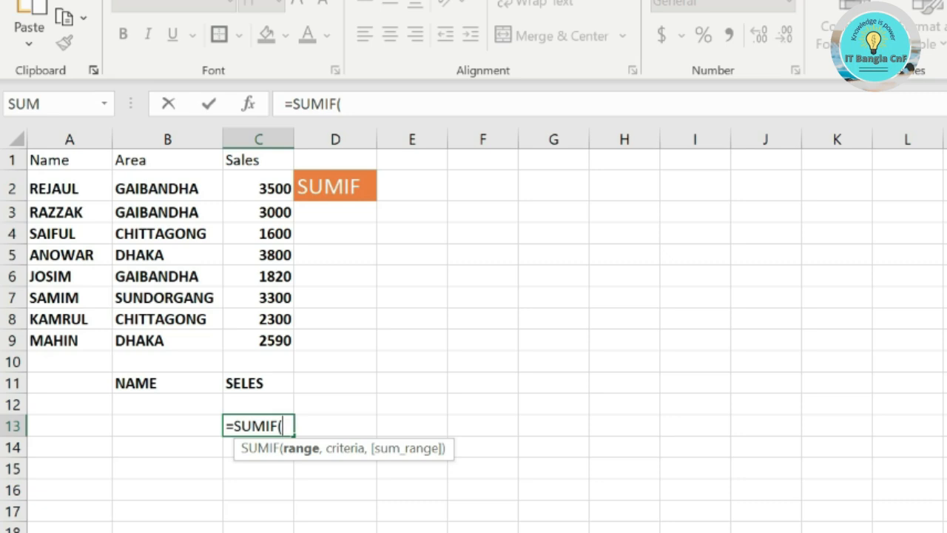
left_click_drag(70, 189, 100, 342)
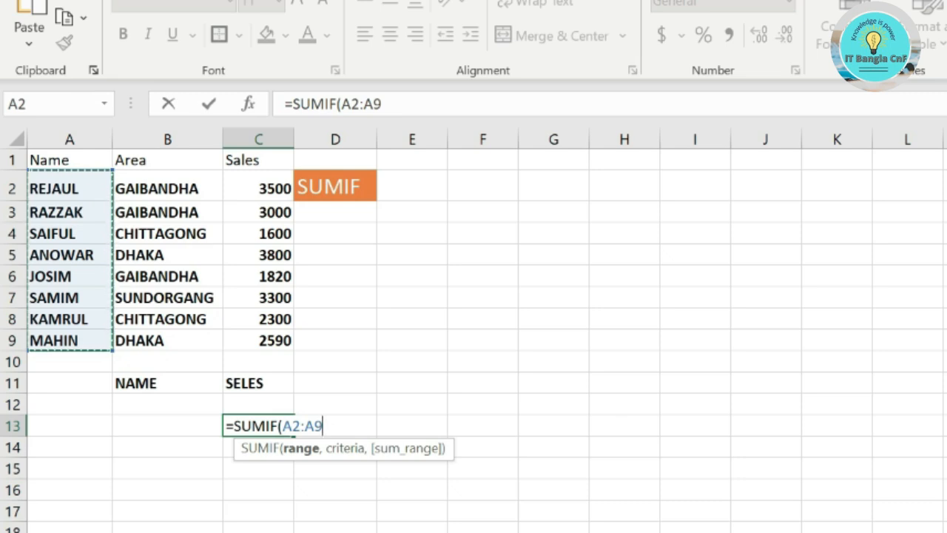
type(",")
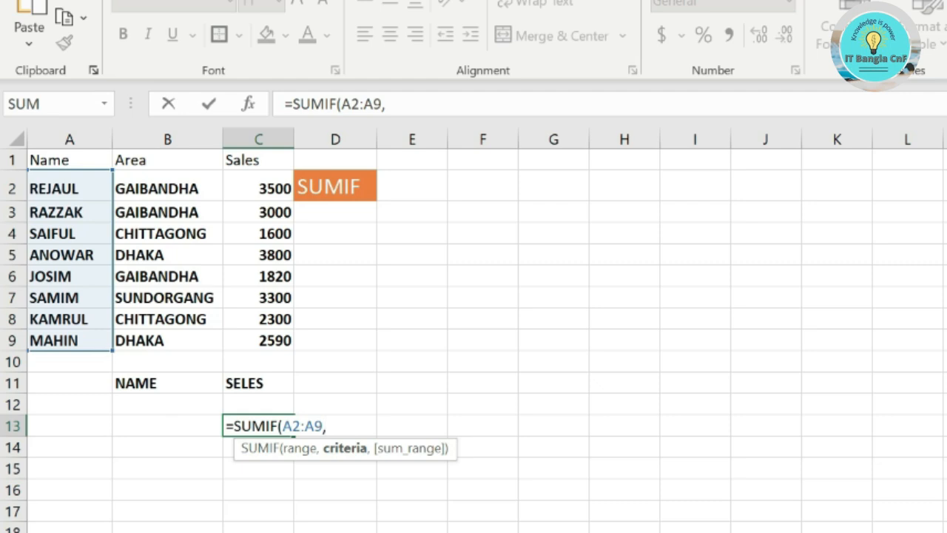
left_click(168, 425)
type(",")
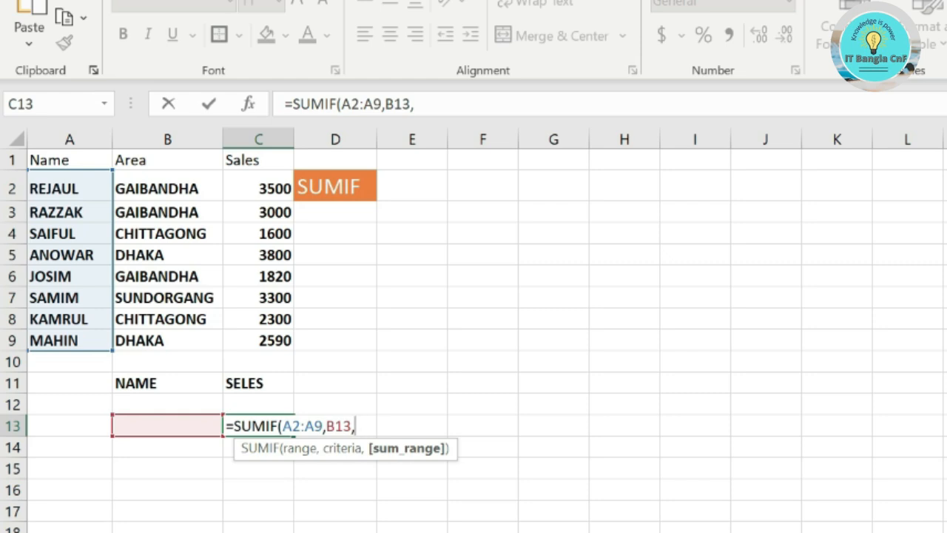
left_click_drag(277, 188, 285, 344)
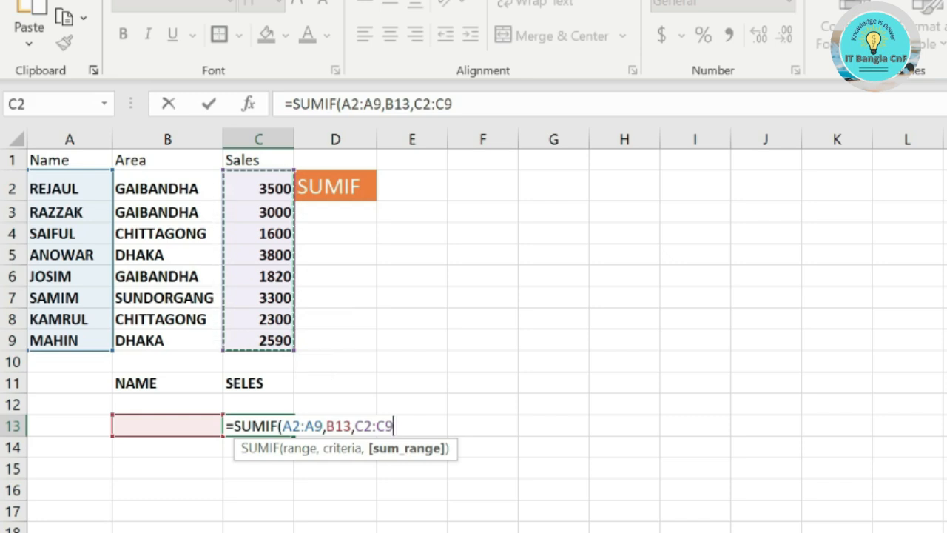
type(")")
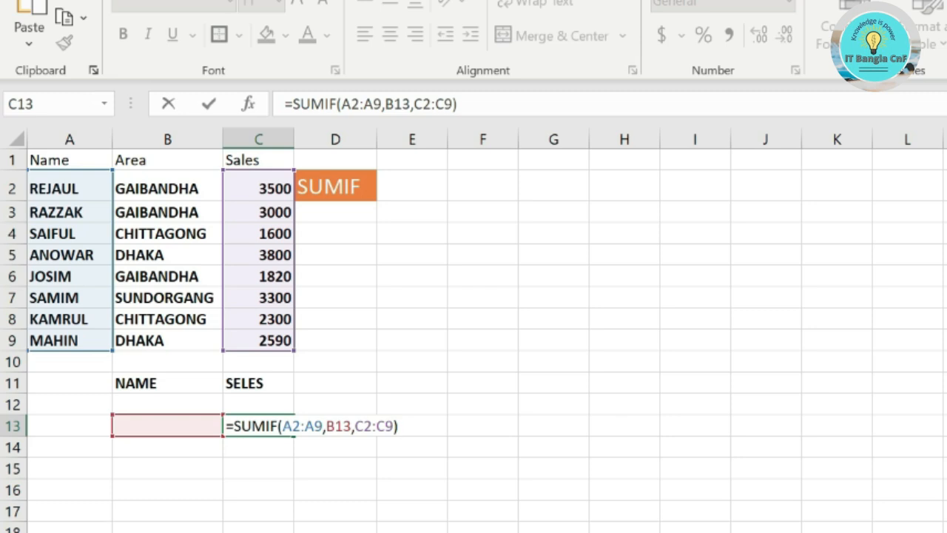
key("Return")
- Enter the salesperson's name from cell A4 in cell B13 as the SUMIF criterion
left_click(167, 425)
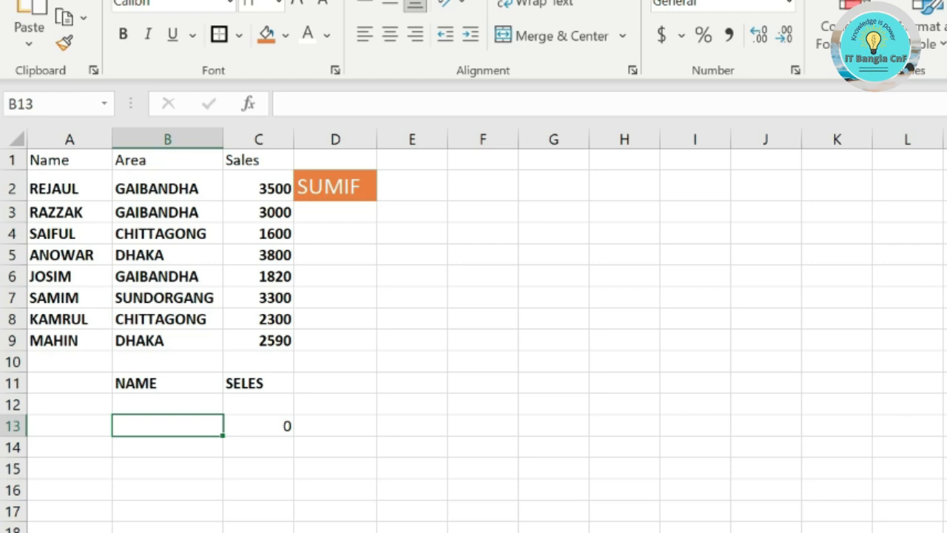
type("SAIFUL")
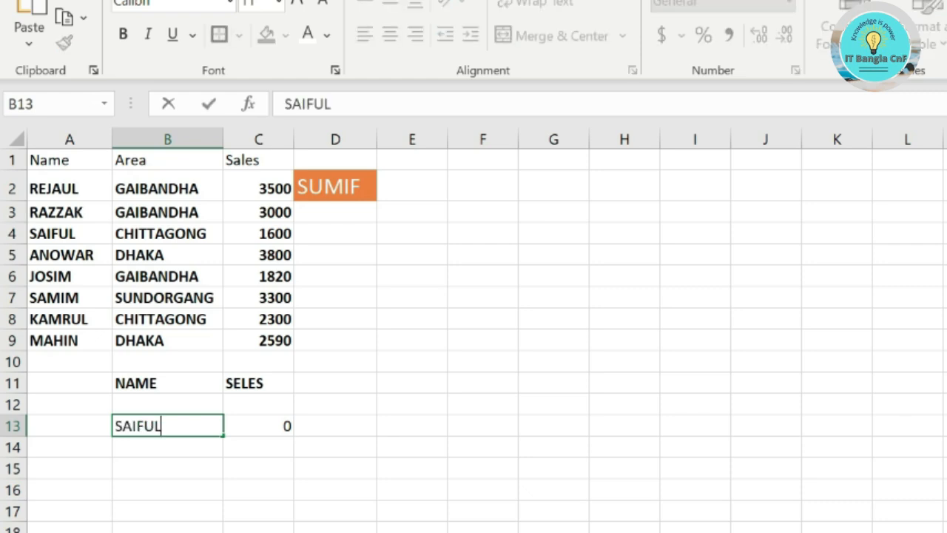
left_click(258, 446)
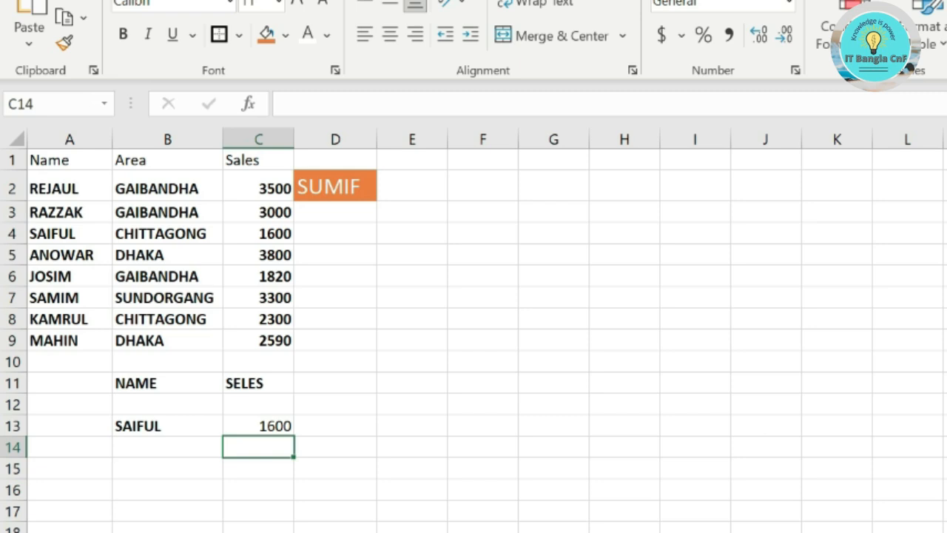
left_click(167, 425)
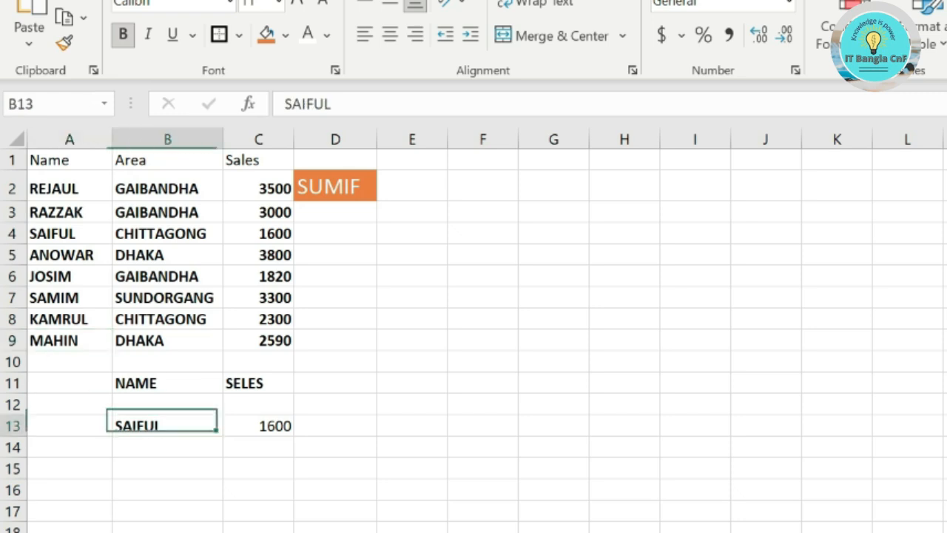
- Replace the SUMIF criterion in cell B13 with the salesperson's name from cell A3
type("RAZZAK")
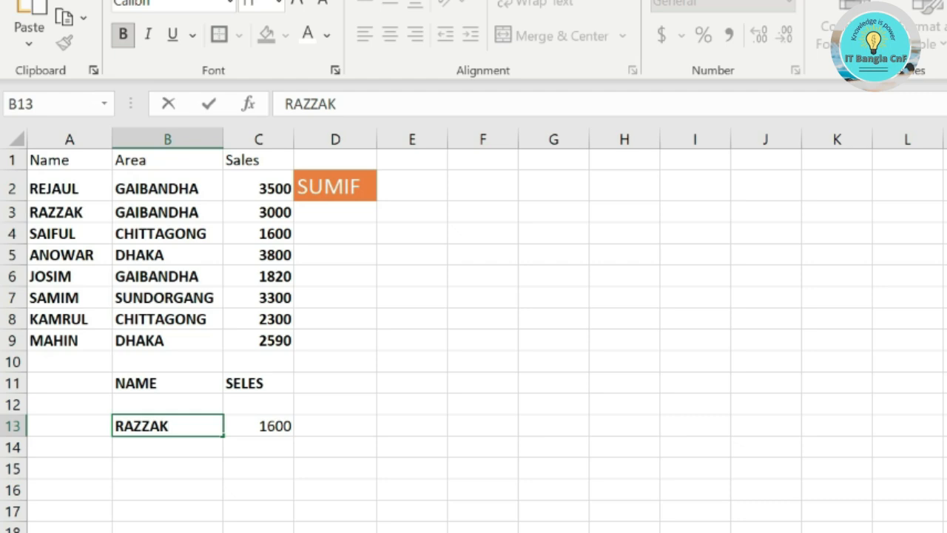
- Enter a second conditional total, =SUMIF(A2:A9,B15,C2:C9), in cell C15 using B15 as the criterion
left_click(258, 469)
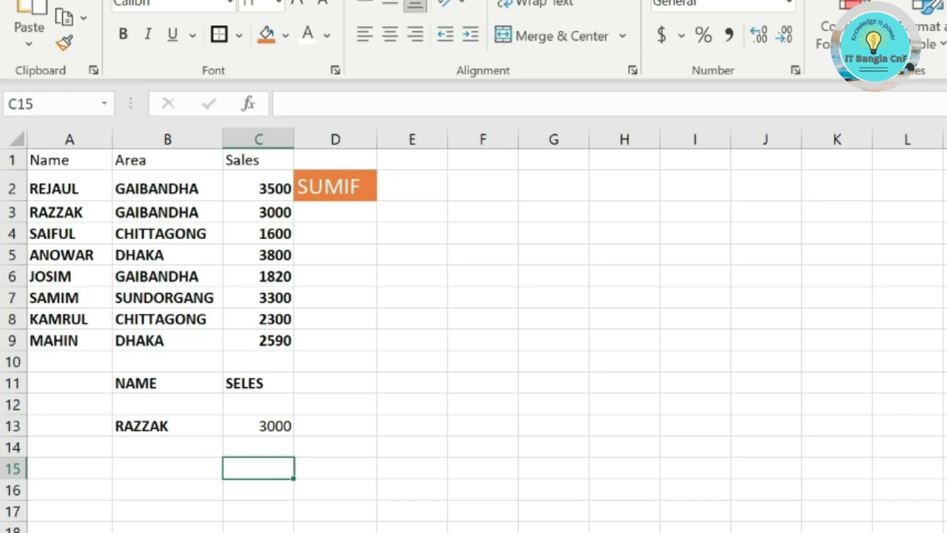
type("=")
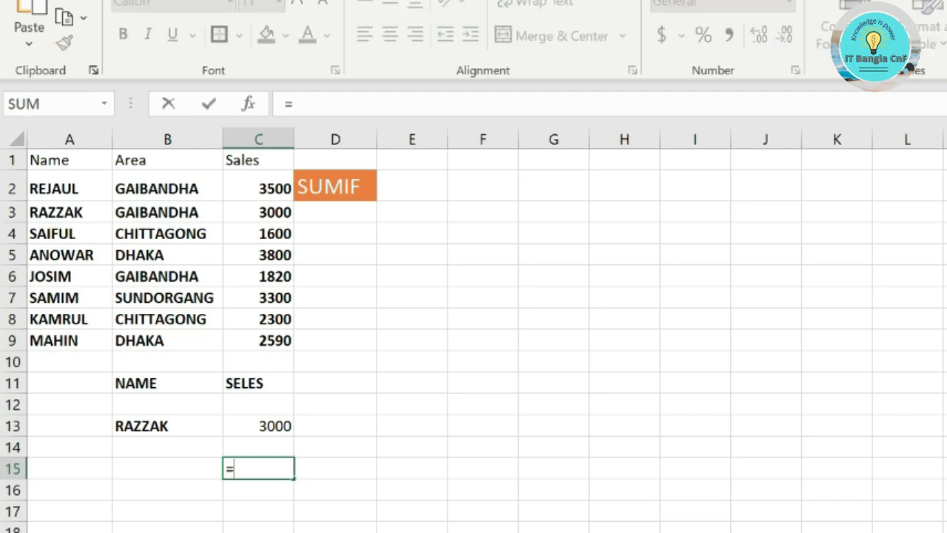
type("SUMIF")
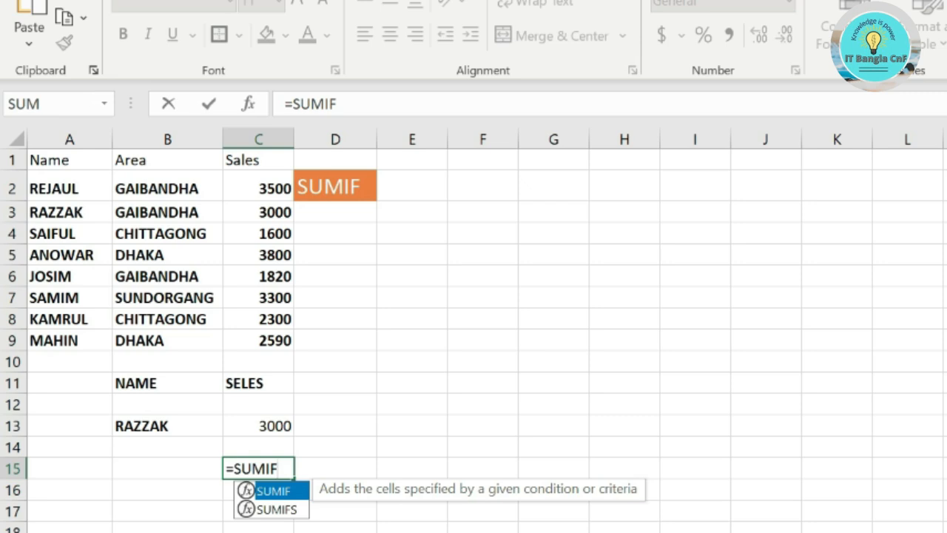
type("(")
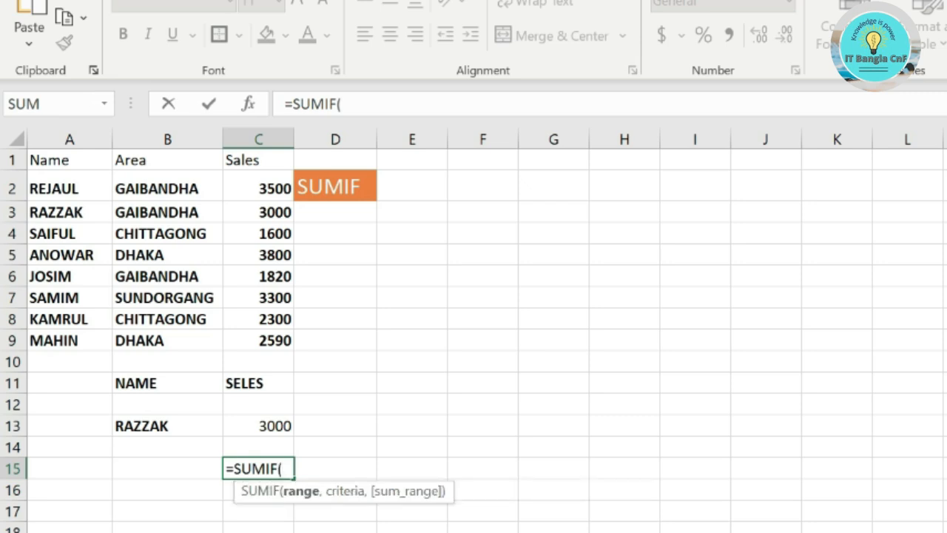
left_click_drag(67, 188, 67, 340)
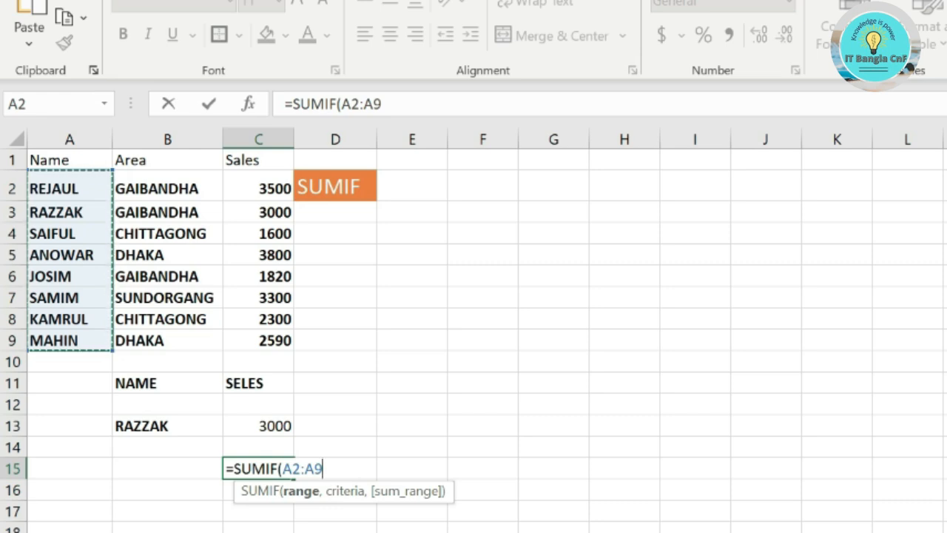
left_click(167, 468)
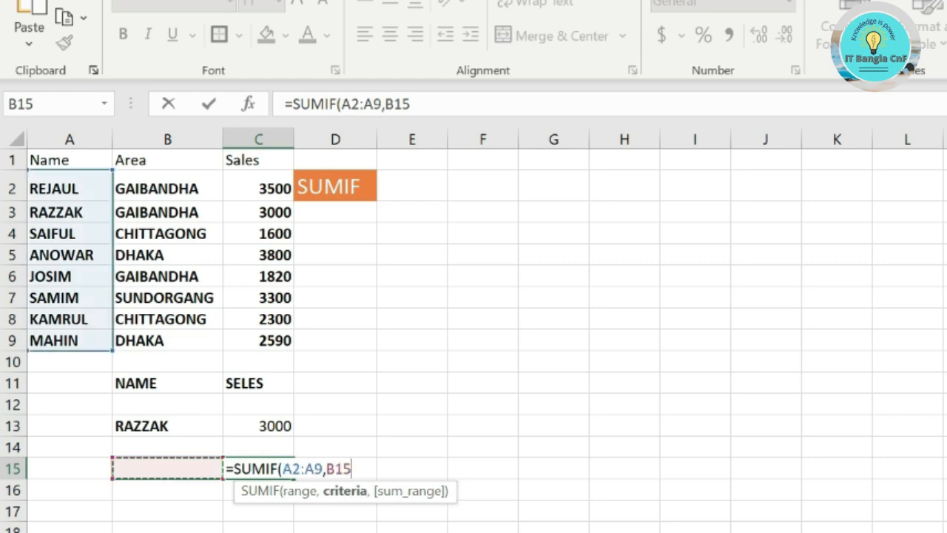
type(",")
left_click_drag(281, 188, 281, 340)
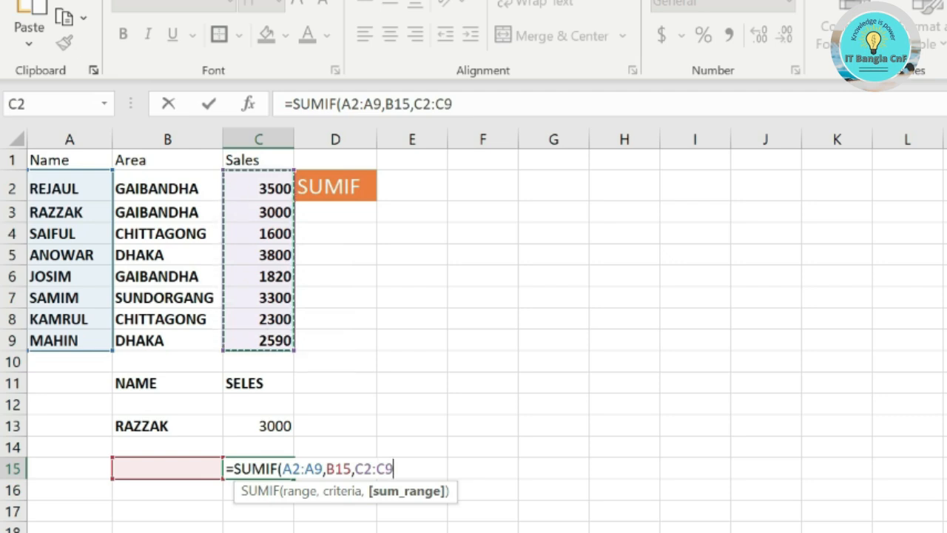
key("Return")
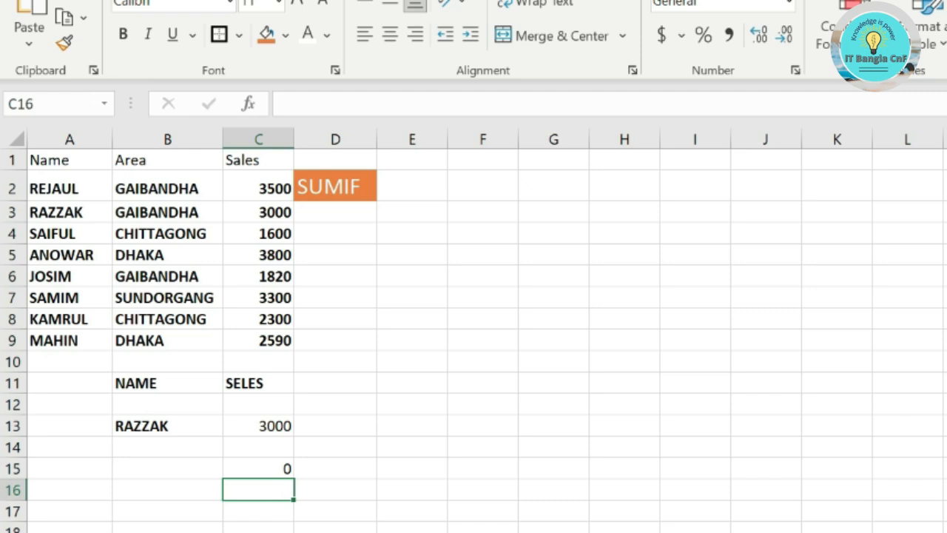
- Enter the salesperson's name from cell A7 in cell B15 and check it against the matching record
left_click(167, 468)
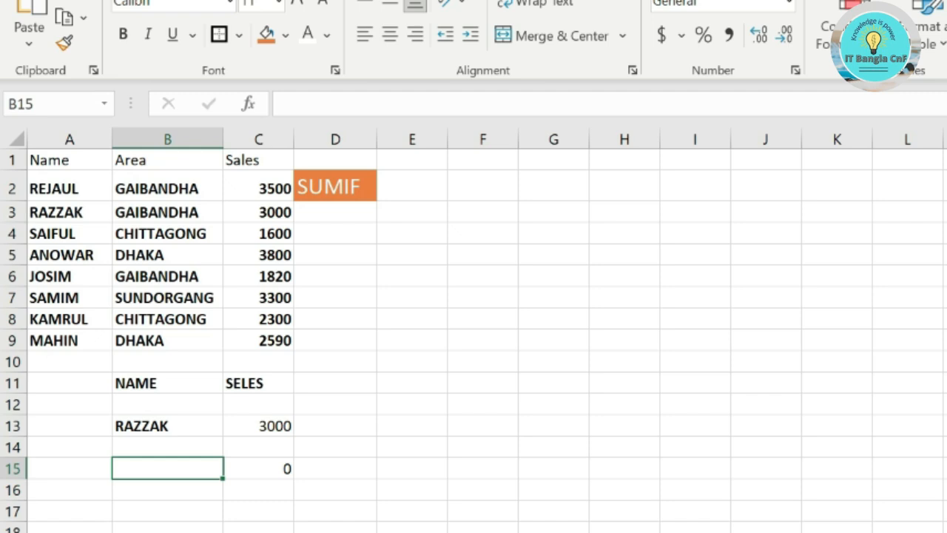
type("SAMIM")
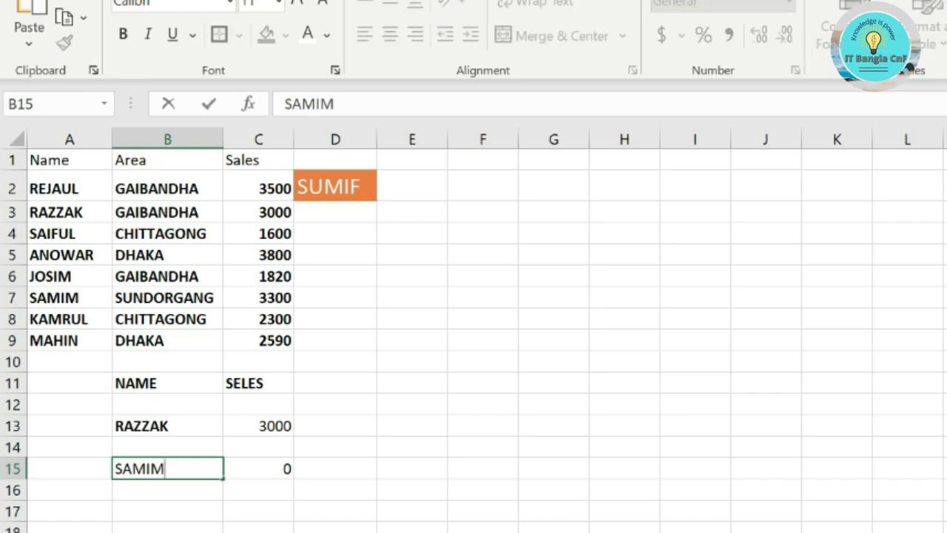
left_click(335, 468)
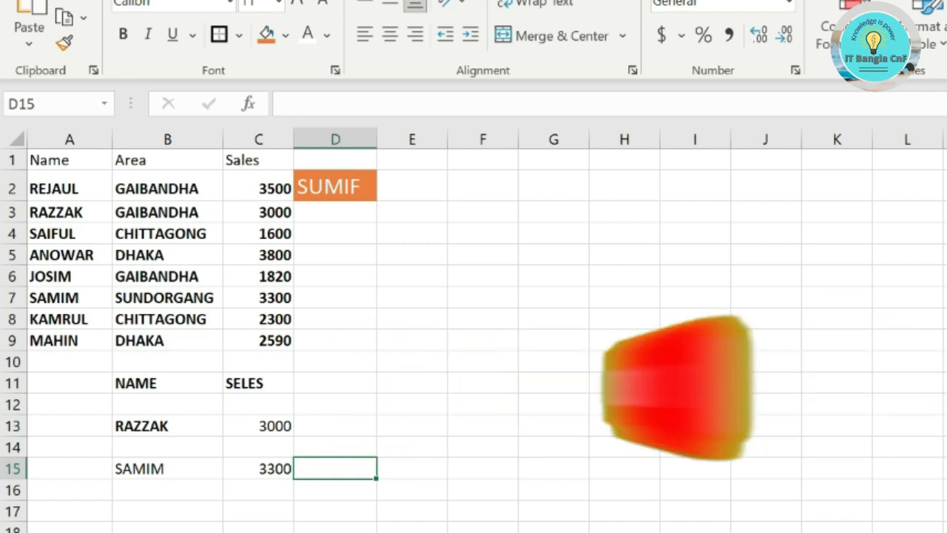
left_click(70, 298)
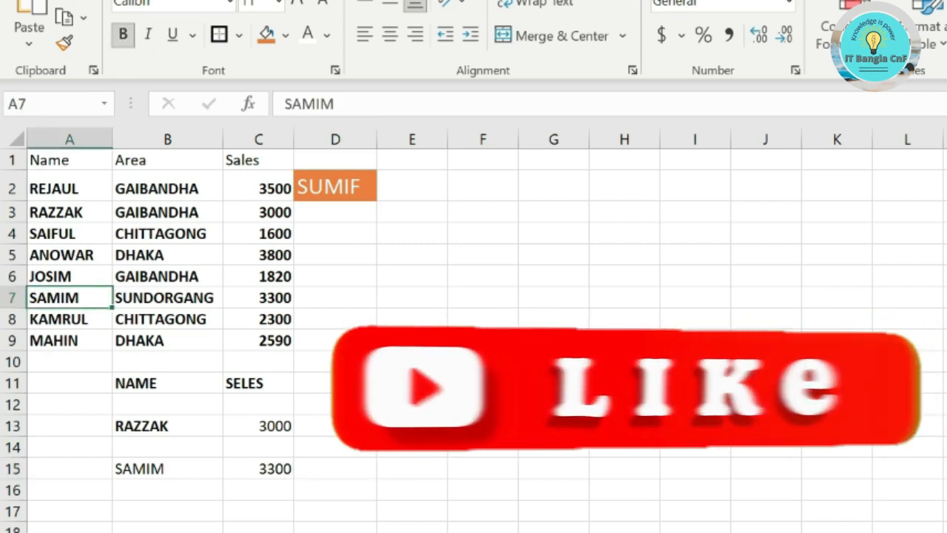
left_click(167, 469)
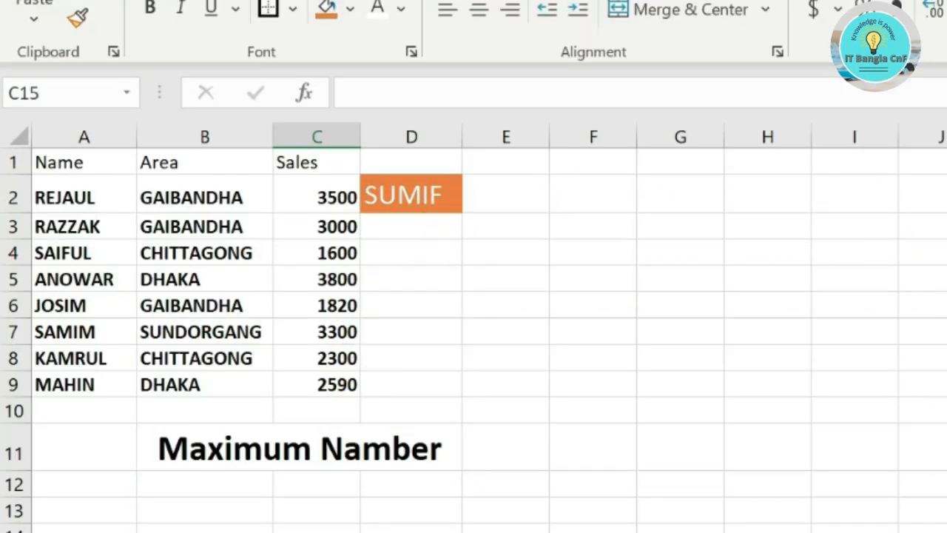
- Find the largest sales value by entering the formula =max(C2:C9) in cell C13
left_click(317, 510)
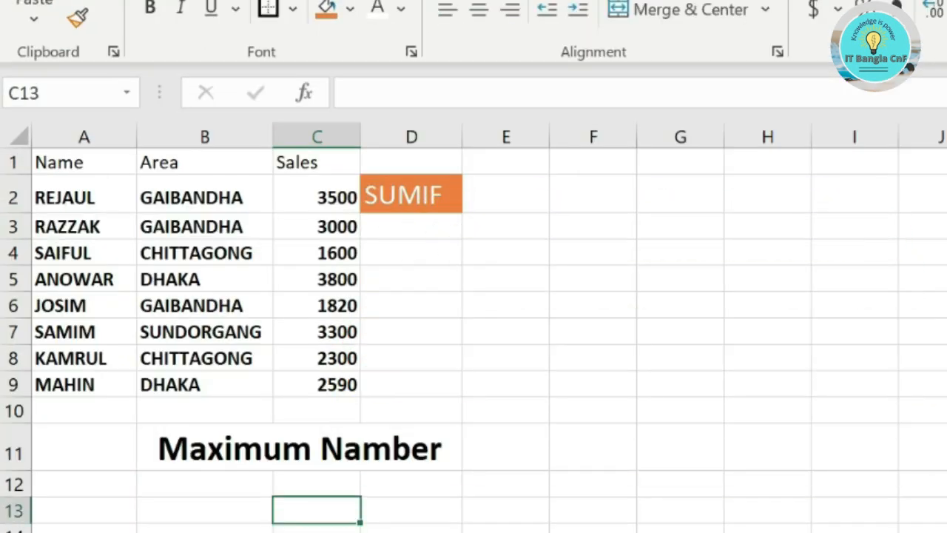
type("=max")
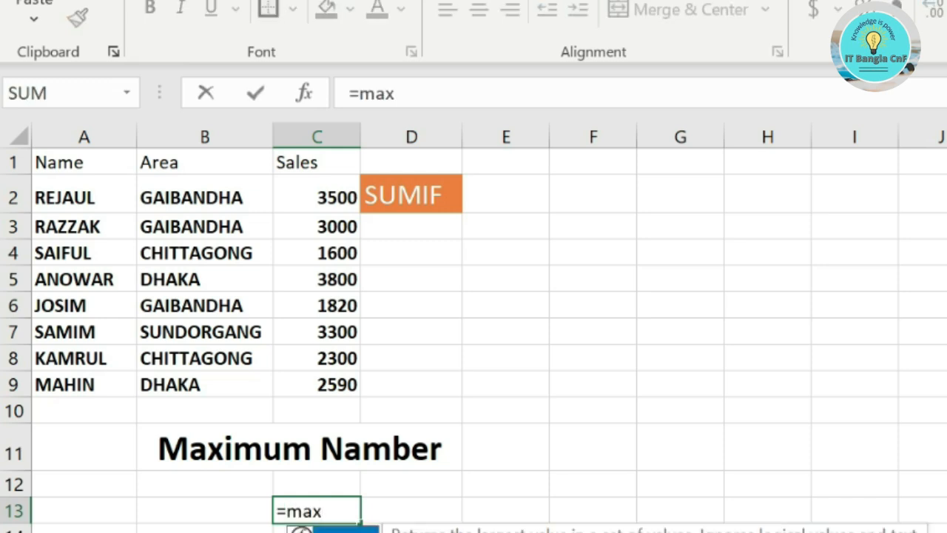
type("(")
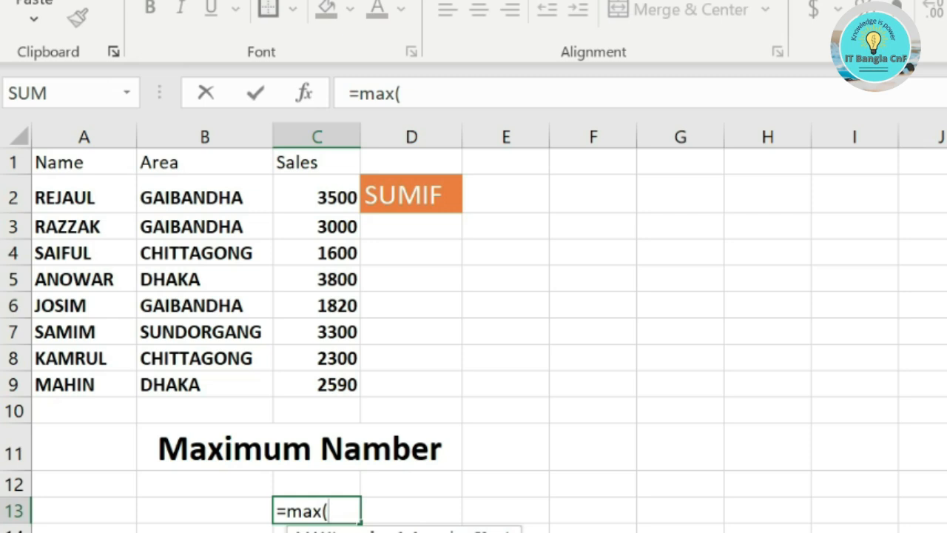
left_click(317, 195)
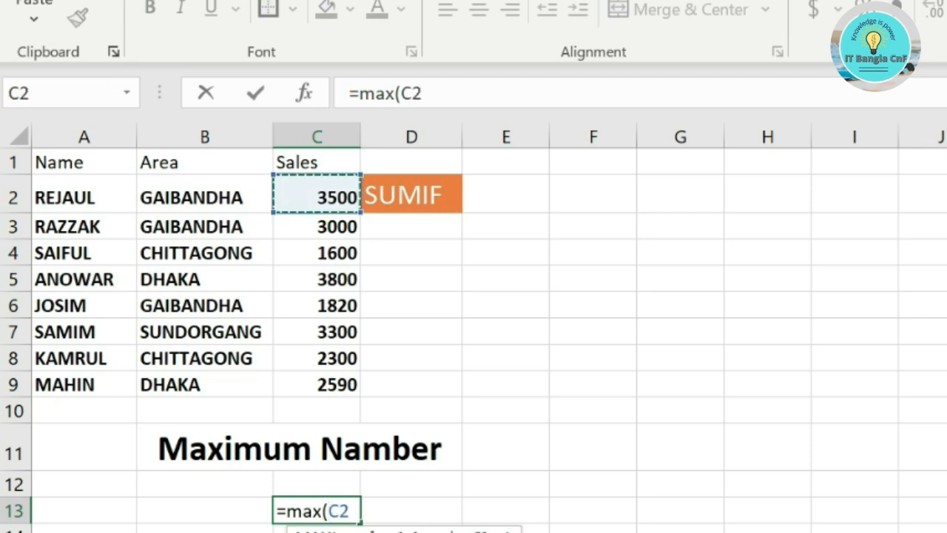
left_click_drag(317, 194, 317, 384)
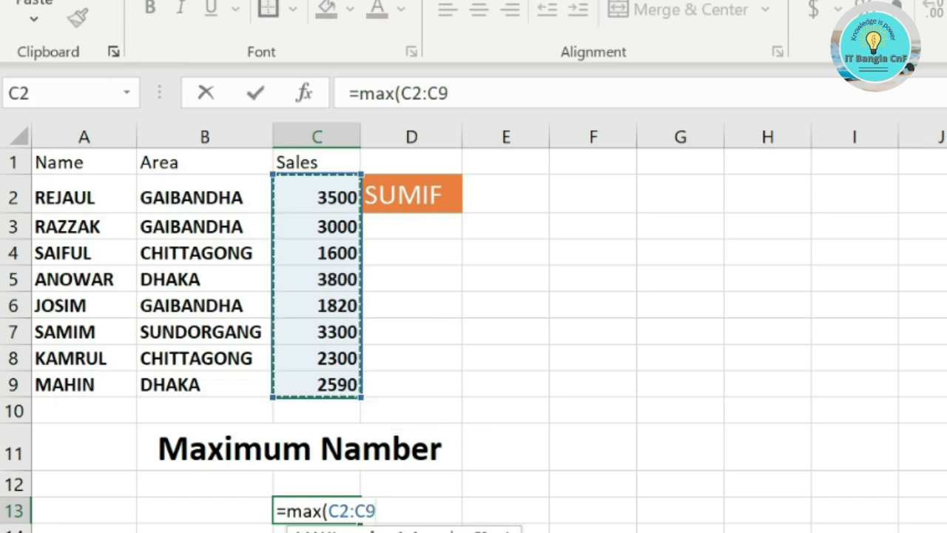
type(")")
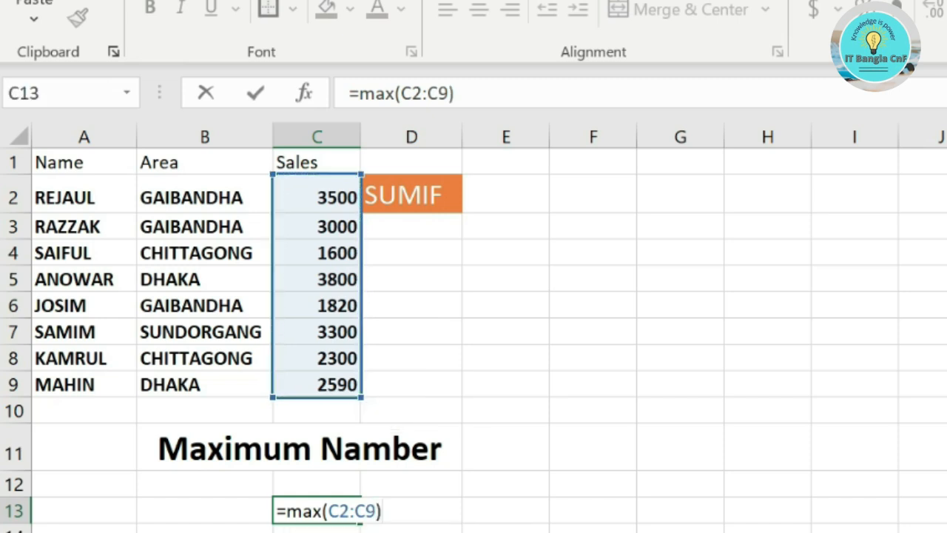
key("Return")
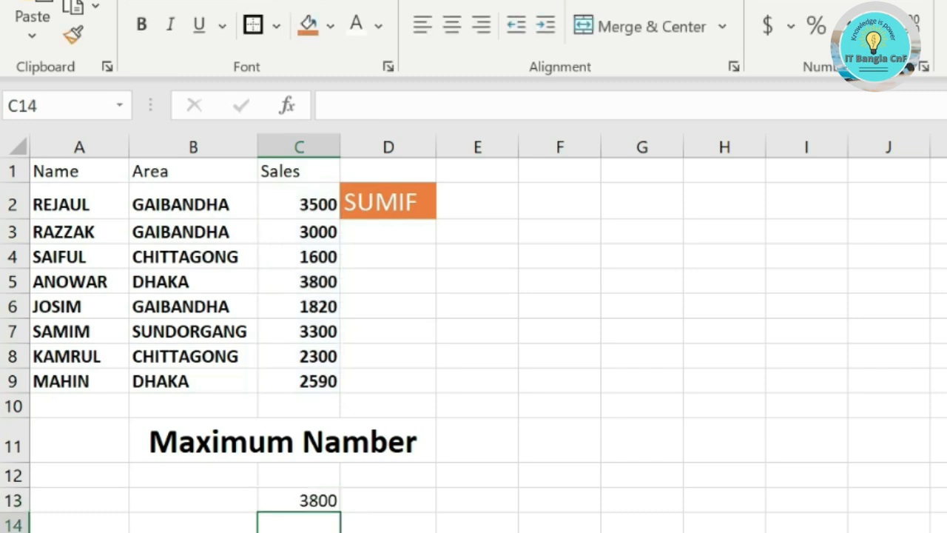
- Make the maximum result in cell C13 bold with a larger font, and compare it with the sales value in C5
key("Up")
key("ctrl+b")
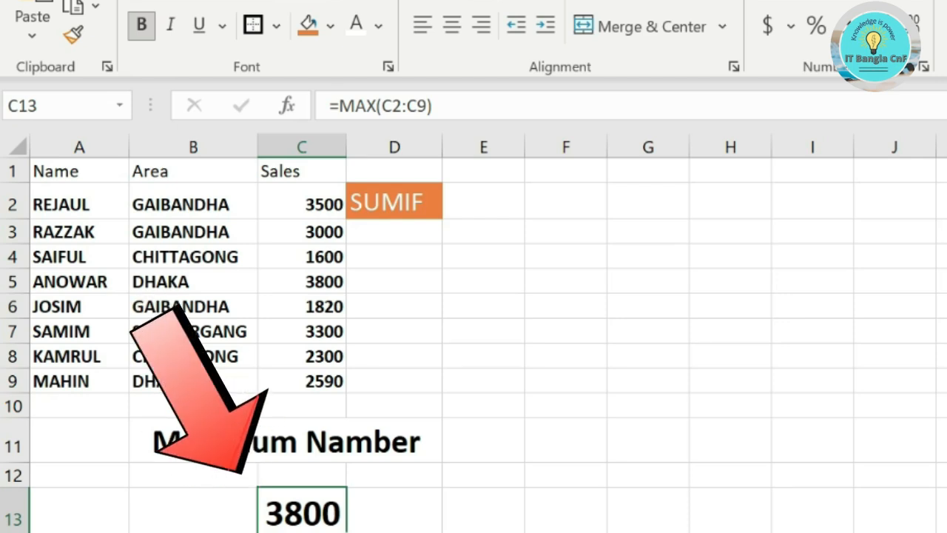
left_click(301, 281)
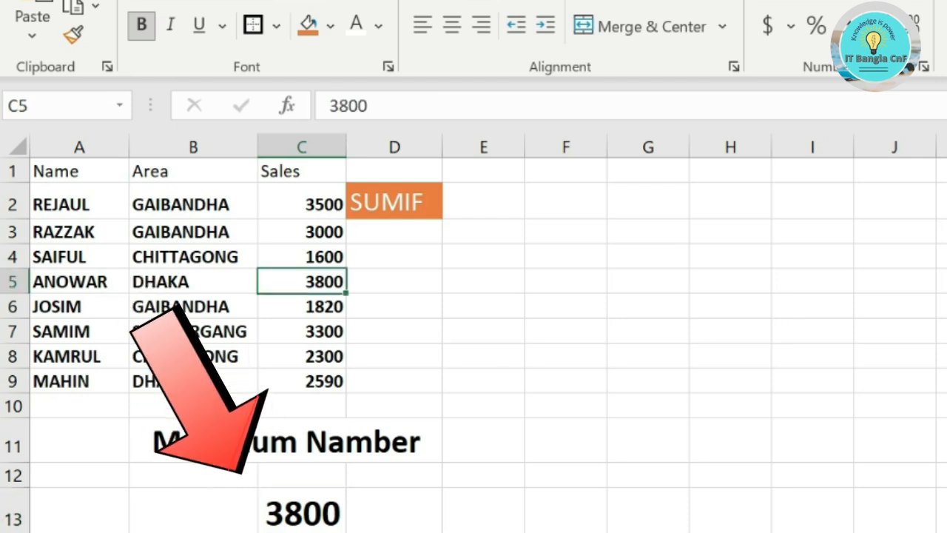
- Enter the formula =max(C2:C9) in cell D13 to find the highest sales value again
left_click(394, 511)
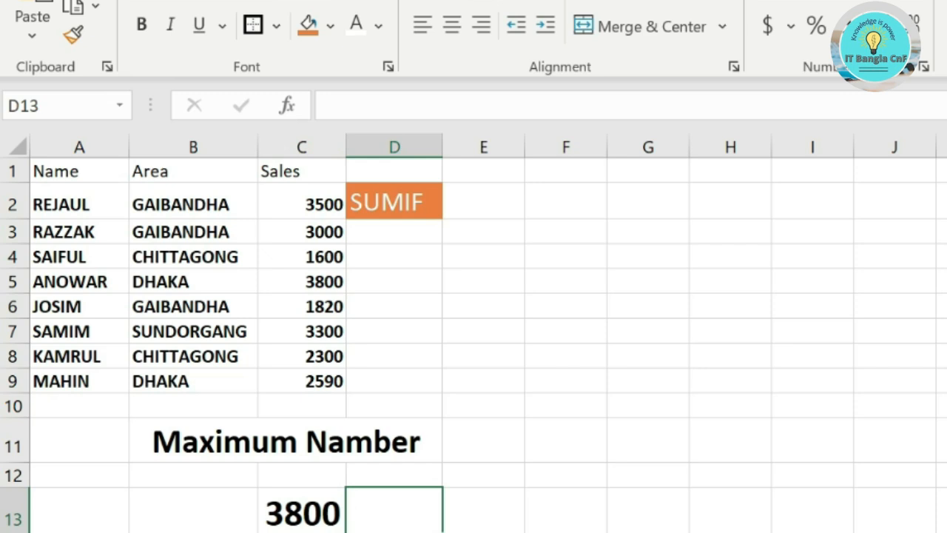
type("=")
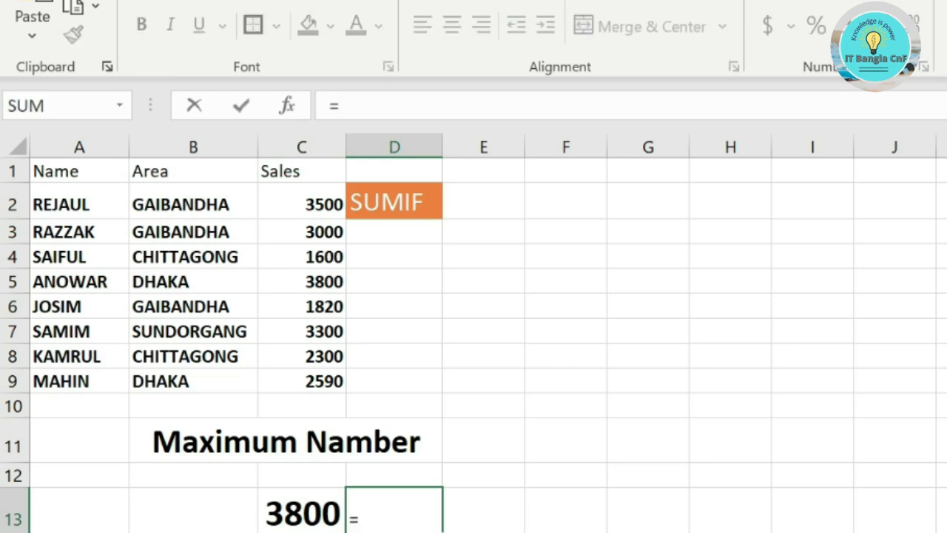
type("max")
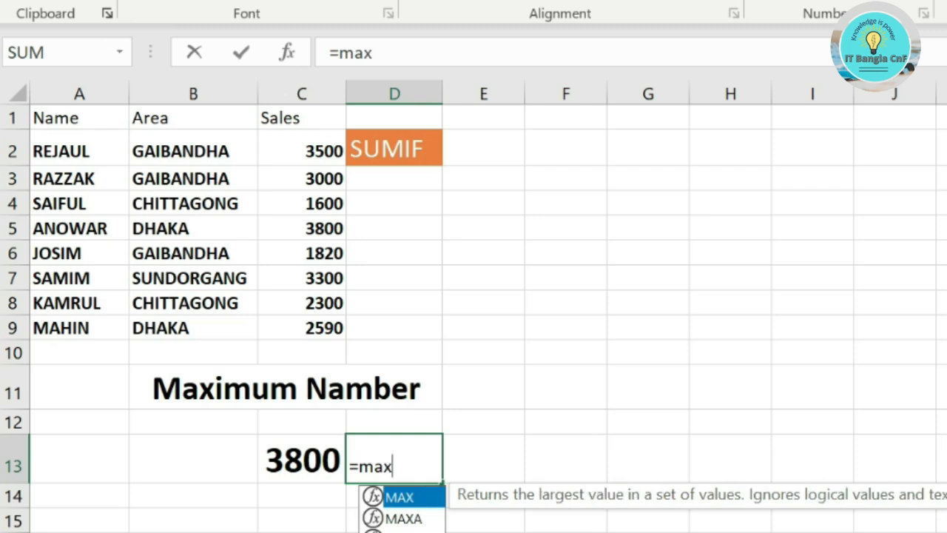
type("(")
left_click_drag(318, 151, 318, 328)
type(")")
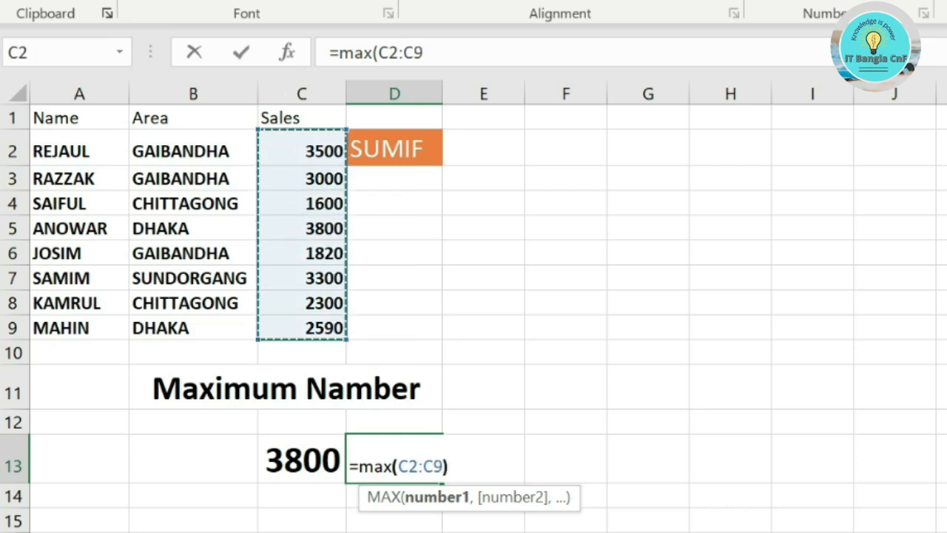
key("Return")
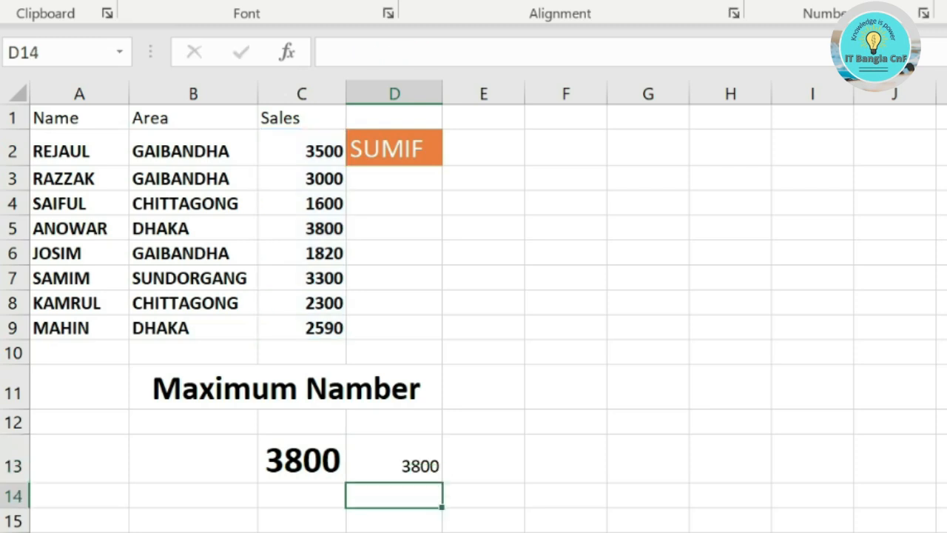
left_click(394, 458)
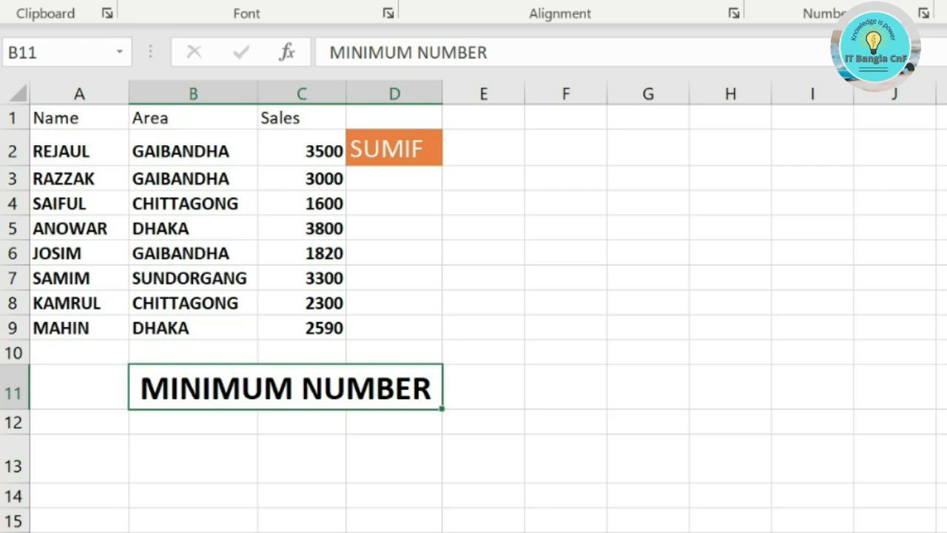
- Find the smallest sales value by entering the formula =MIN(C2:C9) in cell B13
left_click(193, 459)
type("=MIN")
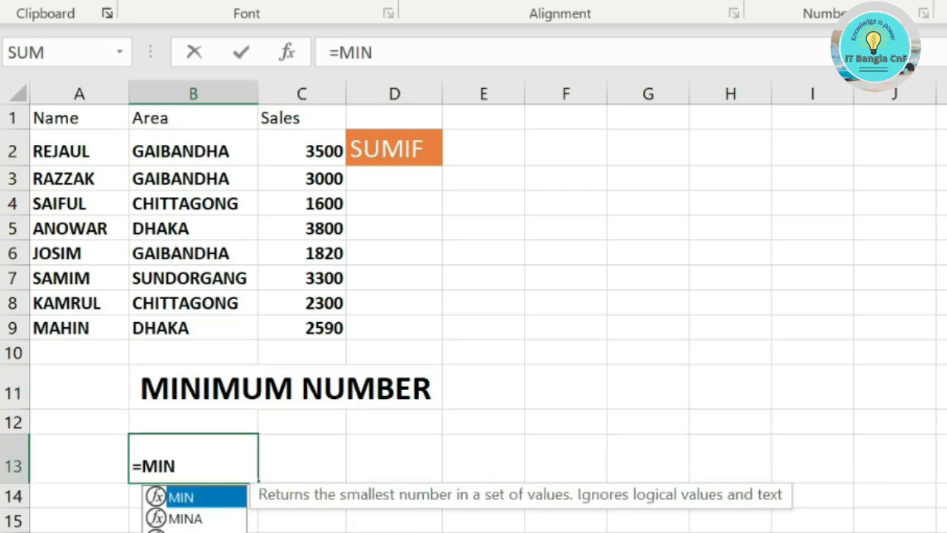
type("(")
left_click_drag(311, 151, 325, 325)
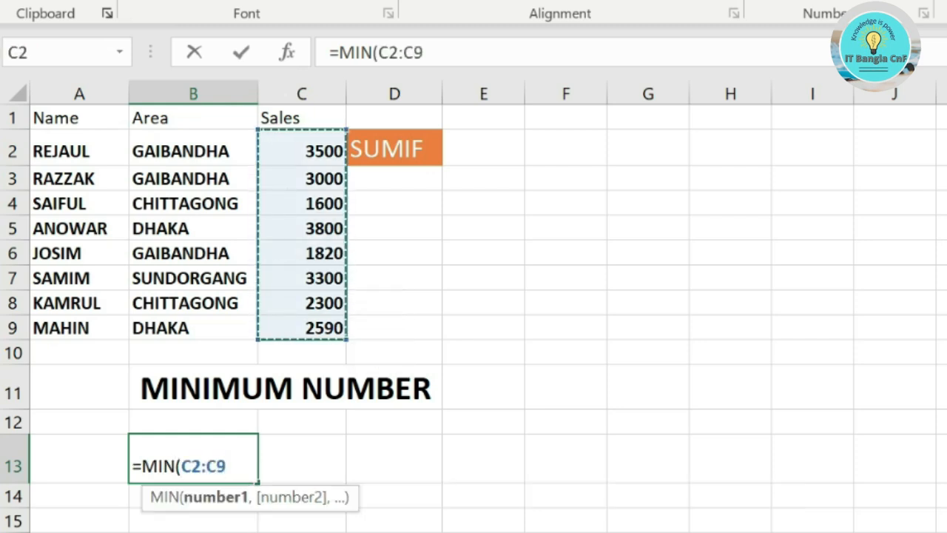
type(")")
key("Return")
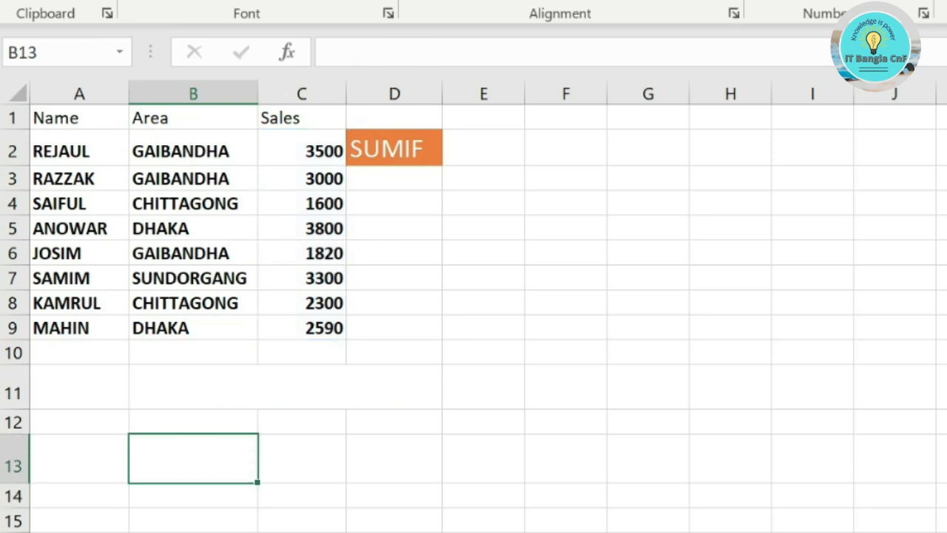
- Enter the label SUBTOTAL in cell B10 below the Area column
left_click(285, 387)
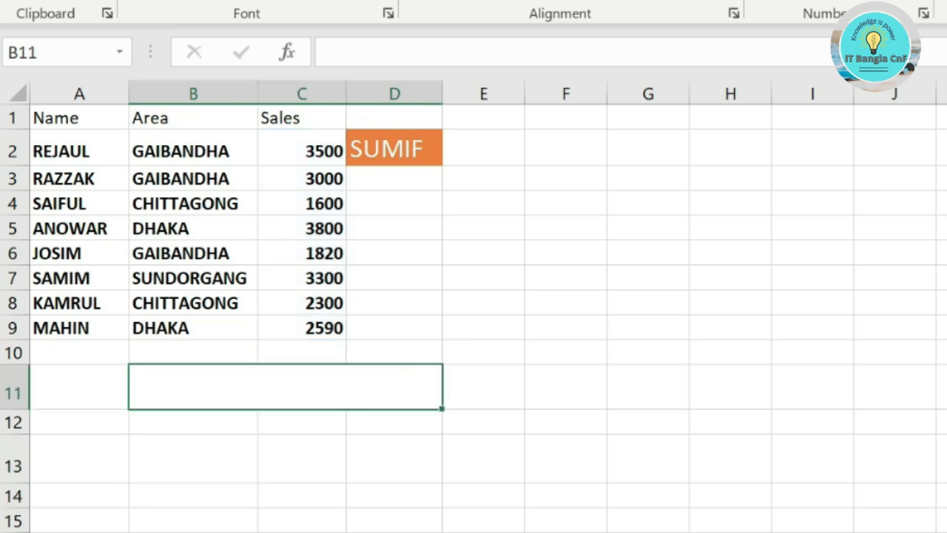
left_click(193, 352)
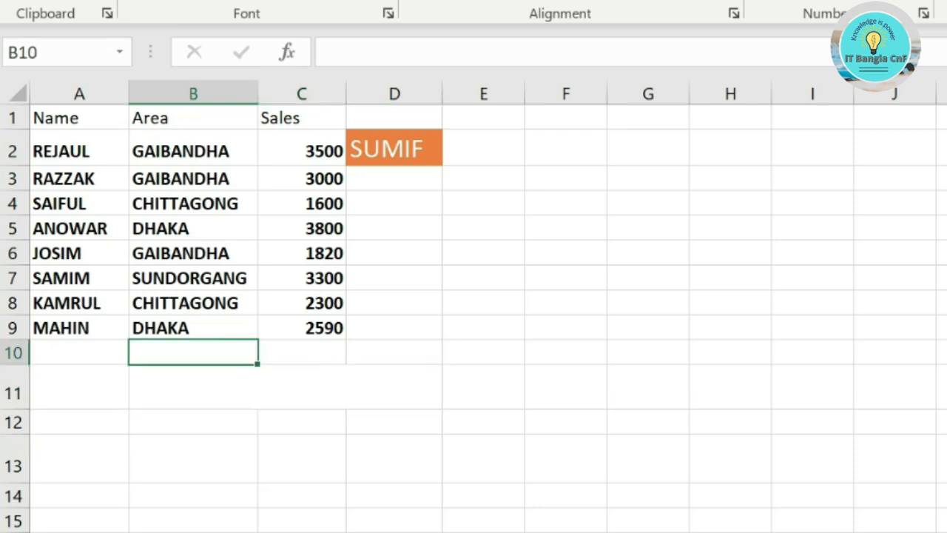
type("SUBTOTAL")
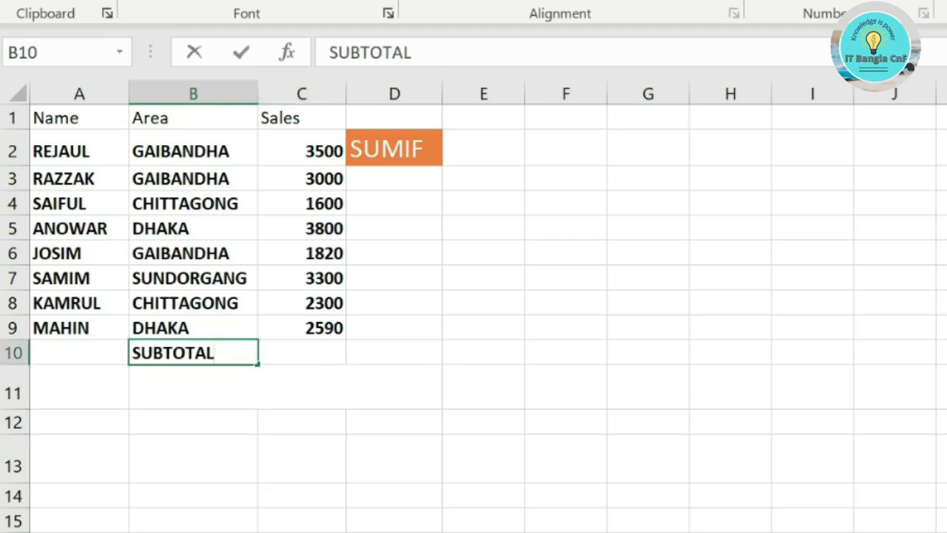
- Subtotal the sales by entering the formula =subtotal(109,C2:C9) in cell C10, and check the entered formula
key("Tab")
type("=")
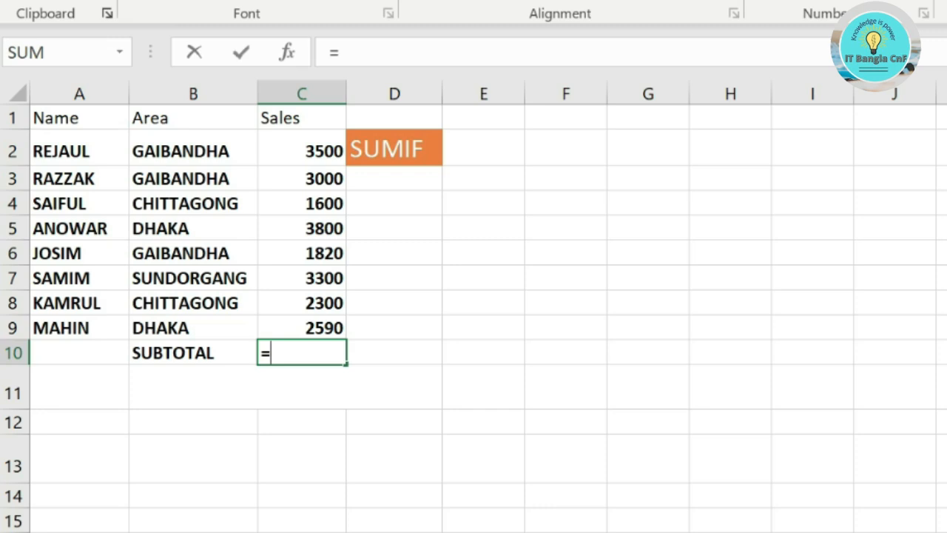
type("subtotal")
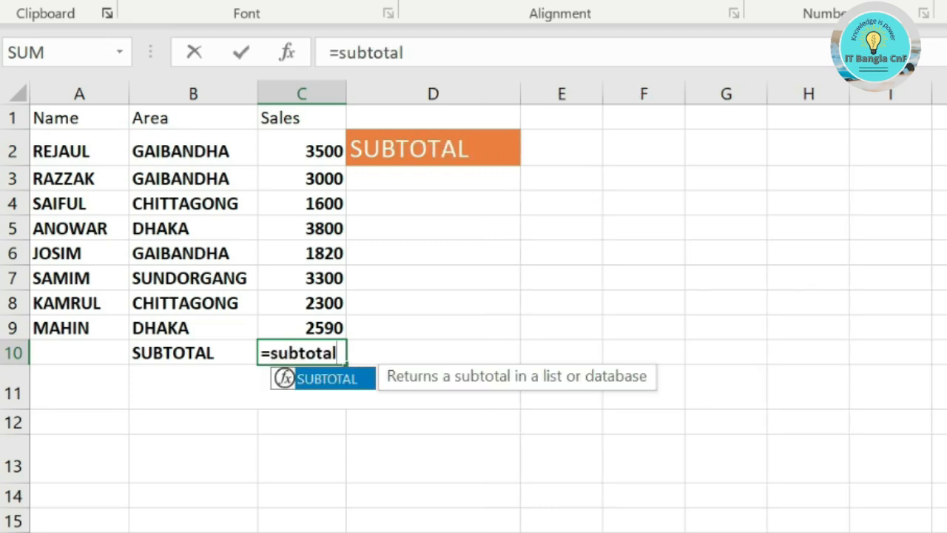
type("(")
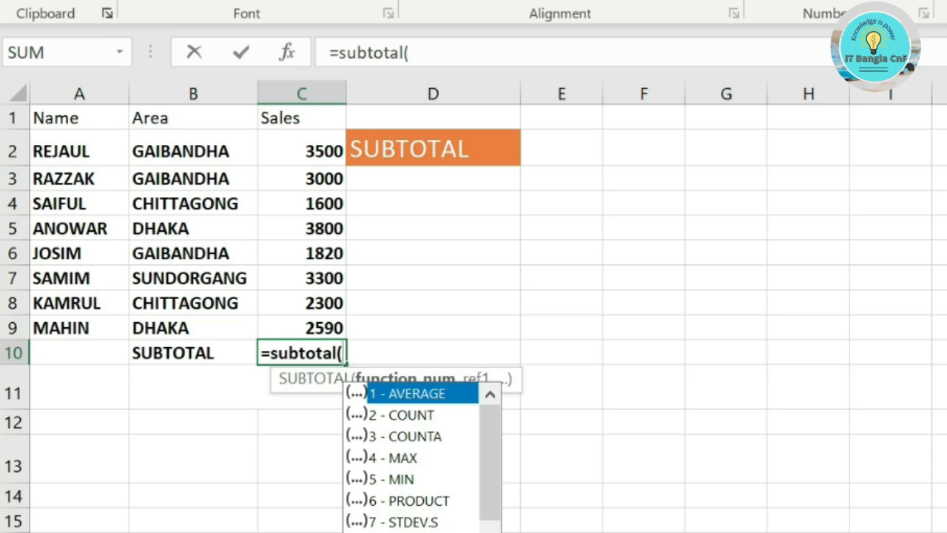
scroll(422, 459, "down", 3)
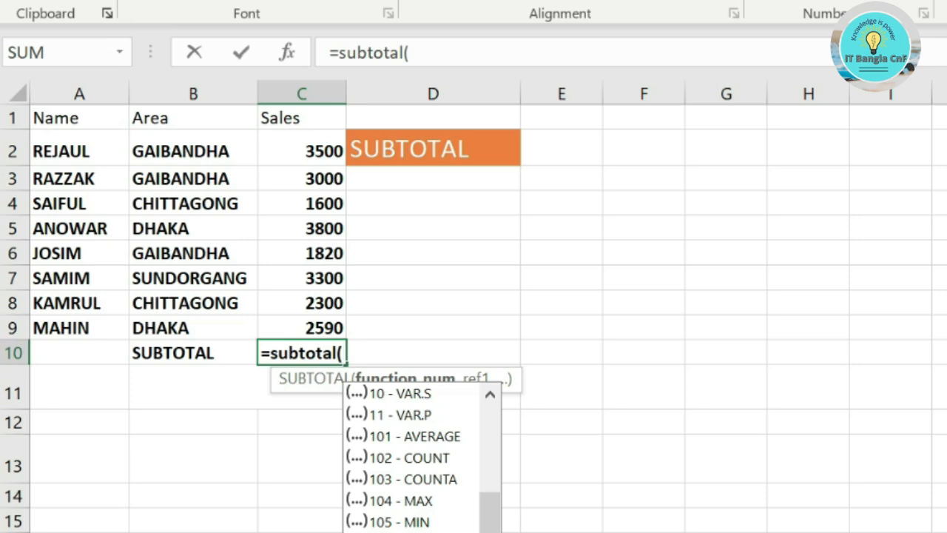
type("109,")
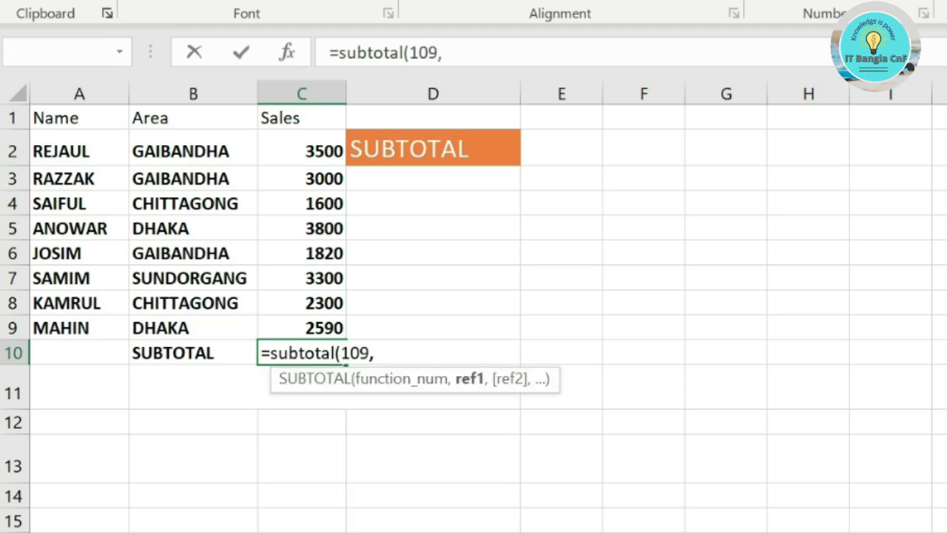
left_click_drag(301, 151, 301, 327)
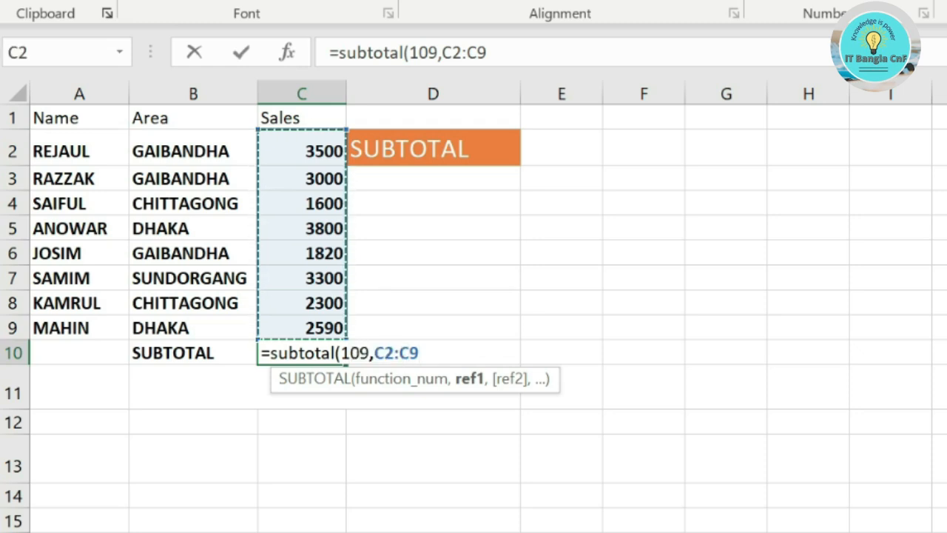
type(")")
key("Return")
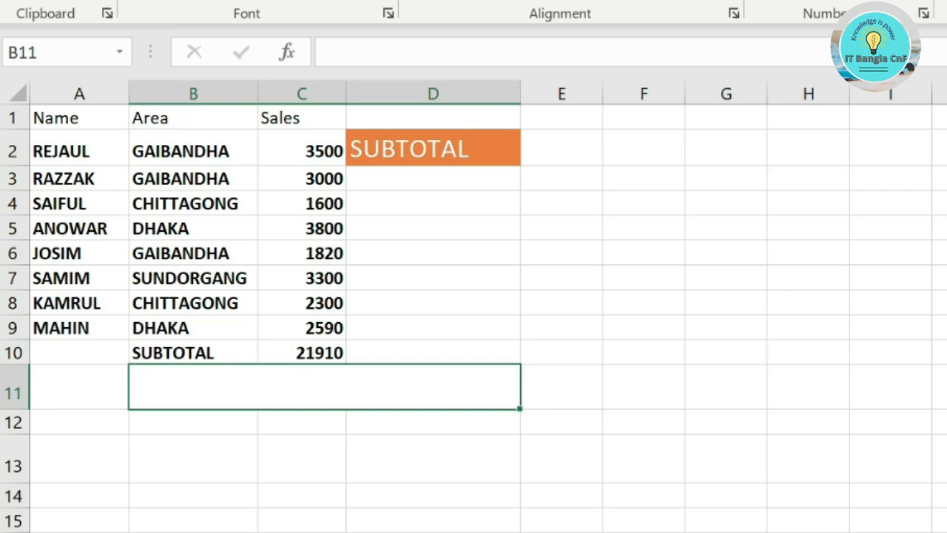
left_click(301, 353)
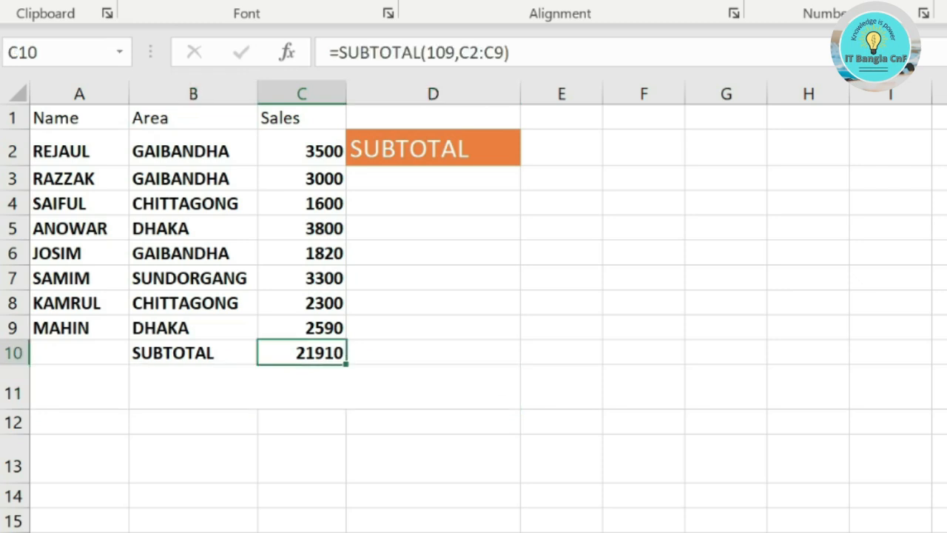
- Enter the formula =sum(C2:C9) in cell D10 to compare the plain sum with the subtotal
left_click(433, 353)
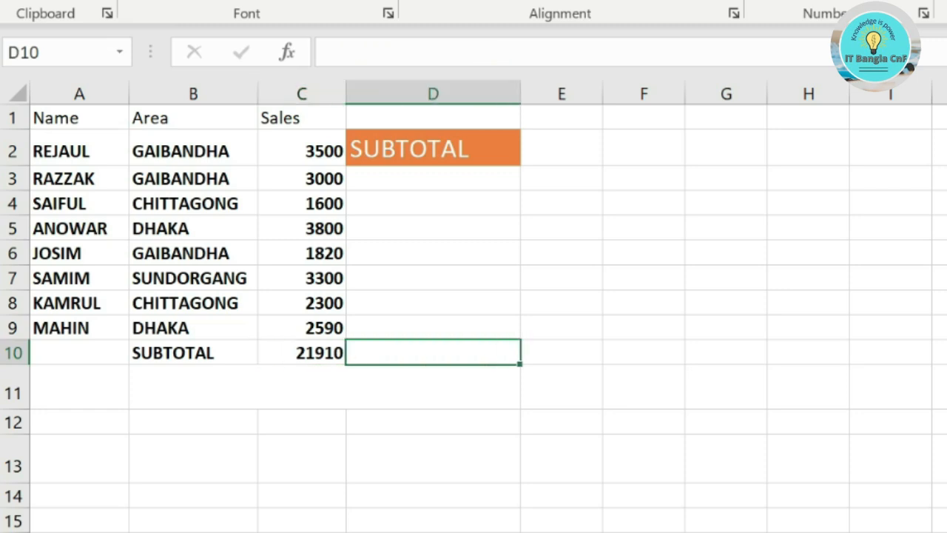
type("=sum")
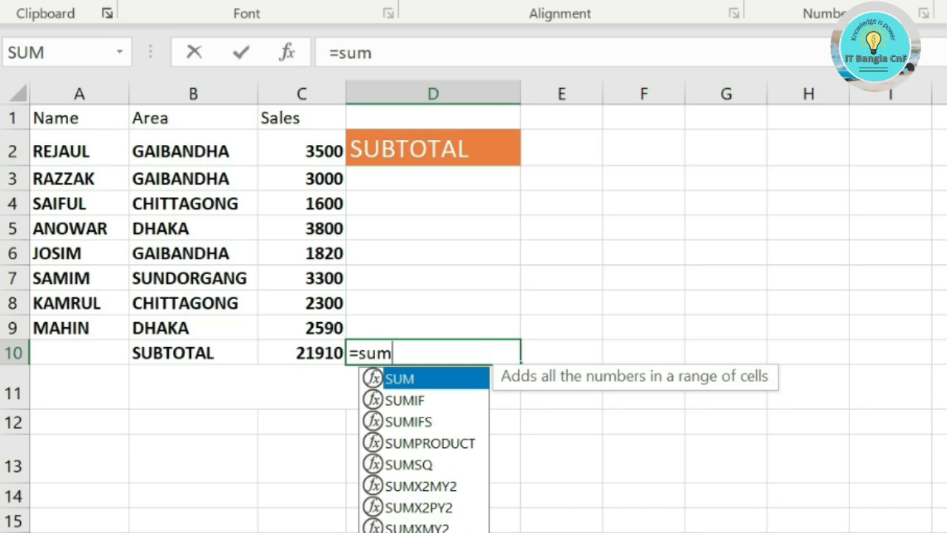
type("(")
left_click_drag(301, 151, 326, 329)
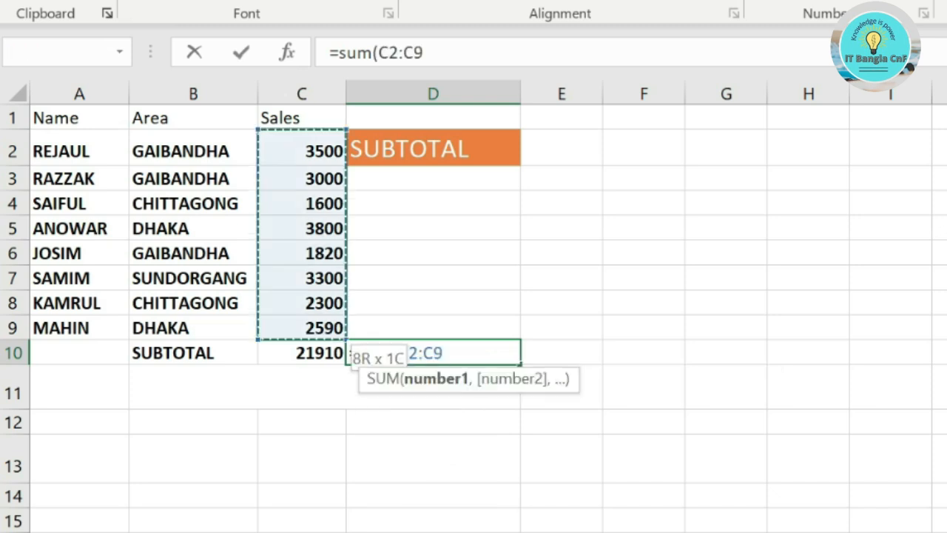
type(")")
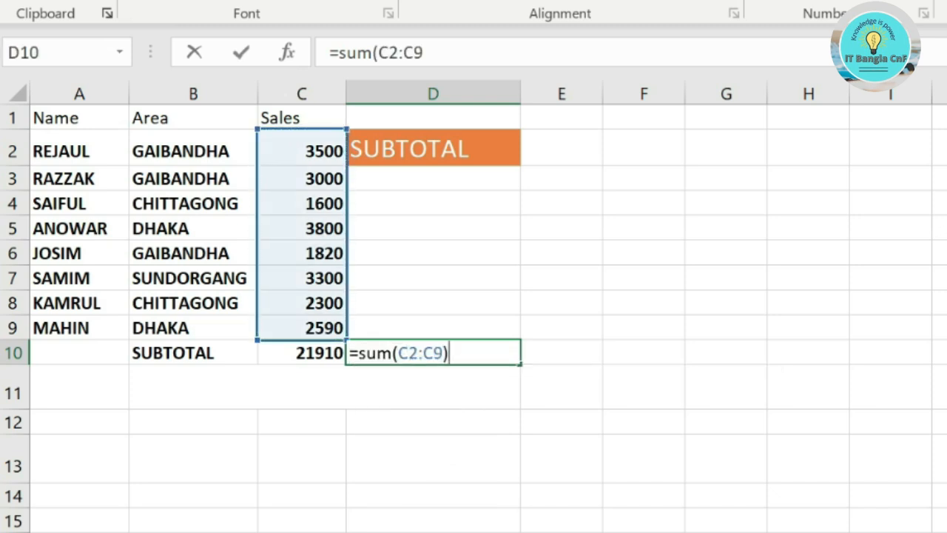
key("Return")
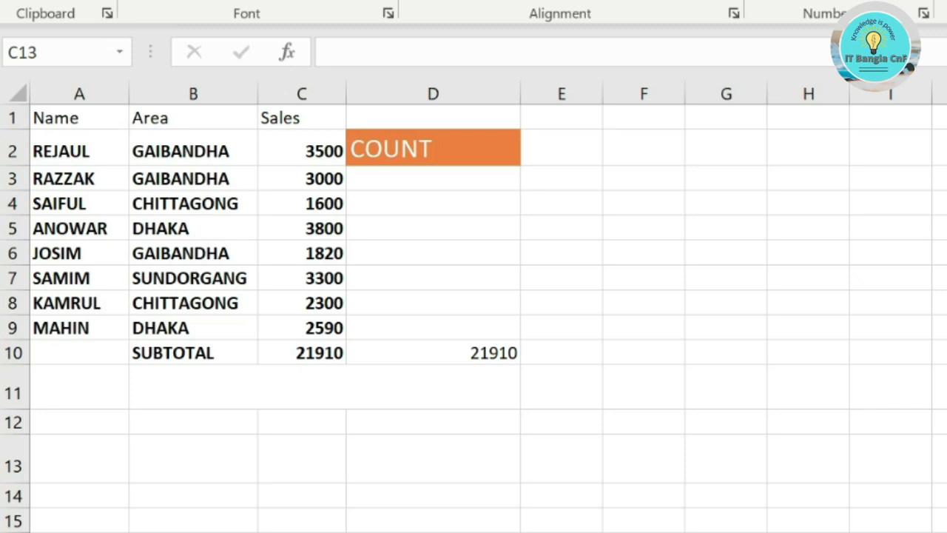
- Count the numeric cells in the Sales column by entering =count(C2:C10) in cell C13
type("=count")
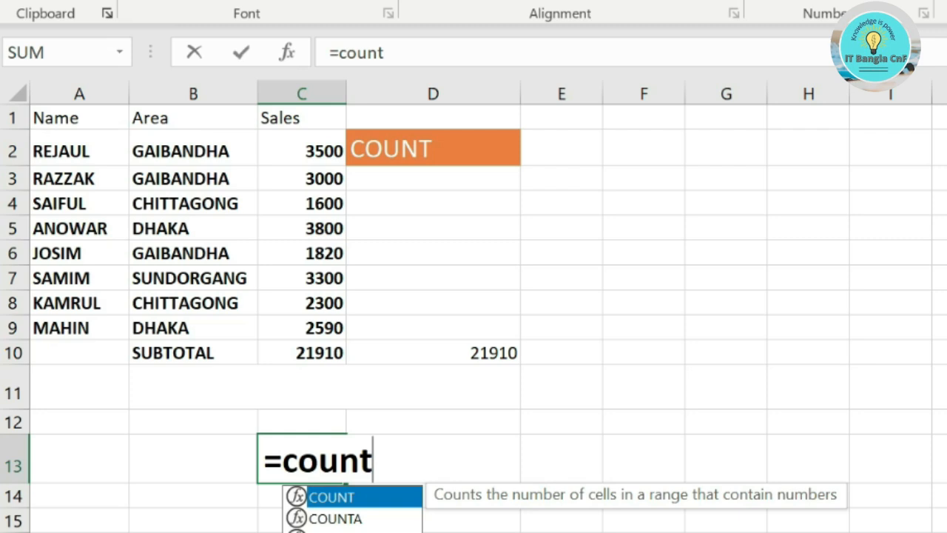
type("(")
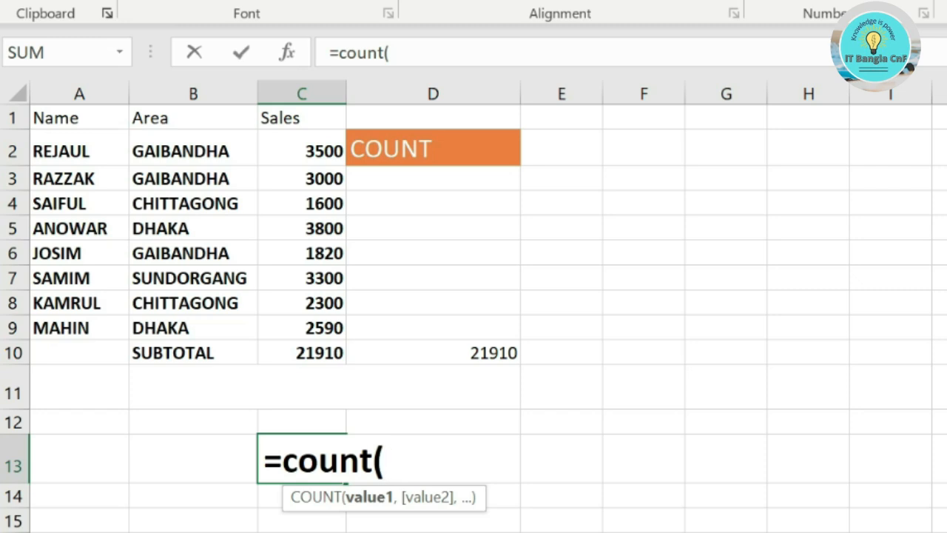
left_click(193, 150)
left_click(302, 150)
left_click_drag(301, 150, 302, 353)
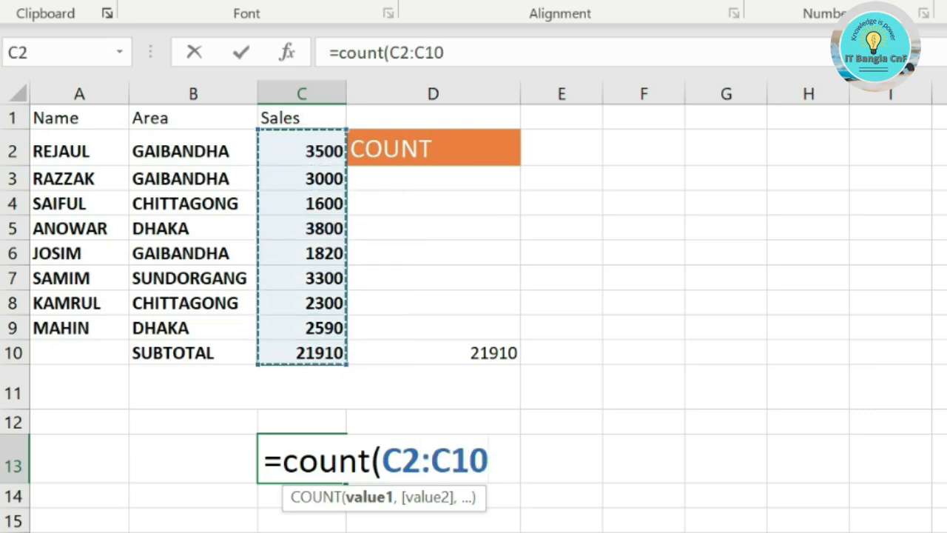
type(")")
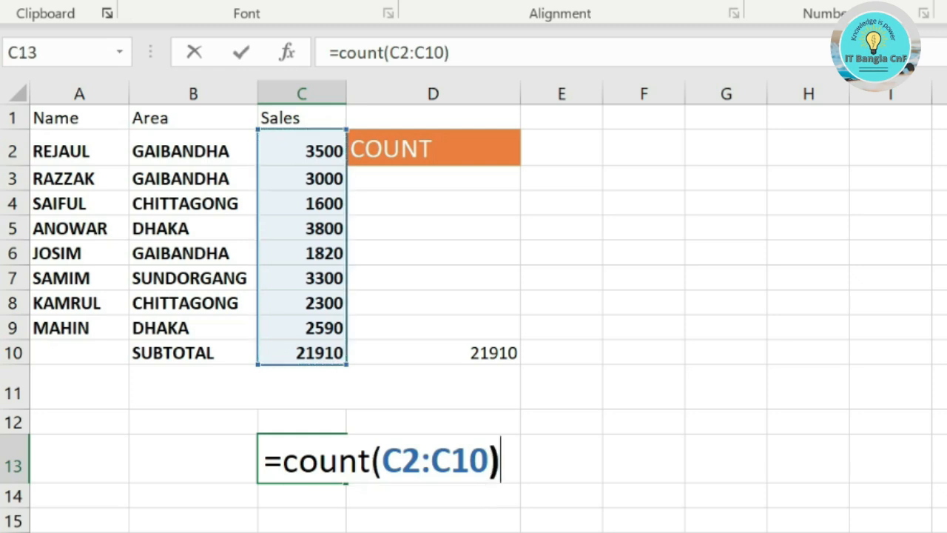
key("Return")
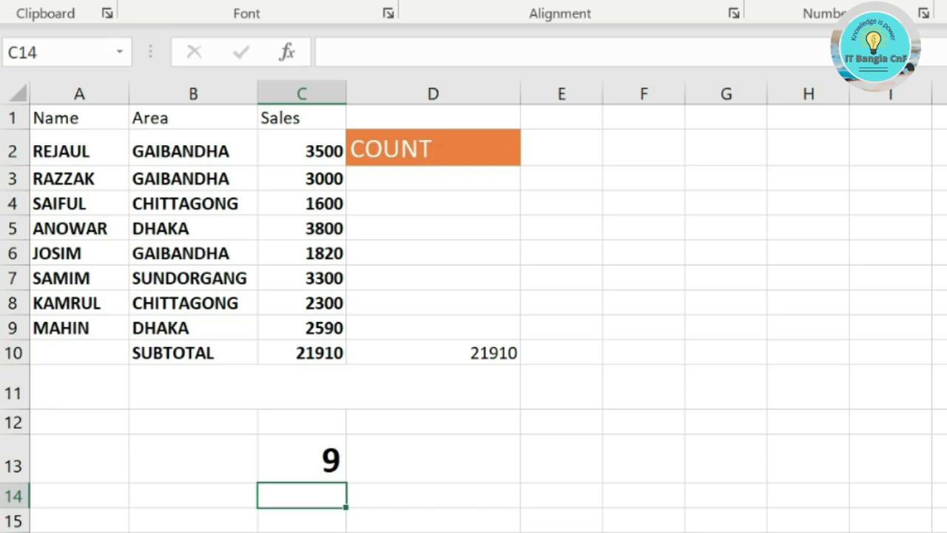
- Go through the Sales cells one by one from C2 to C10 to check the count
left_click(301, 151)
left_click(301, 179)
left_click(302, 204)
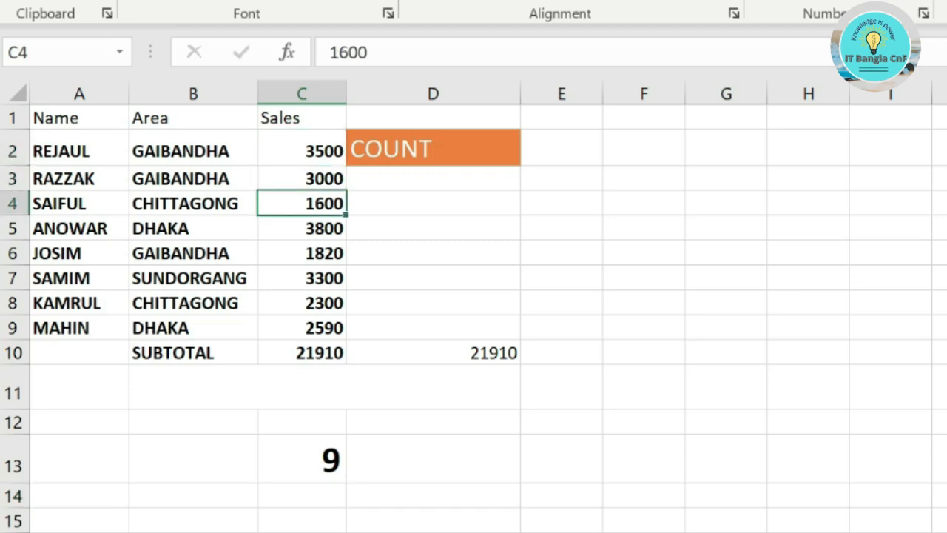
key("Down")
key("Down")
key("Down")
key("Down")
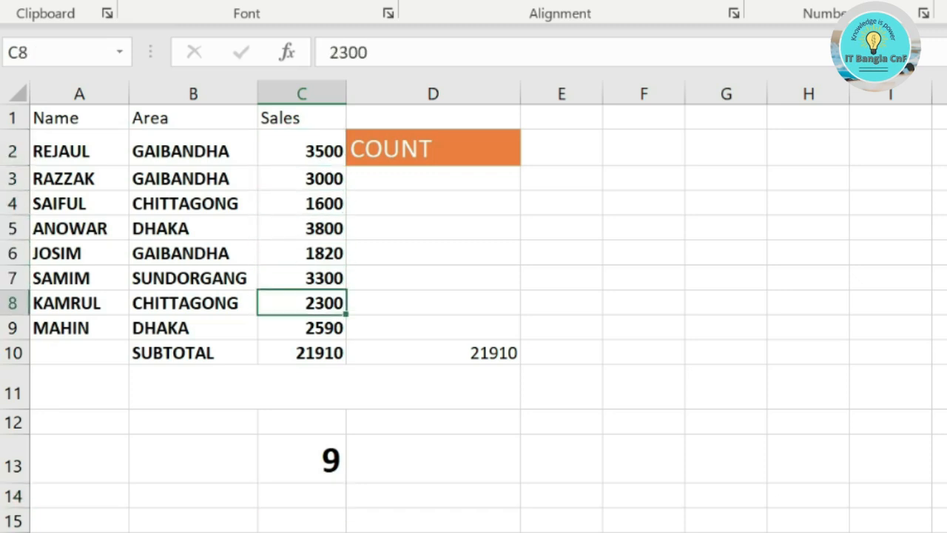
key("Down")
key("Down")
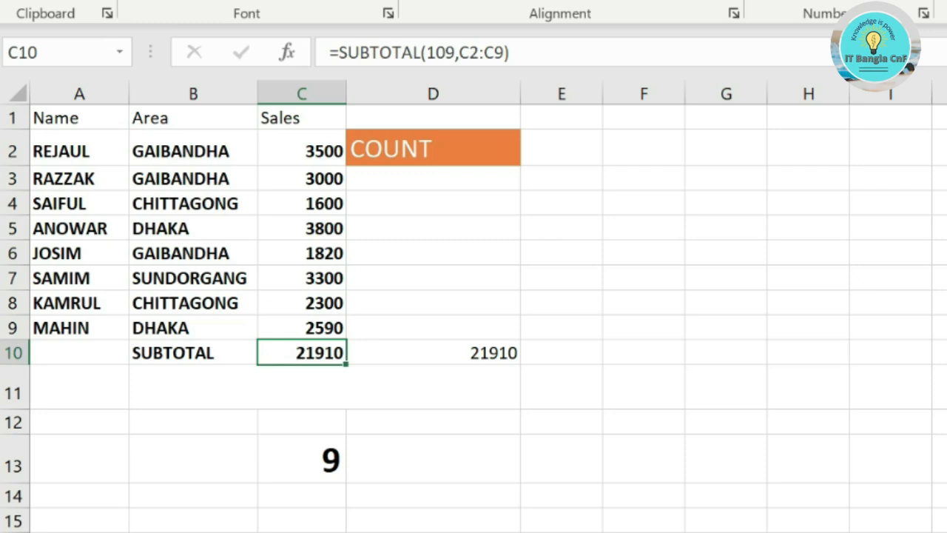
- Replace the formula in cell C13 with =count(B2:C10) to include the Area column in the count
key("Down")
key("Down")
key("Down")
key("Delete")
type("=")
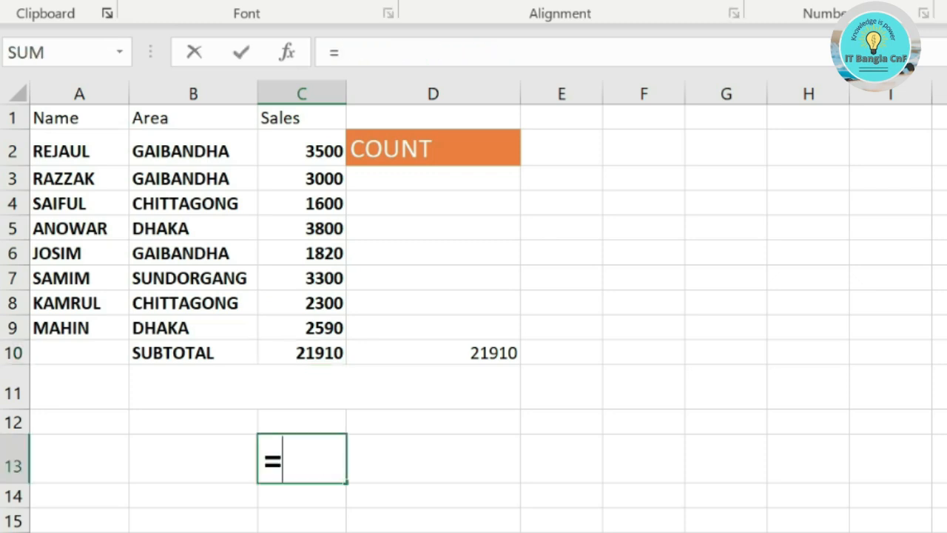
type("coun")
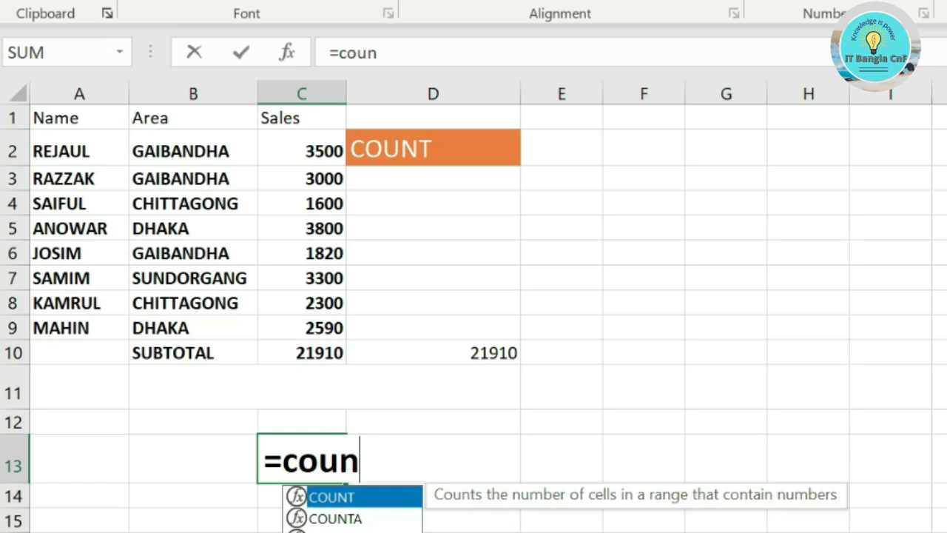
type("t(")
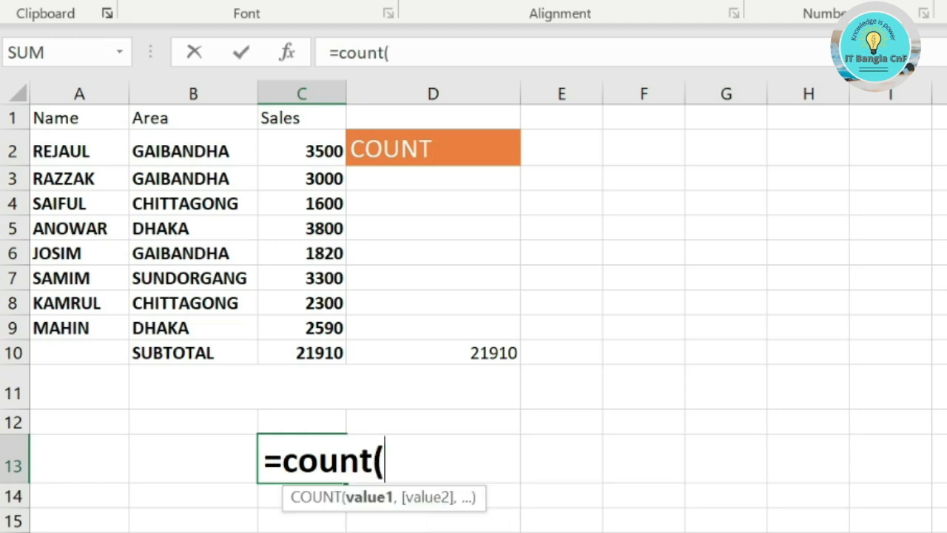
left_click_drag(178, 151, 337, 354)
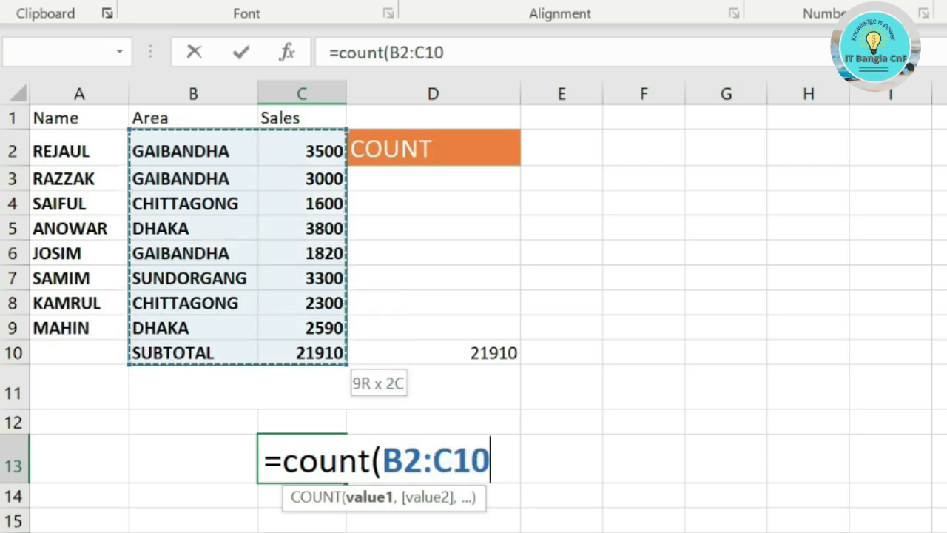
type(")")
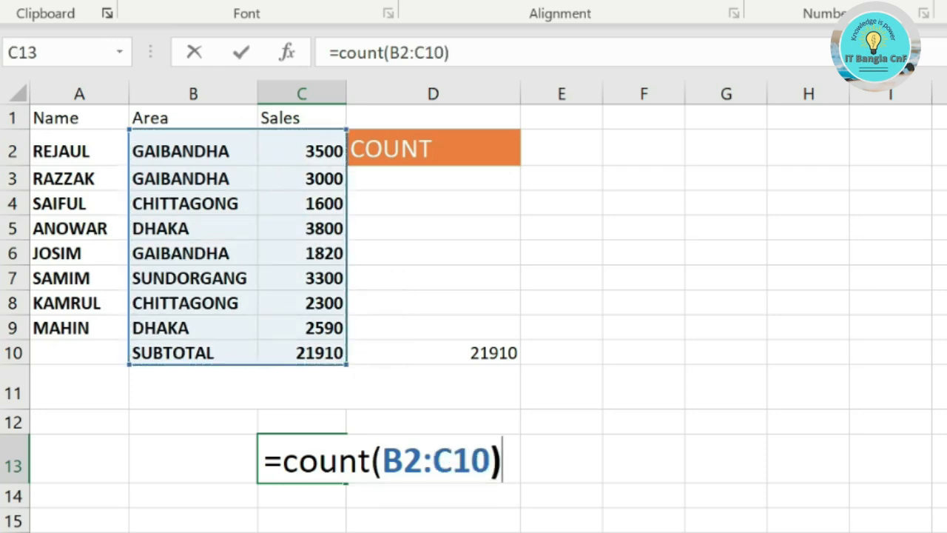
key("Return")
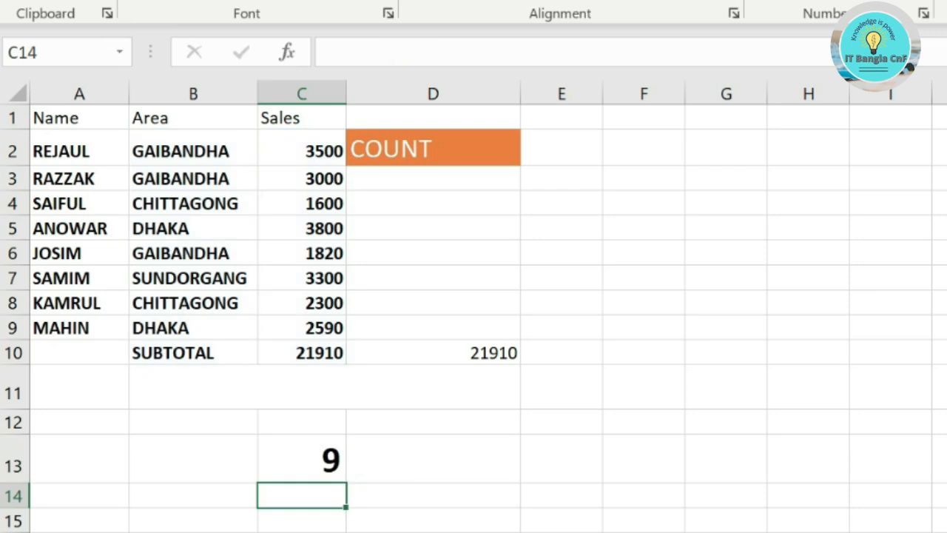
- Replace the formula in cell C13 with =counta(B2:C10) to count all non-empty Area and Sales cells
key("Up")
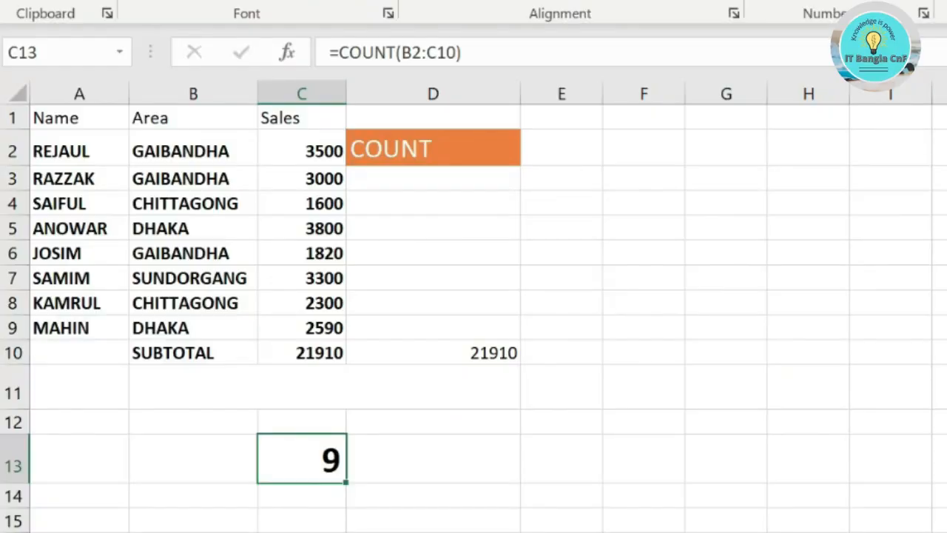
key("Delete")
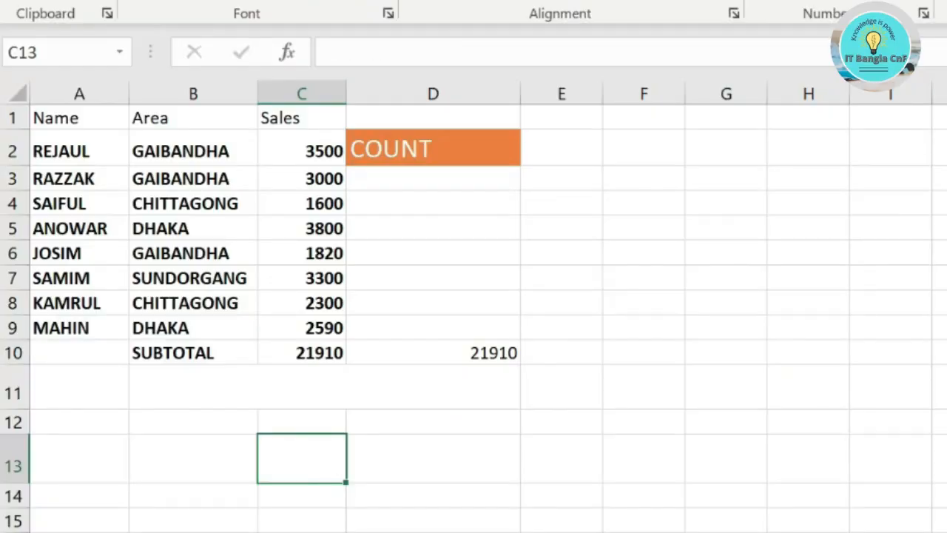
type("=counta")
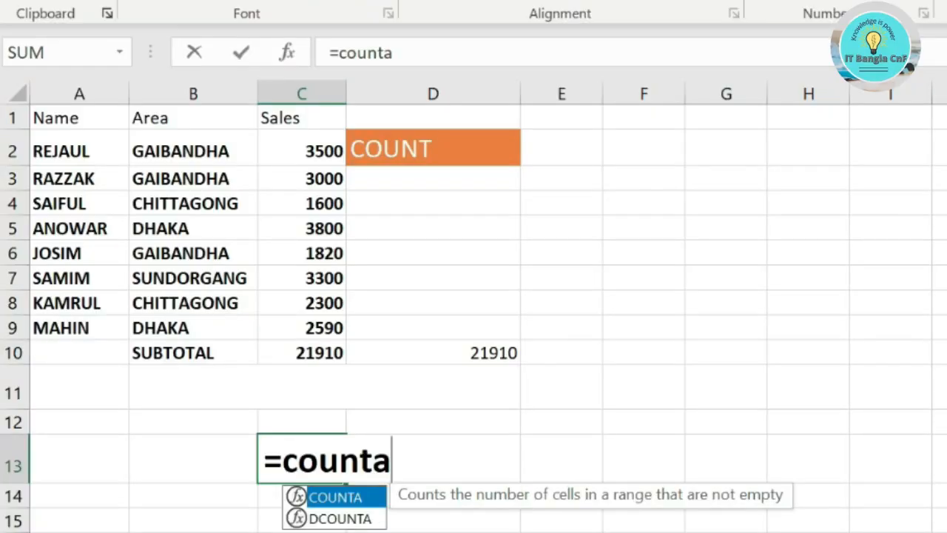
type("(")
left_click_drag(193, 151, 301, 353)
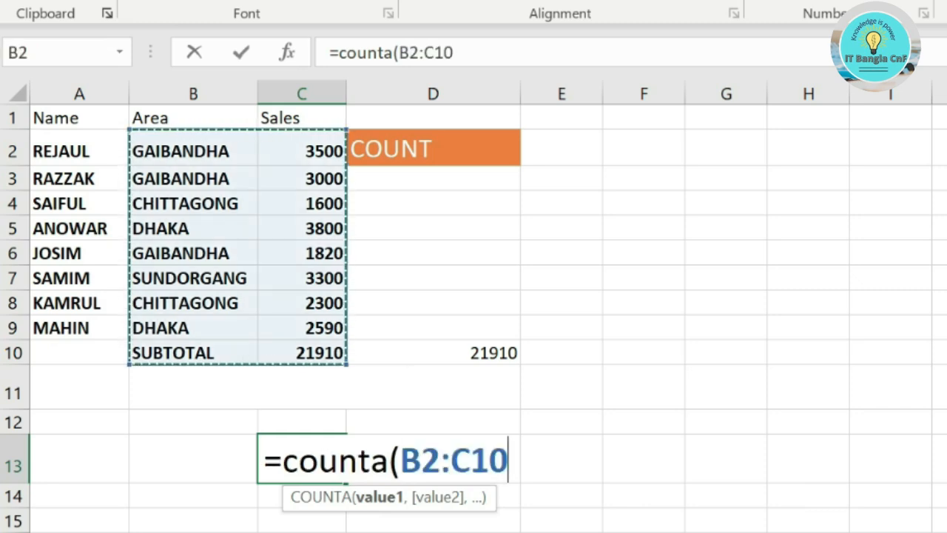
type(")")
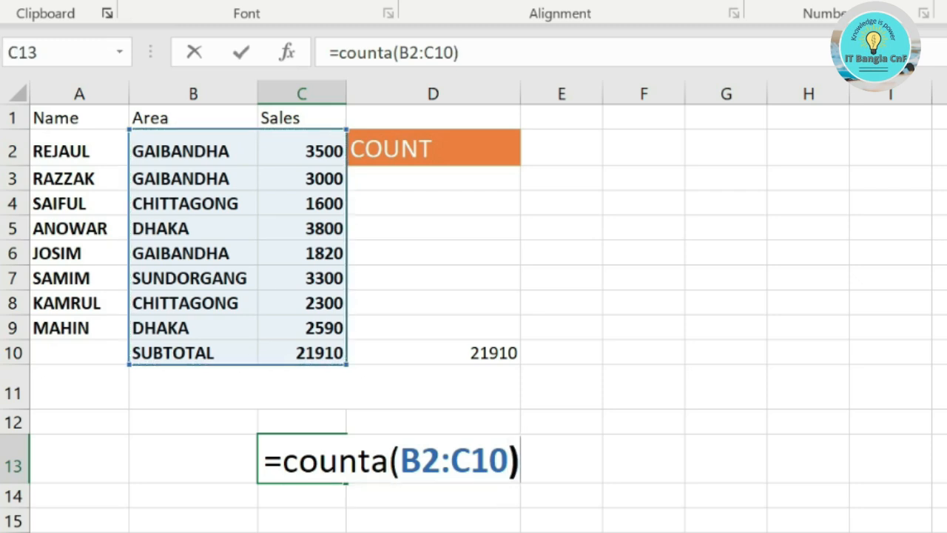
key("Return")
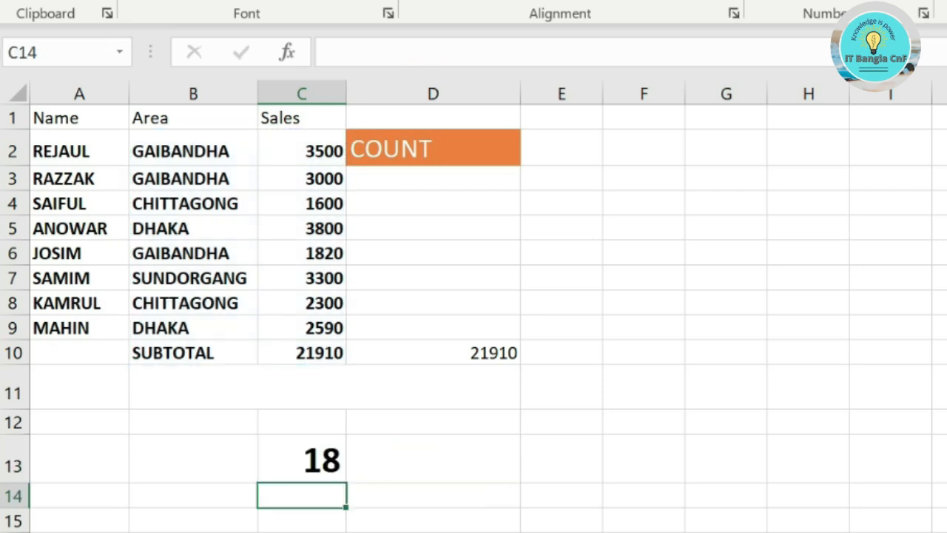
left_click(193, 150)
left_click(302, 151)
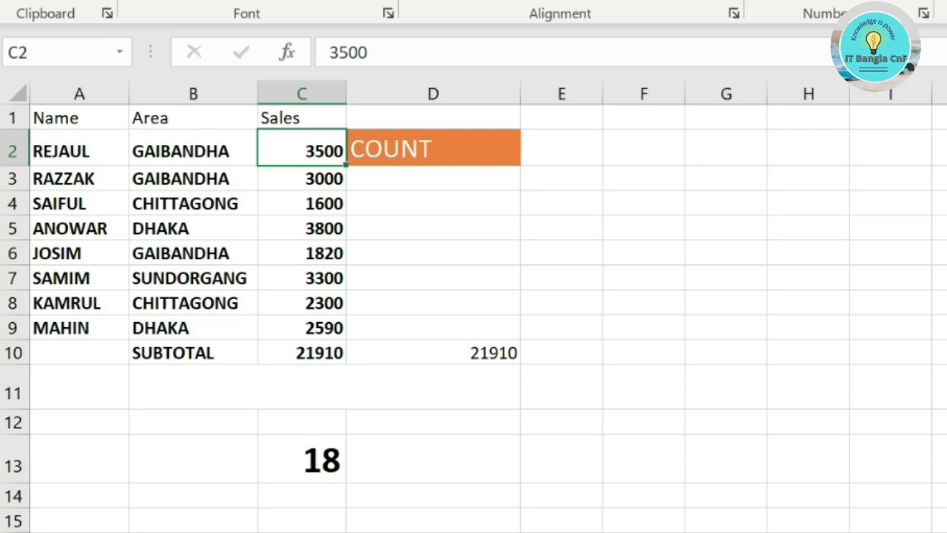
- Fill column F with sample entries: t in F2, 2 in F4, 3 in F6, r in F8 and f in F9
left_click(644, 202)
left_click(643, 150)
type("t")
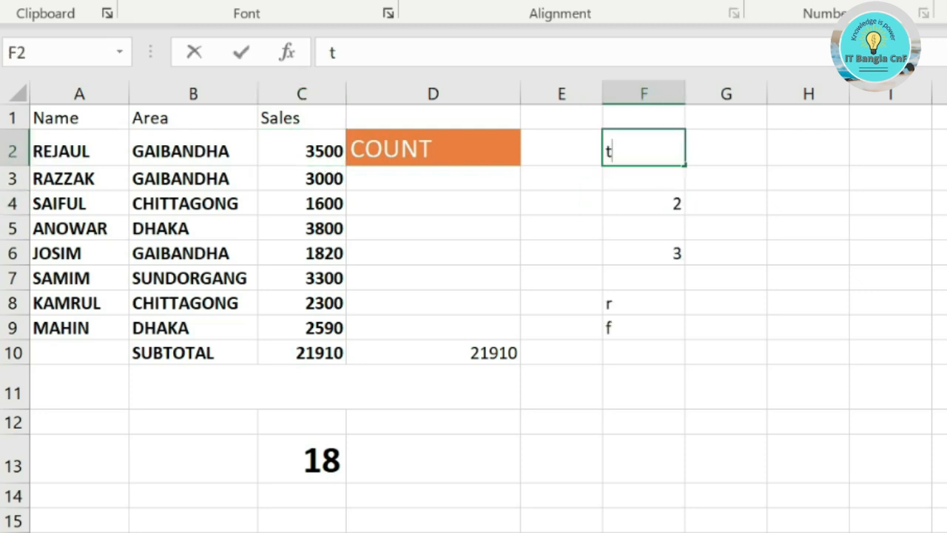
left_click(644, 328)
left_click(643, 303)
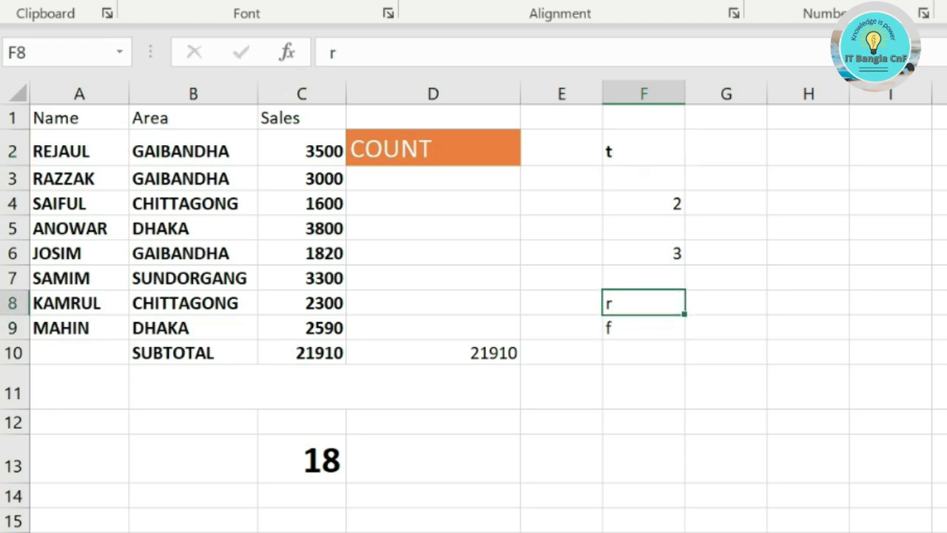
key("Up")
key("Up")
key("Up")
key("Up")
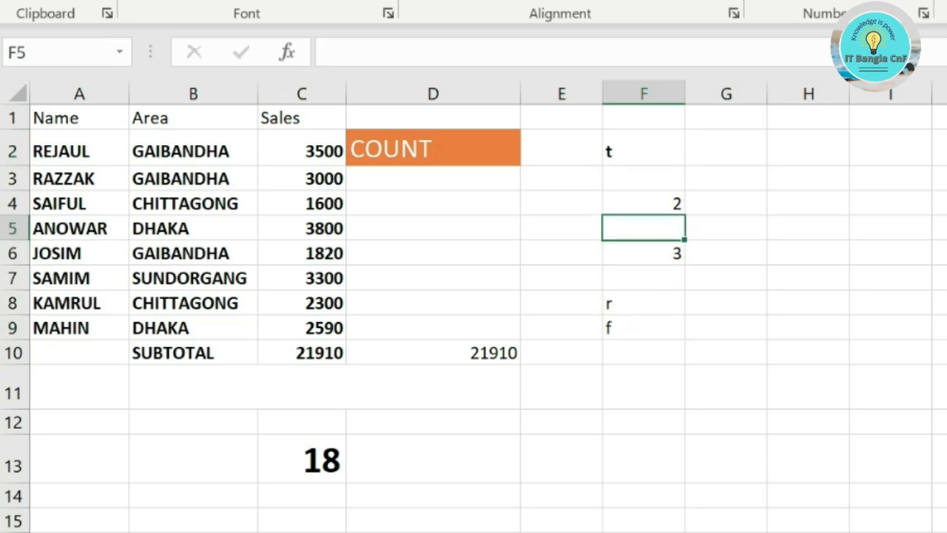
key("Up")
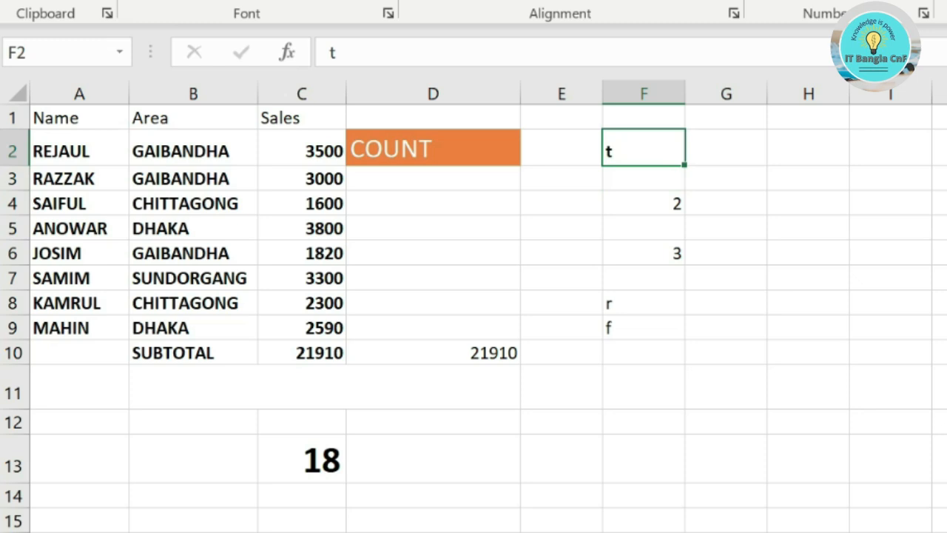
- Count the non-empty sample cells in column F by entering =counta(F2:F9) in cell F10
left_click(643, 352)
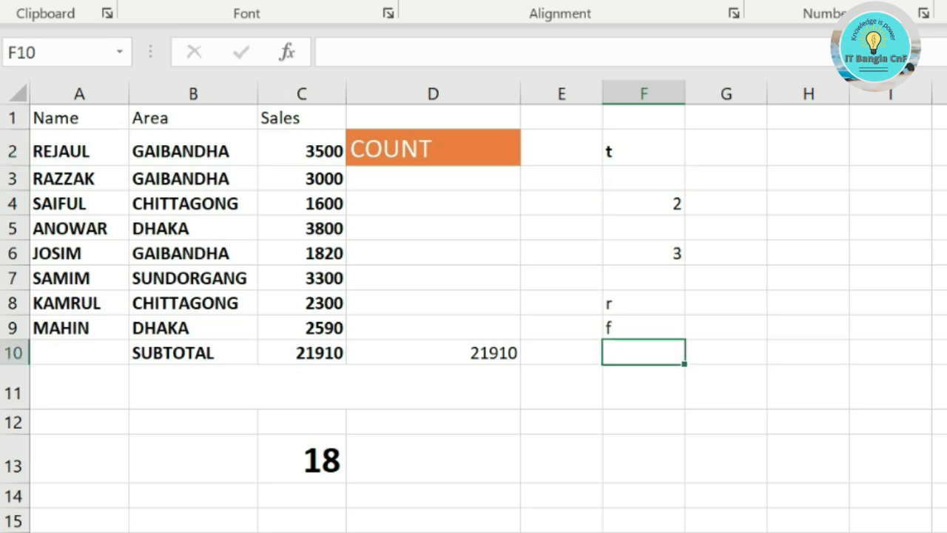
type("=counta")
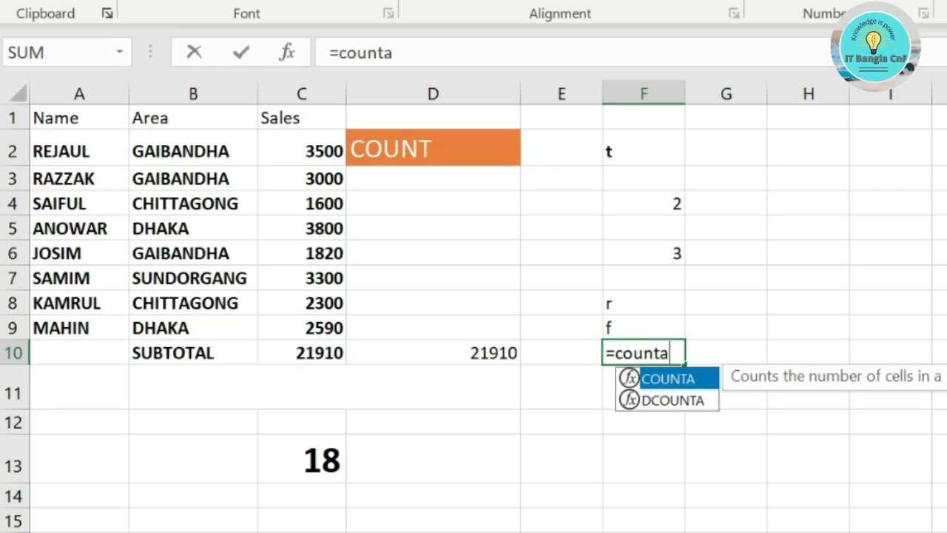
type("(")
left_click_drag(643, 151, 682, 334)
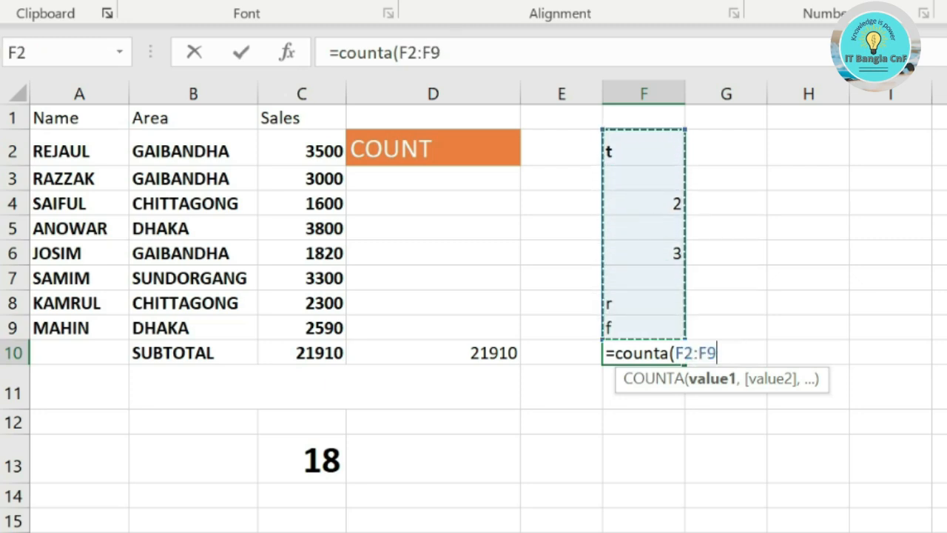
type(")")
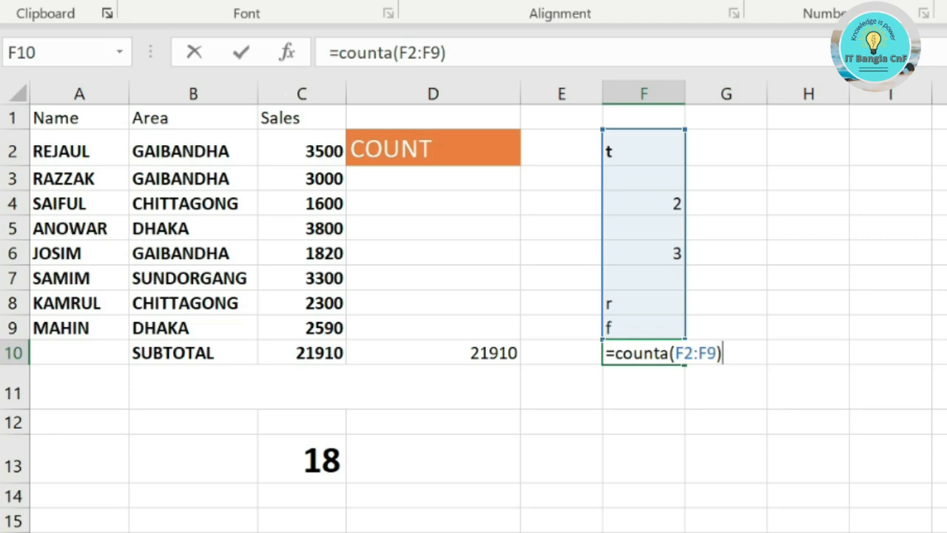
key("Return")
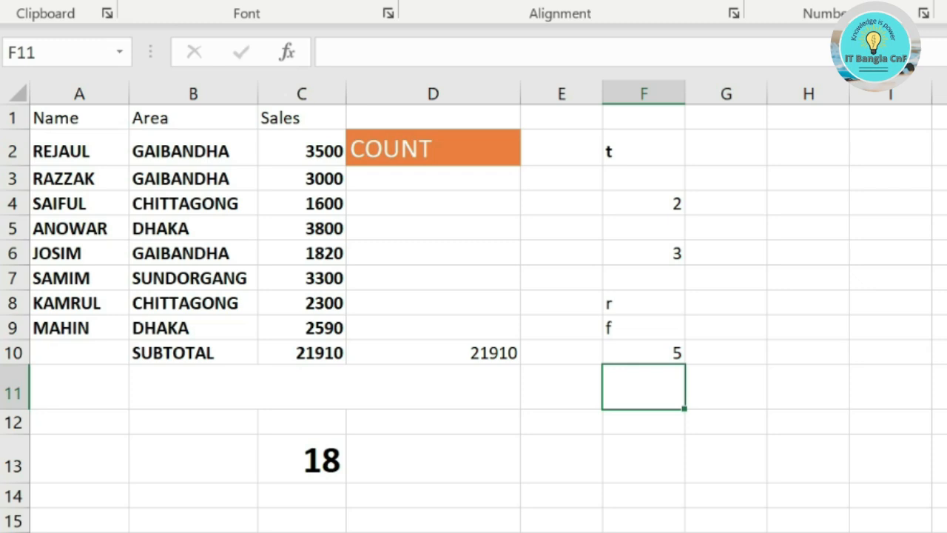
- Go through the filled cells in F2:F9 to check them against the COUNTA formula in F10
left_click(643, 148)
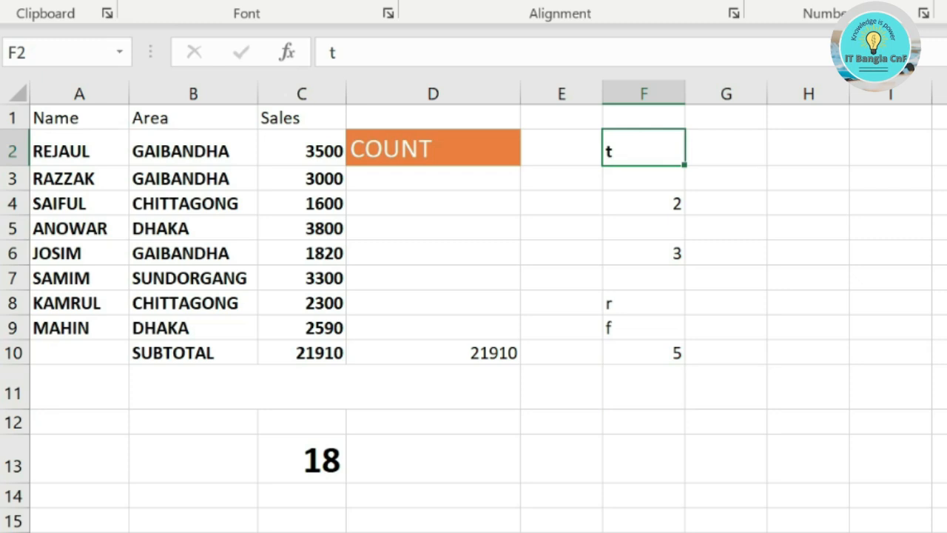
left_click(643, 253)
left_click(643, 304)
left_click(643, 328)
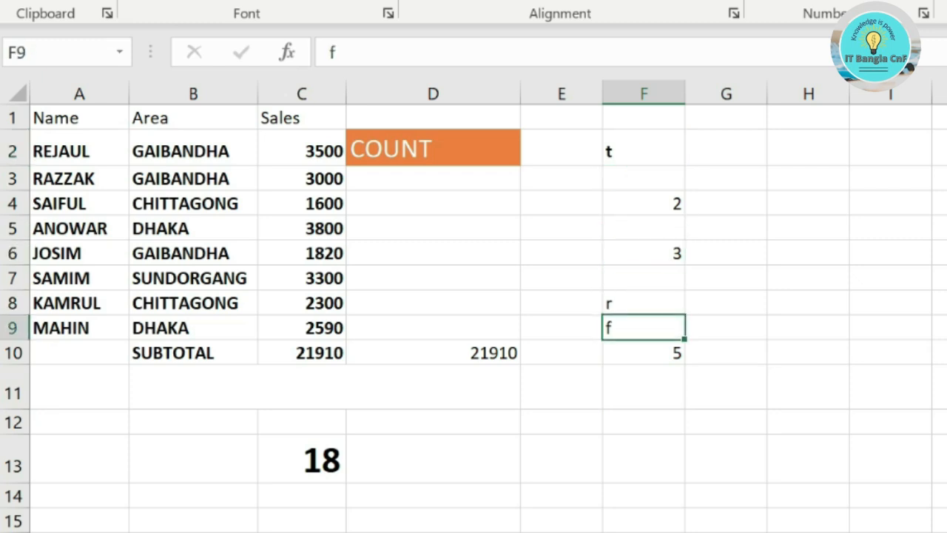
left_click(643, 353)
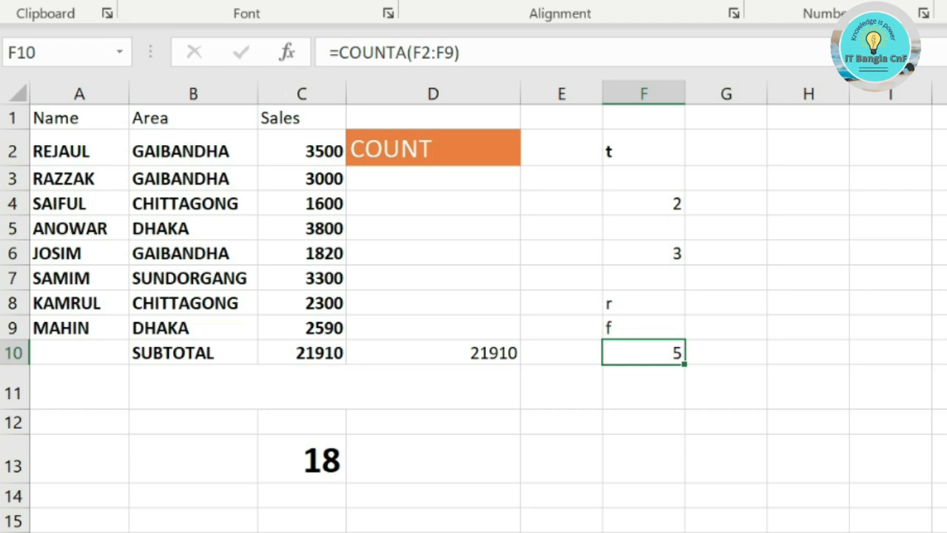
left_click_drag(643, 151, 643, 327)
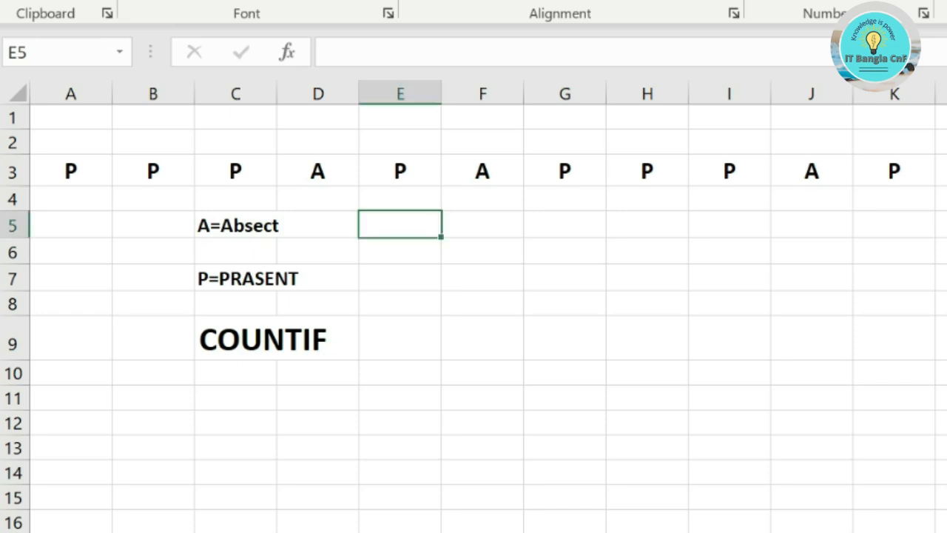
- Count the P entries in row 3 by entering =countif(A3:K3,"p") in cell E5, and make that cell bold with a larger font
type("=")
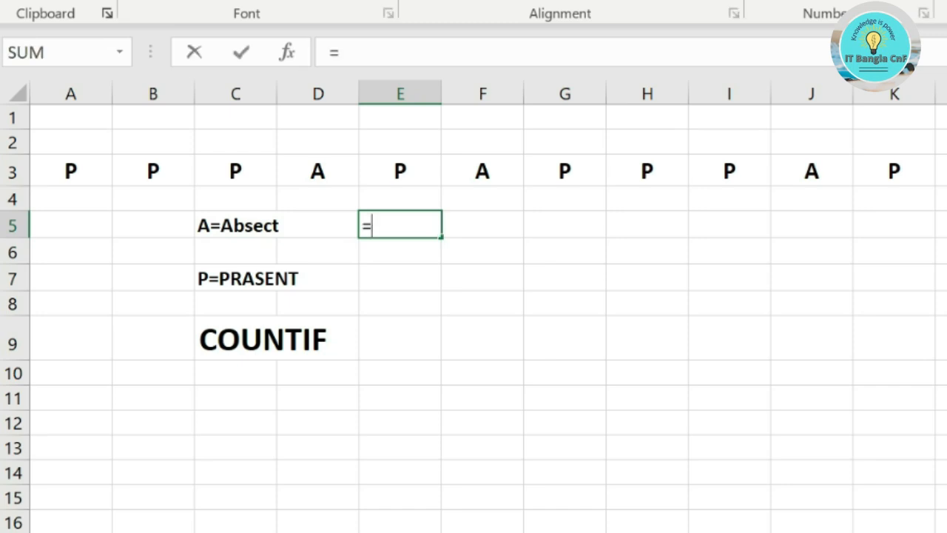
type("countif")
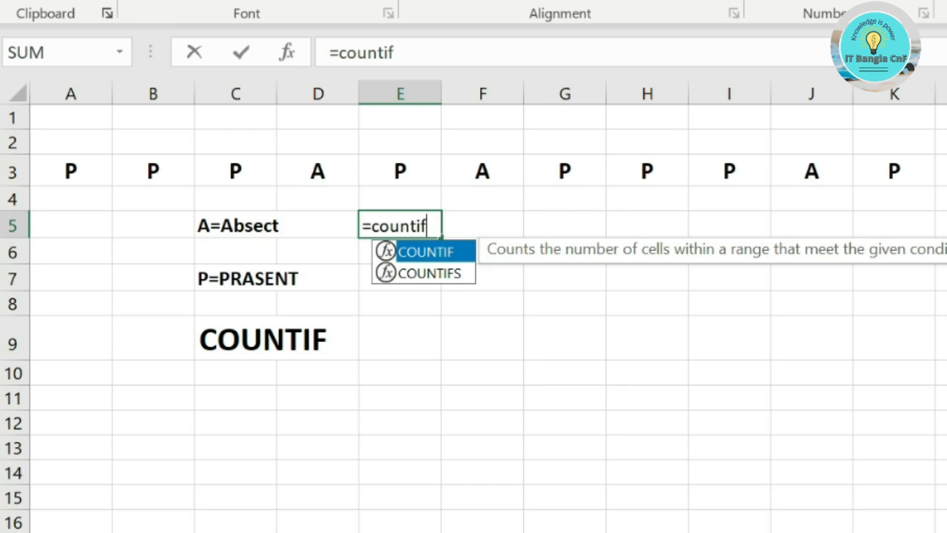
type("(")
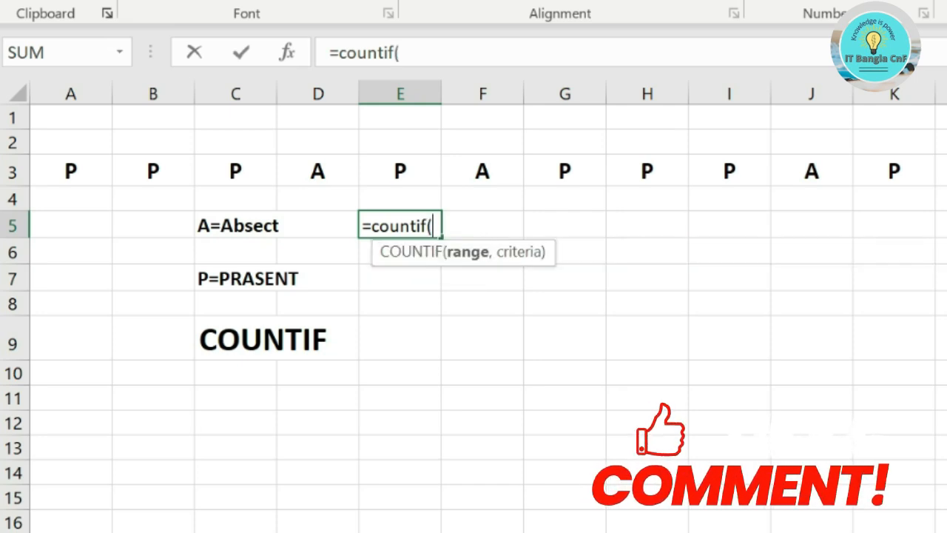
left_click_drag(70, 171, 894, 170)
type(",")
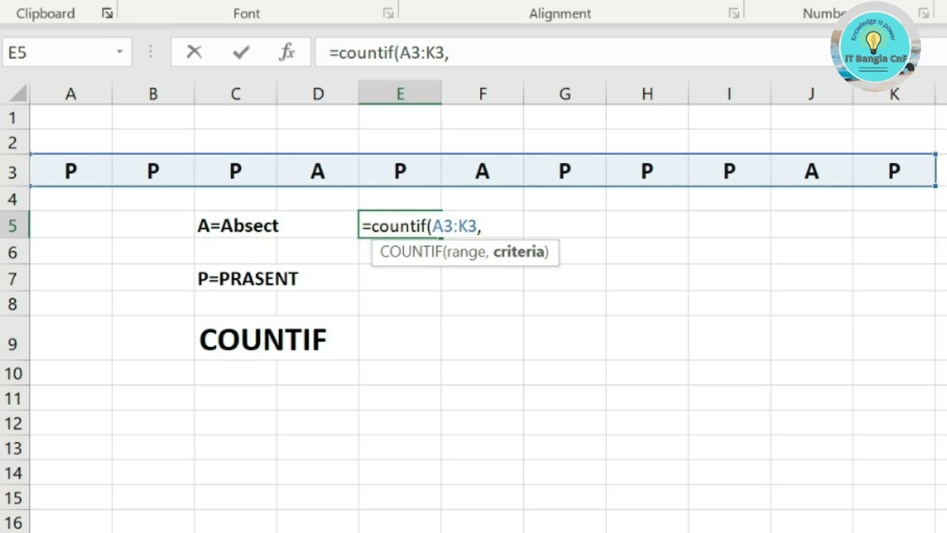
type("\"p\")")
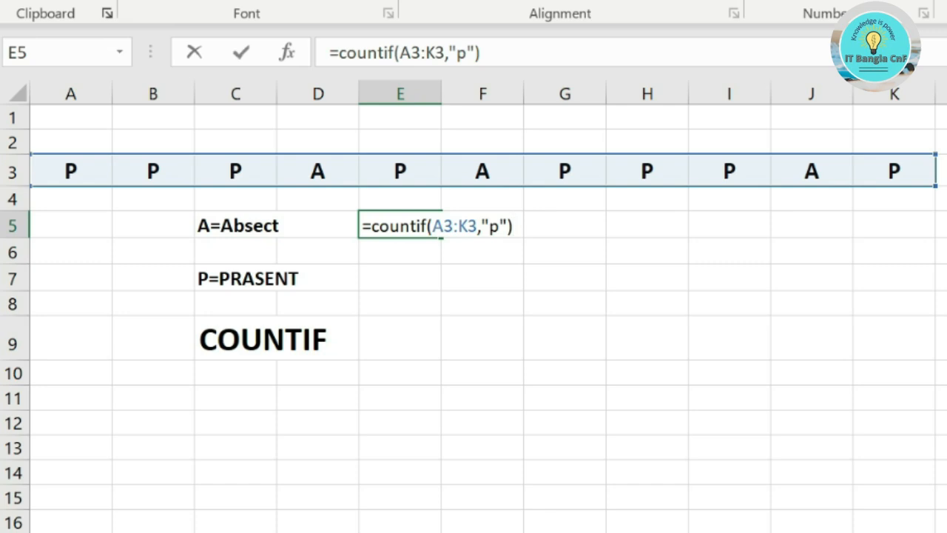
key("Return")
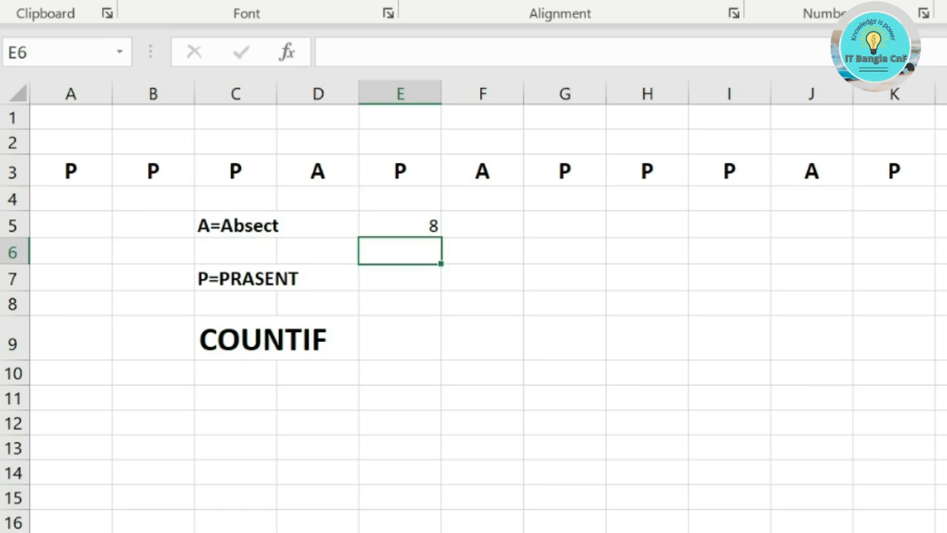
left_click(399, 225)
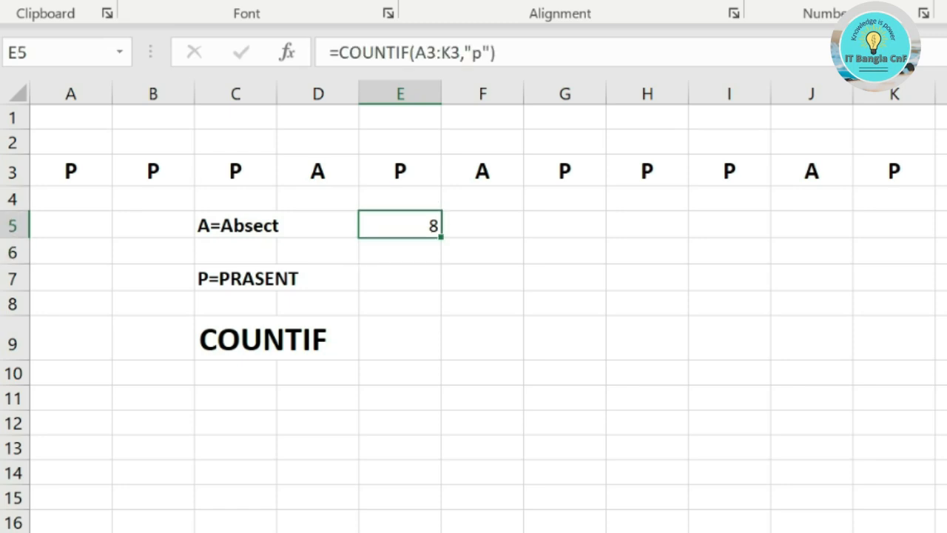
left_click(482, 287)
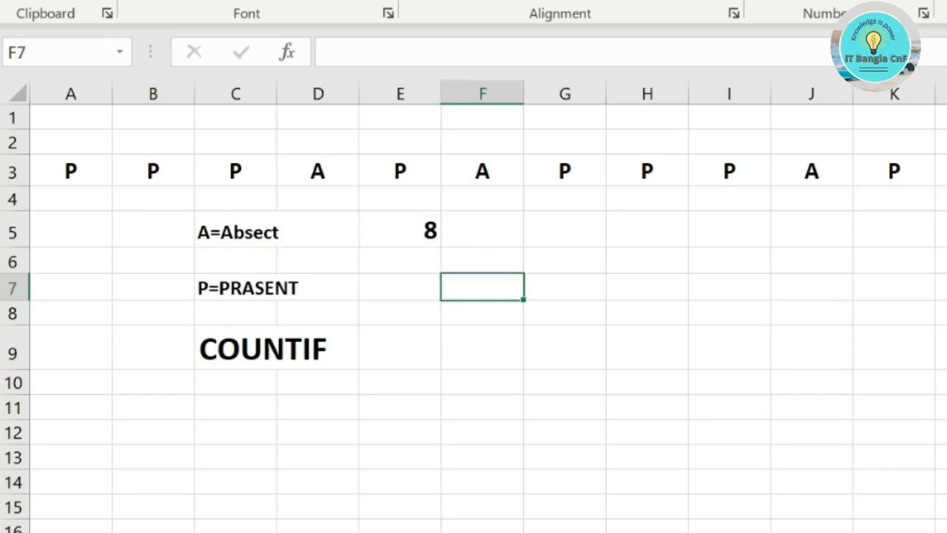
- Delete the misplaced formula from cell E5, and try the plain value 8 in cell E7 before erasing it
left_click(400, 230)
key("Delete")
left_click(399, 287)
type("8")
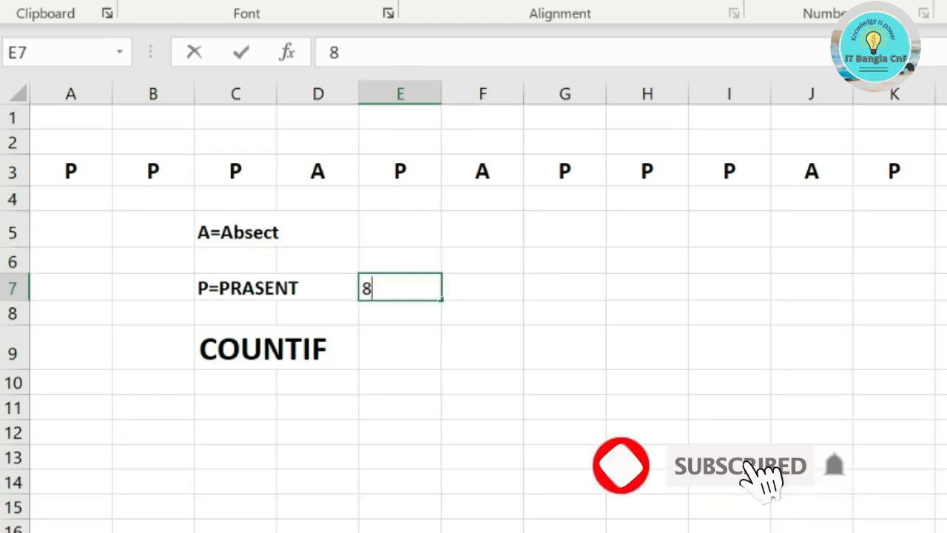
double_click(368, 287)
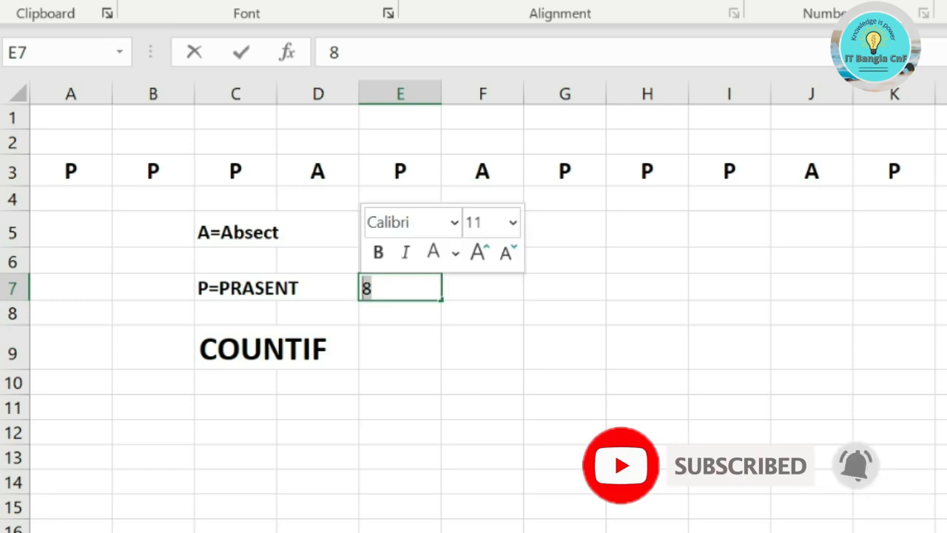
key("BackSpace")
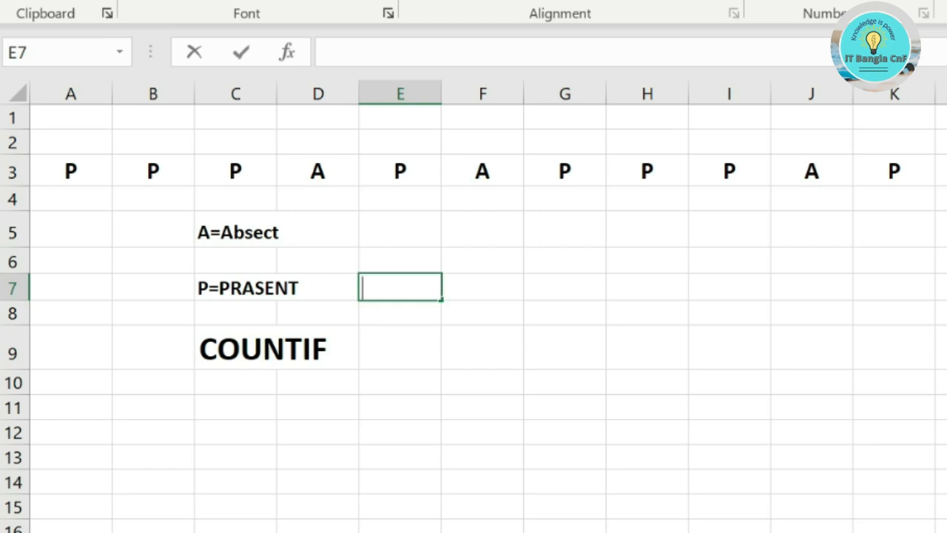
- Count the present days by entering =countif(A3:K3,"p") in cell E7, beside the P=PRASENT label
type("=")
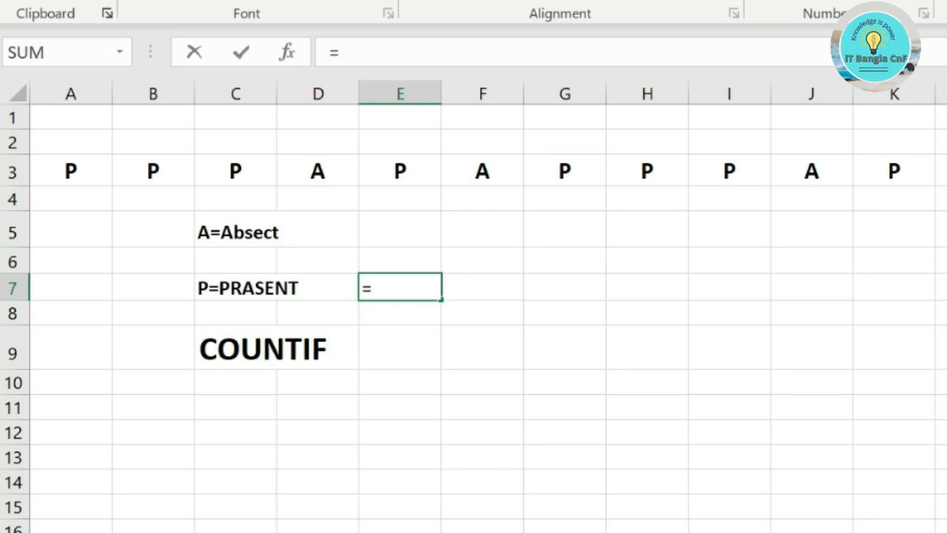
type("countif(")
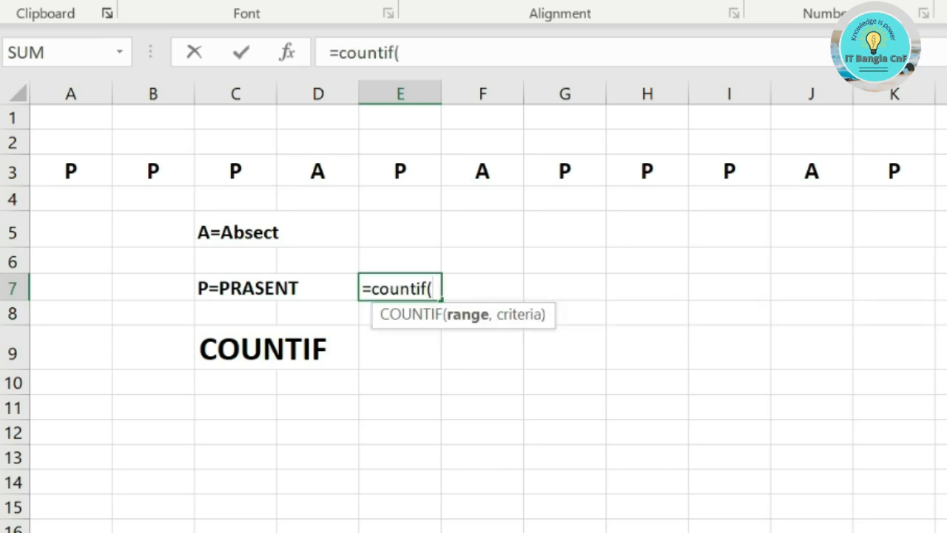
left_click_drag(70, 170, 895, 178)
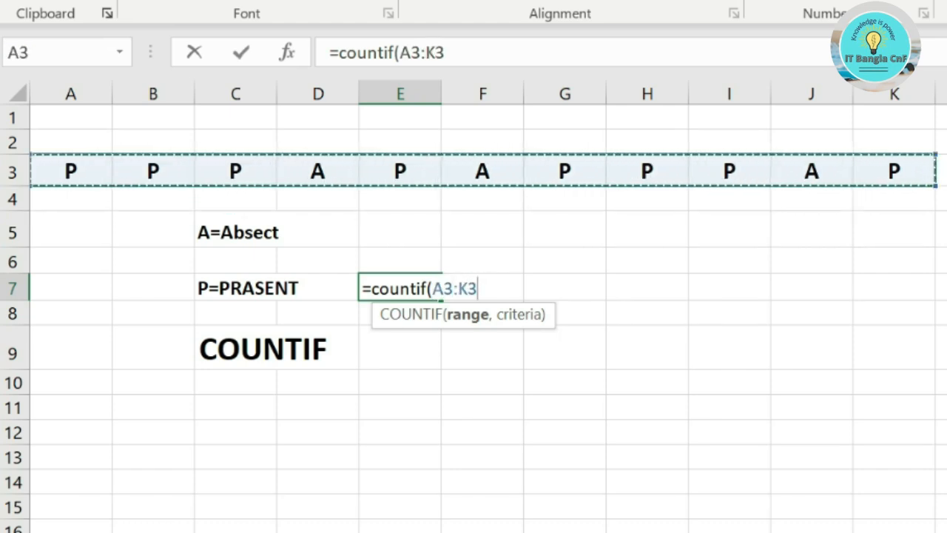
type(",")
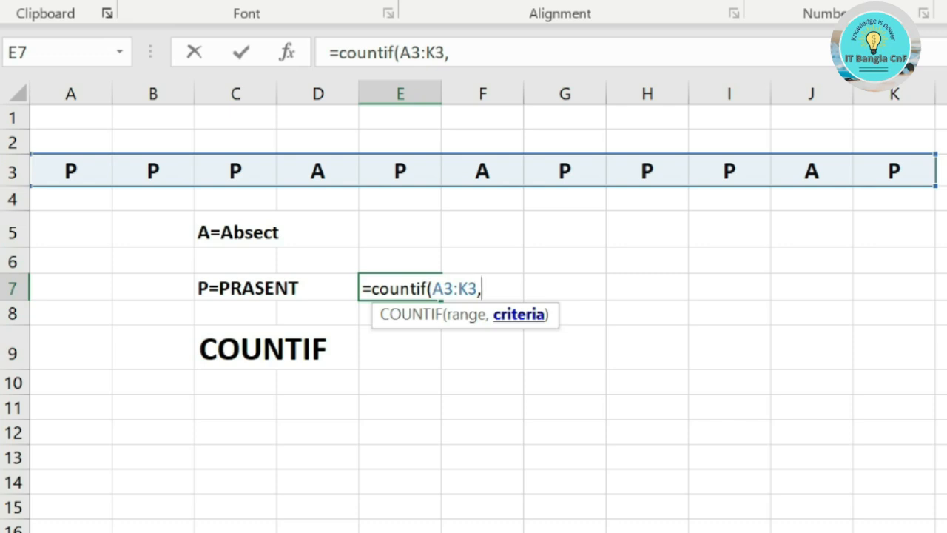
type("\"p\"")
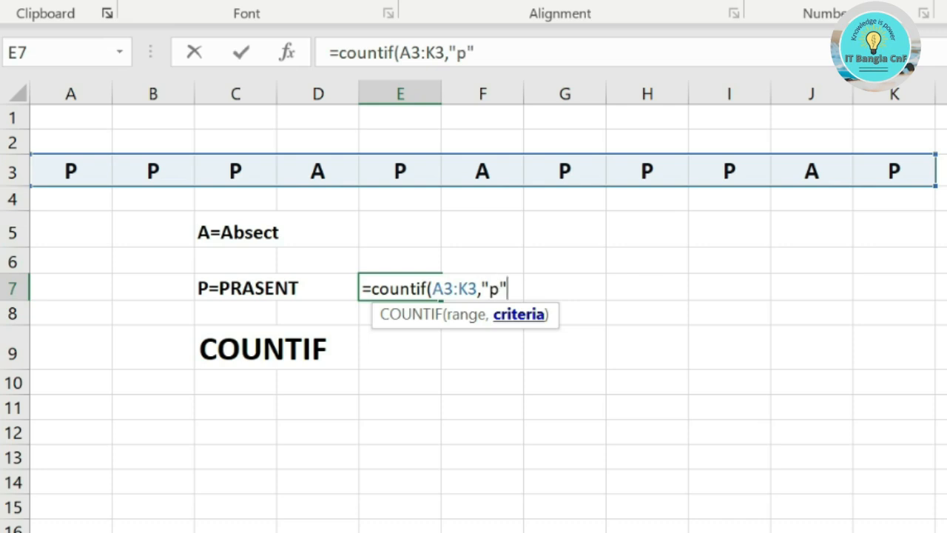
type(")")
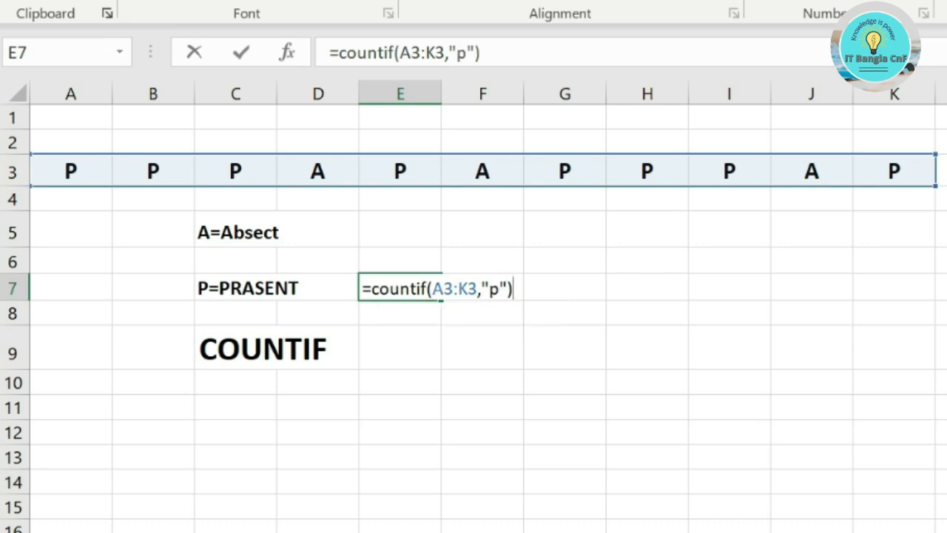
key("Return")
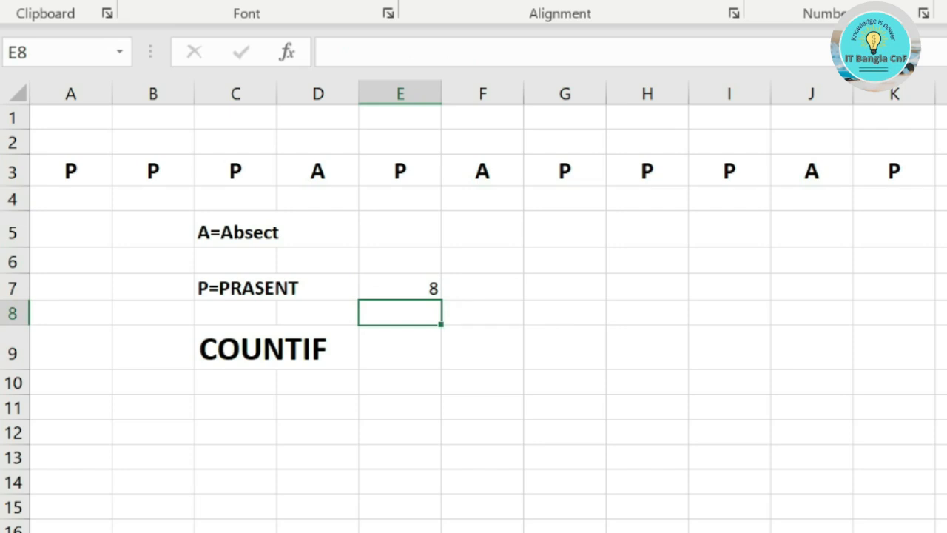
- Make the present count in cell E7 bold and increase its font size
left_click(400, 288)
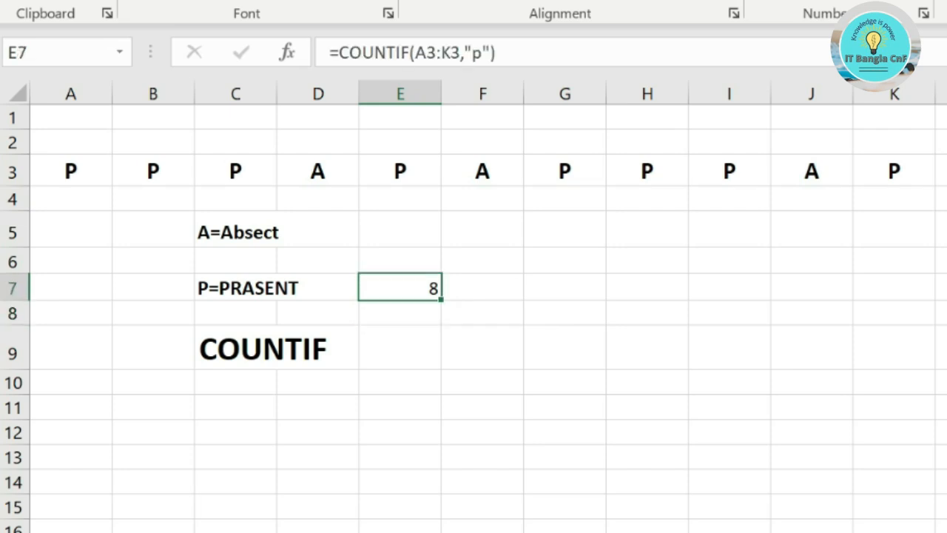
key("ctrl+b")
key("ctrl+shift+period")
- Count the absent days by entering =countif(A3:K3,"A") in cell E5, beside the A=Absect label
left_click(401, 229)
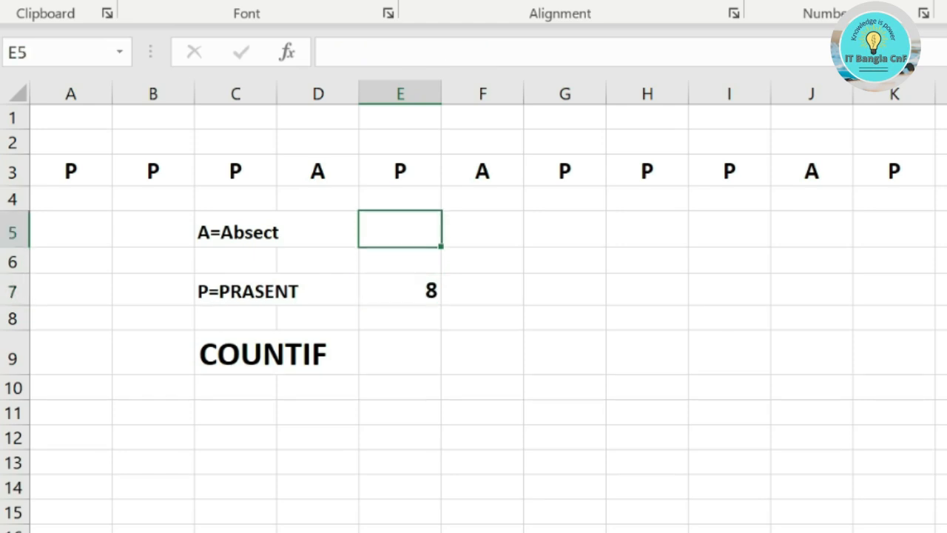
type("=")
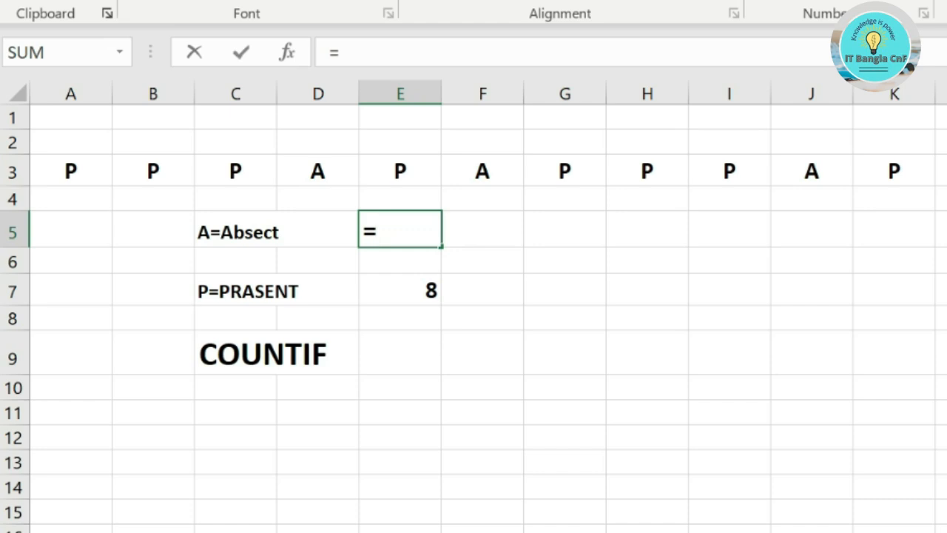
type("countif(")
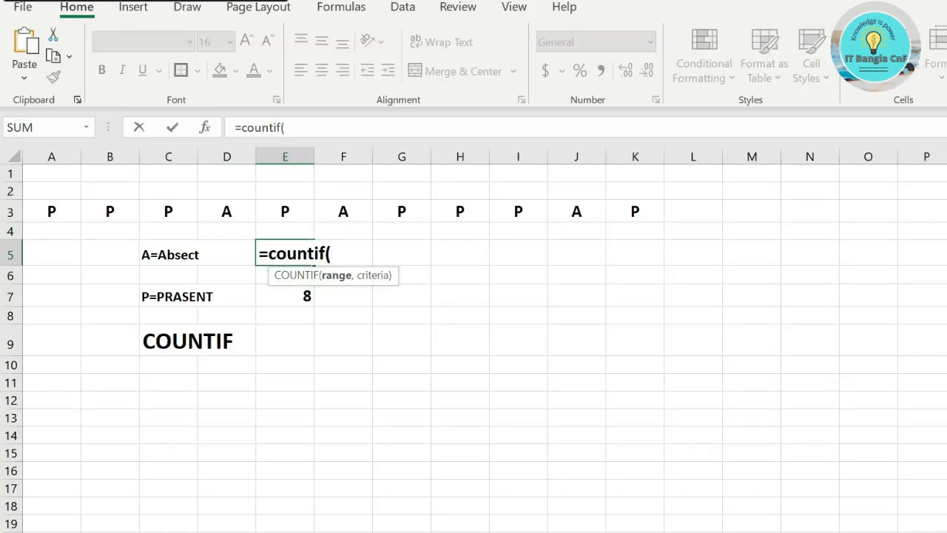
left_click_drag(71, 172, 891, 171)
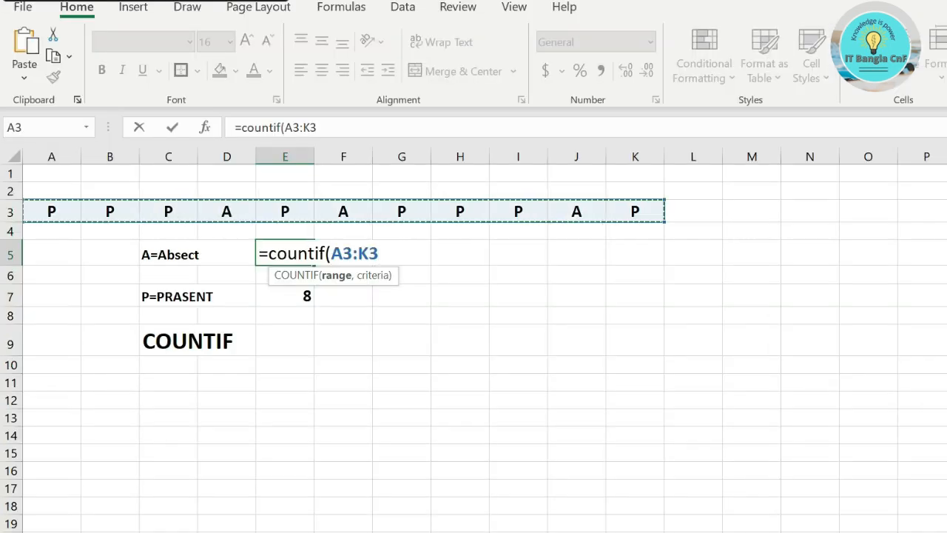
type(",")
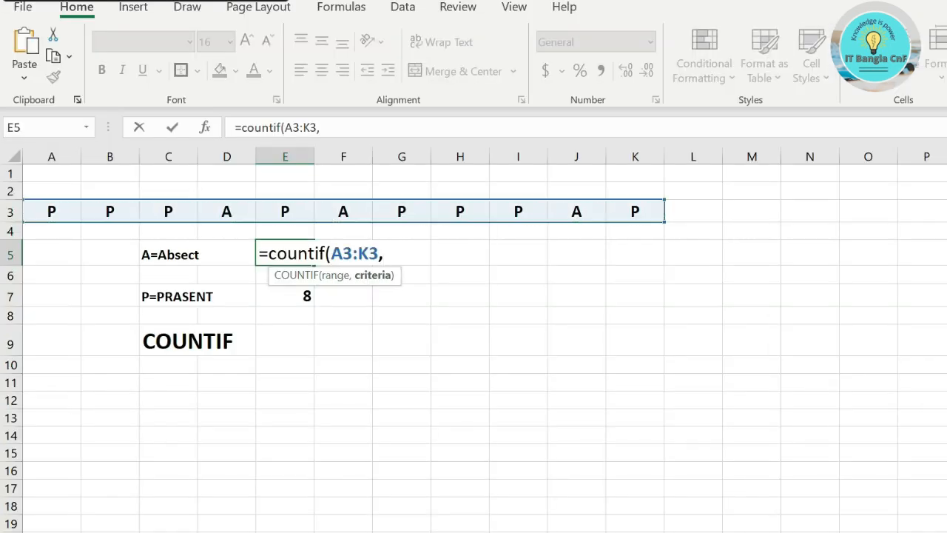
type("\"A\")")
key("Return")
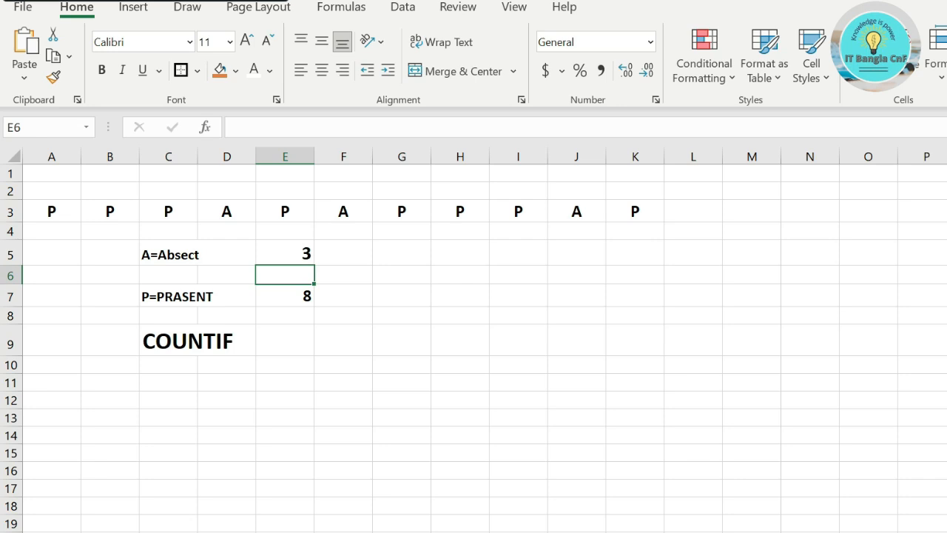
left_click(576, 211)
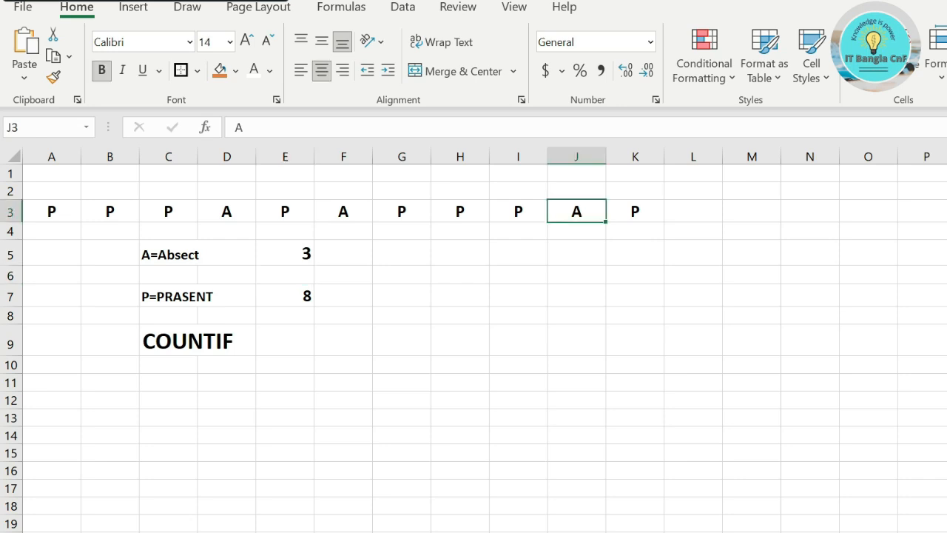
scroll(474, 347, "down", 1)
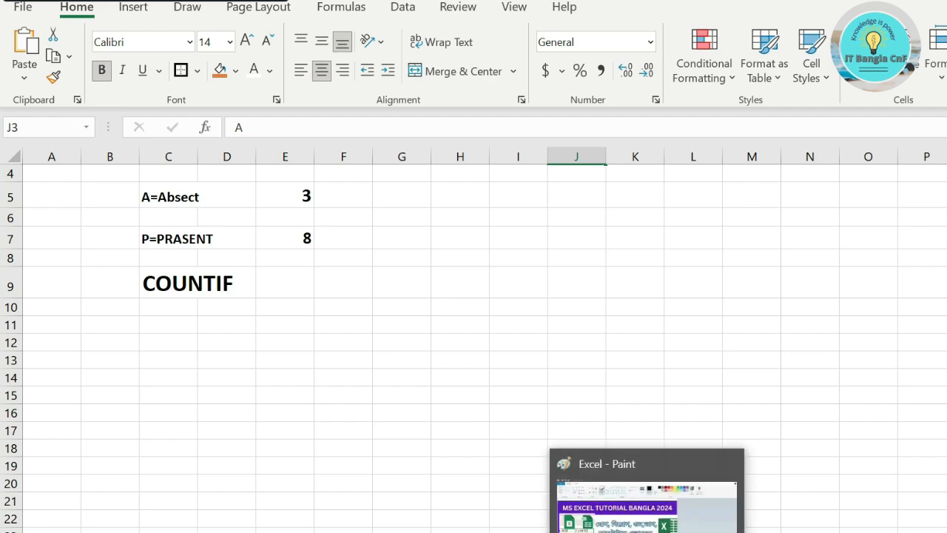
left_click(647, 507)
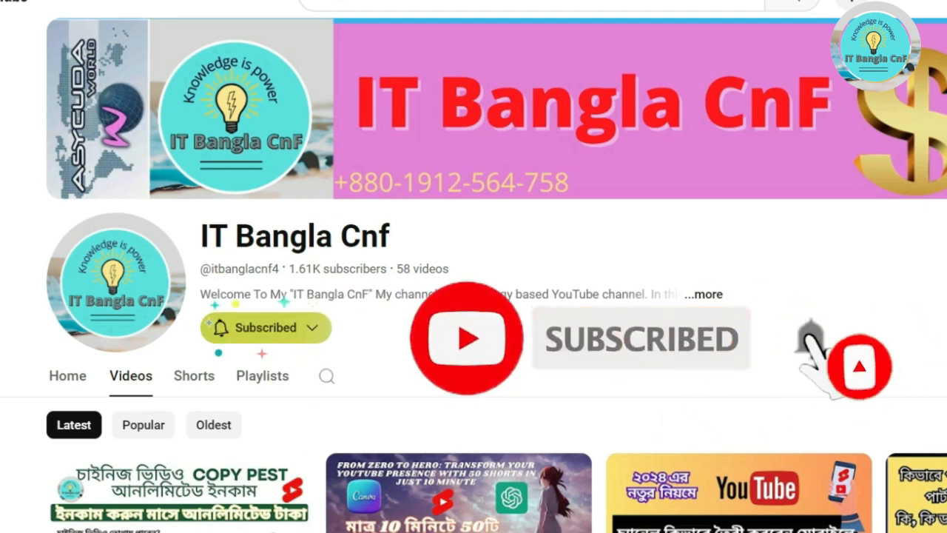
- Set the notifications for the subscribed IT Bangla Cnf YouTube channel to All
left_click(267, 328)
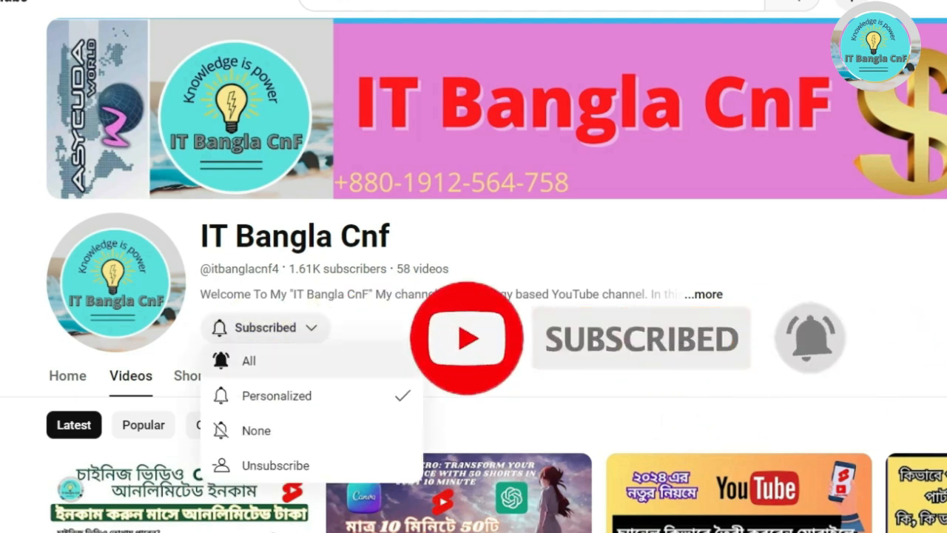
left_click(255, 362)
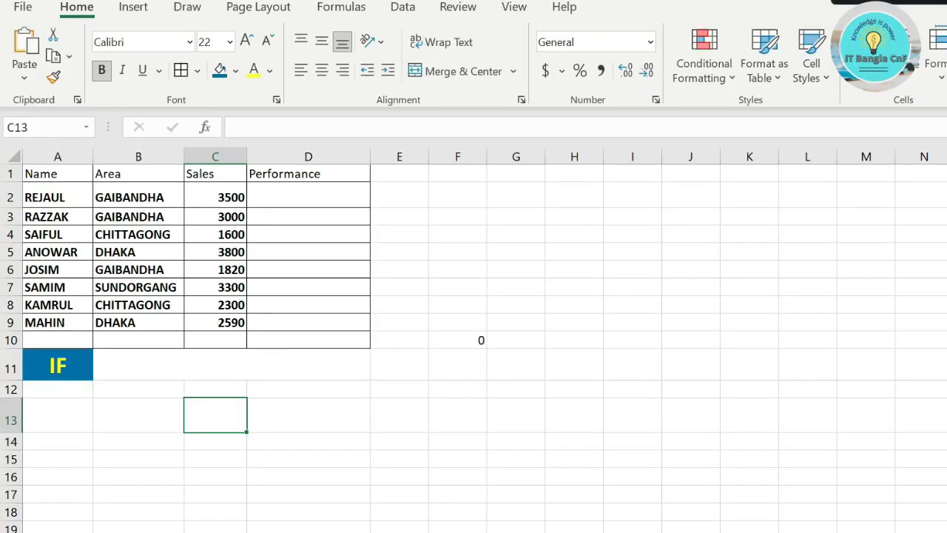
- Start an IF formula in cell D2 of the Performance column, with C2<2000 as its logical test
left_click(58, 366)
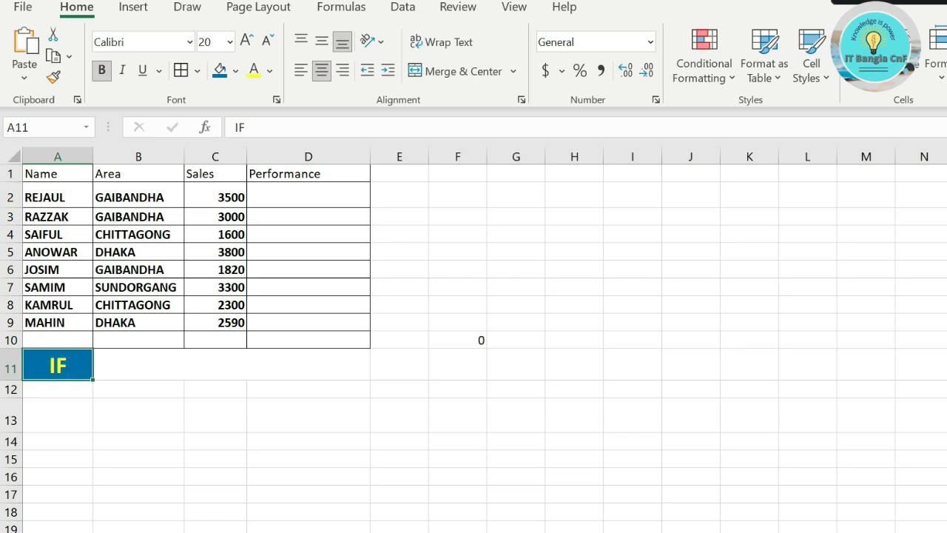
left_click(308, 195)
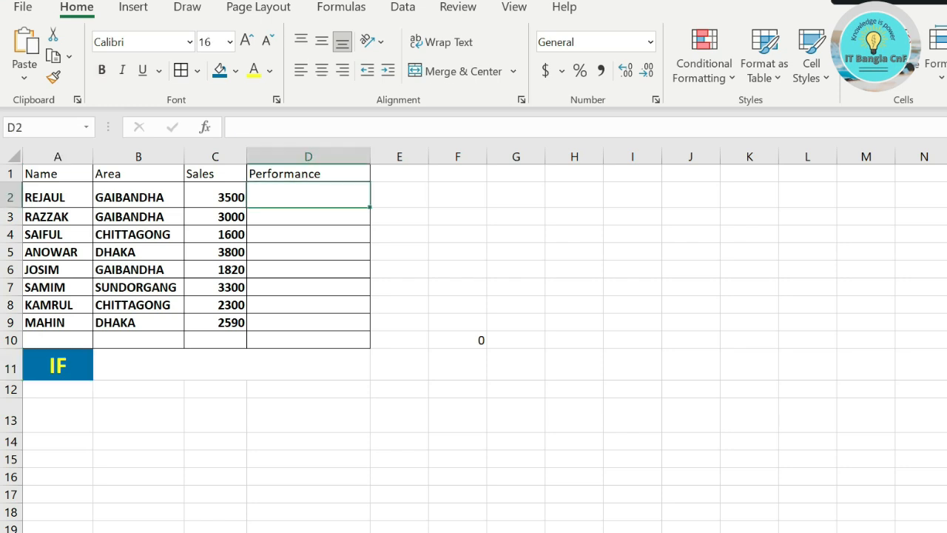
type("=D")
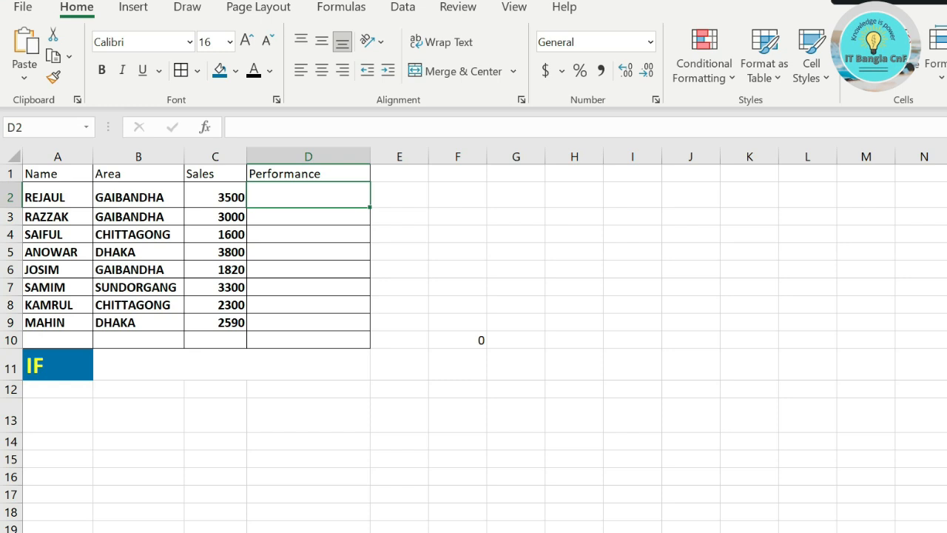
type("=if")
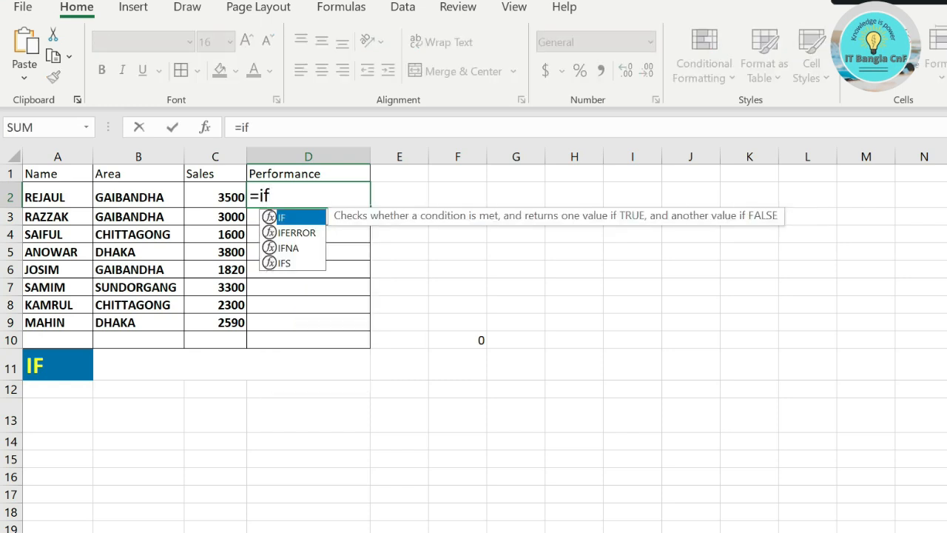
type("(")
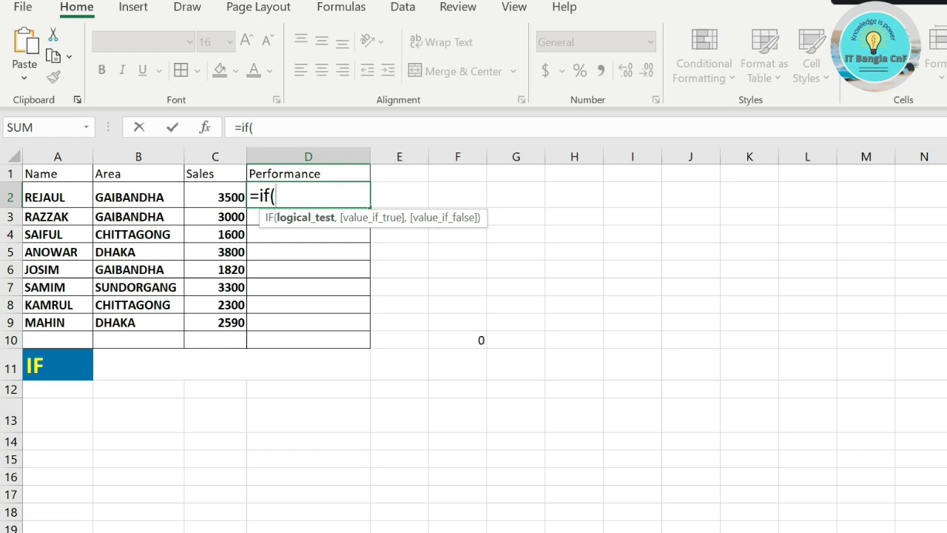
key("Left")
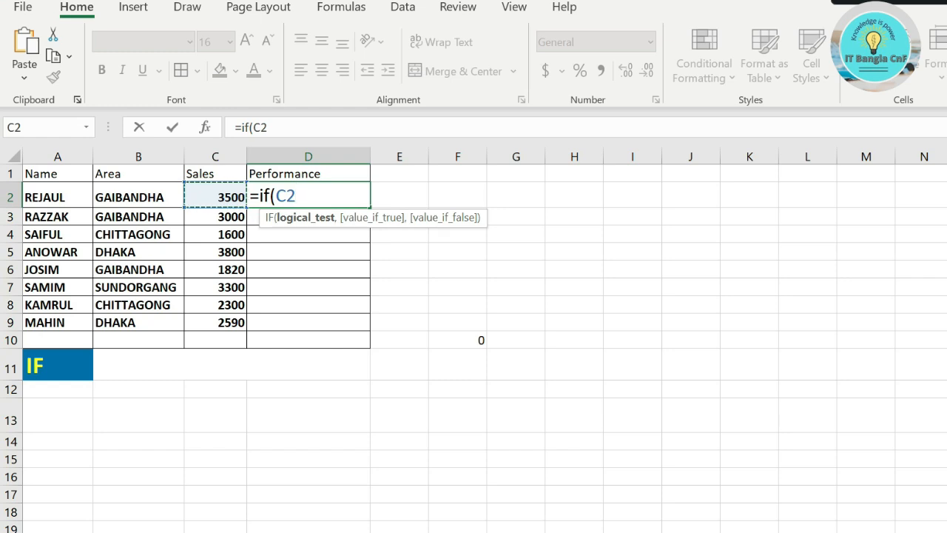
type("<2000")
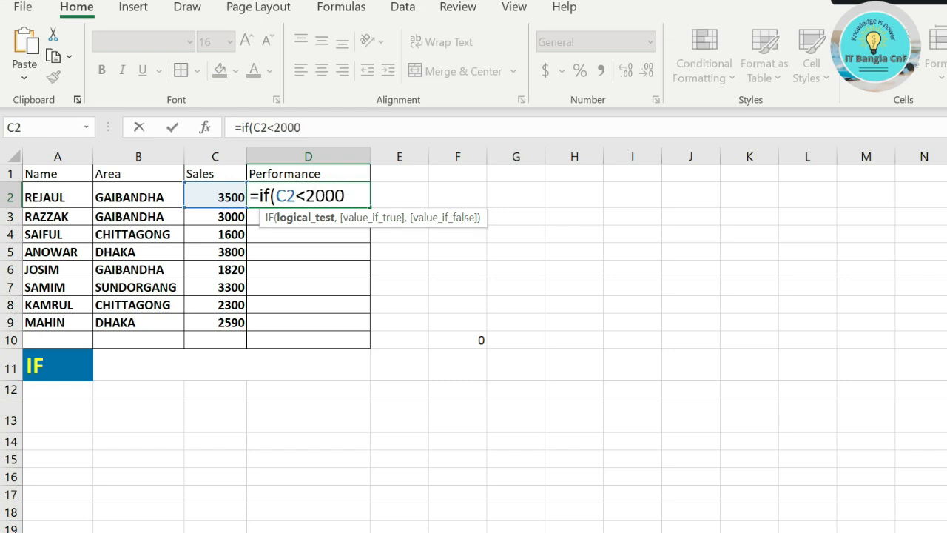
- Complete the IF formula in D2 with "bad" as the true value and "good" as the false value
type(",bad")
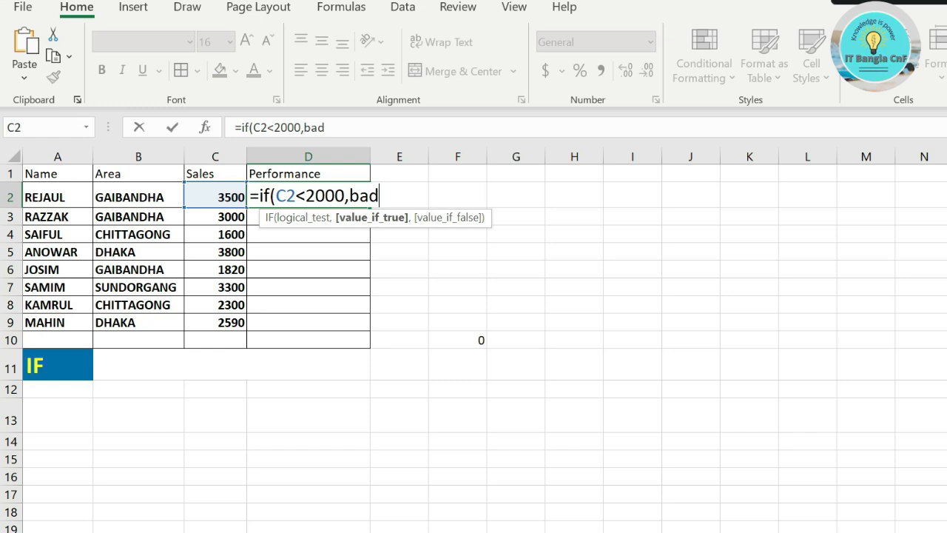
type("\"")
key("BackSpace")
key("BackSpace")
key("BackSpace")
key("BackSpace")
type("C")
key("BackSpace")
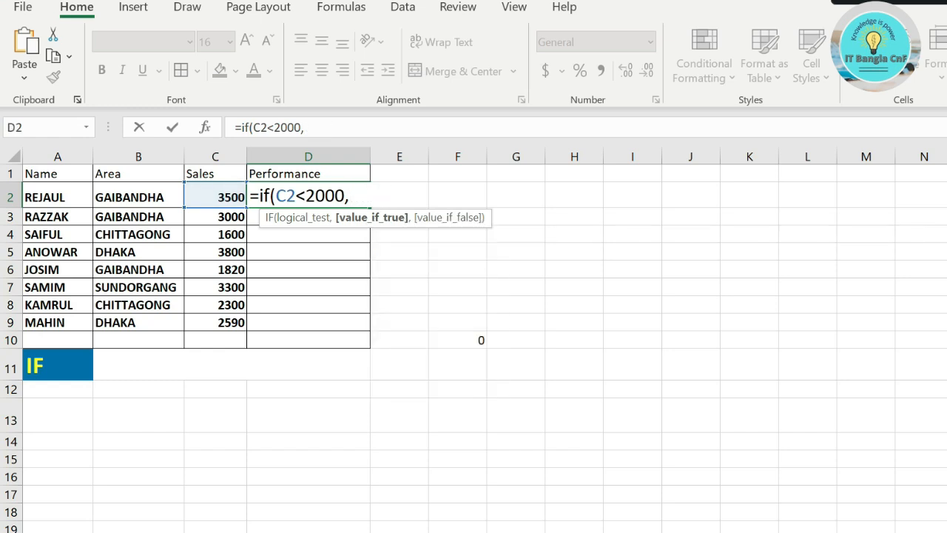
type("\"bad\",\"good\")")
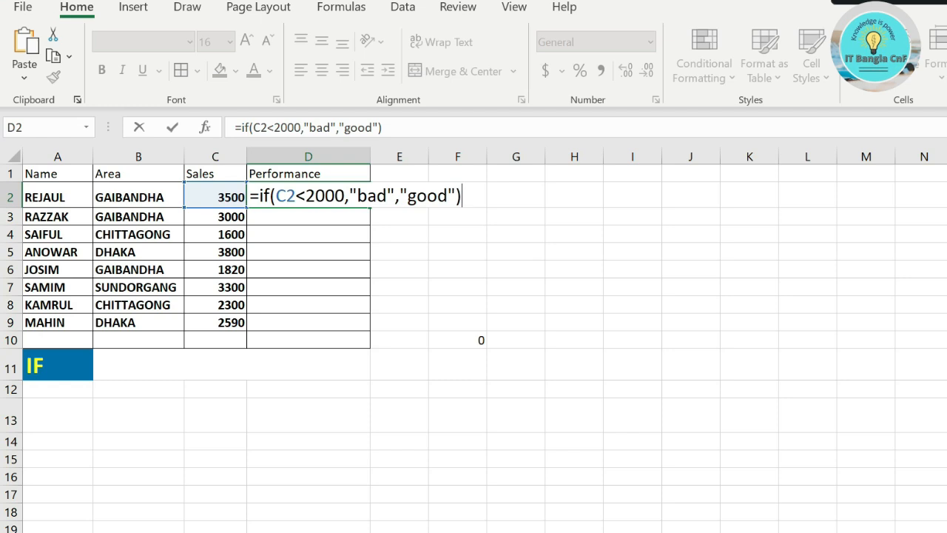
key("Return")
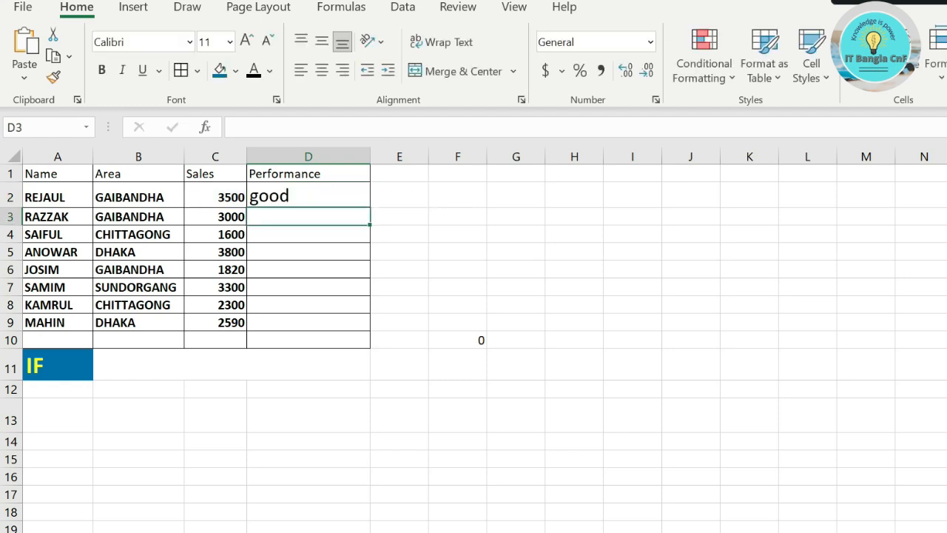
- Fill the IF formula from D2 down the Performance column through D9
left_click(309, 195)
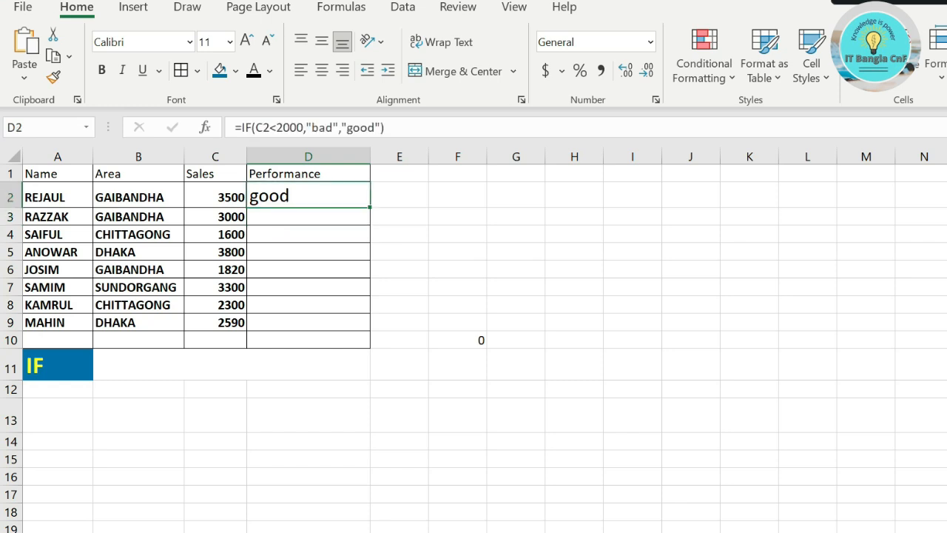
key("shift+Down")
key("shift+Down")
key("shift+Down")
key("shift+Down")
key("shift+Down")
key("shift+Down")
key("shift+Down")
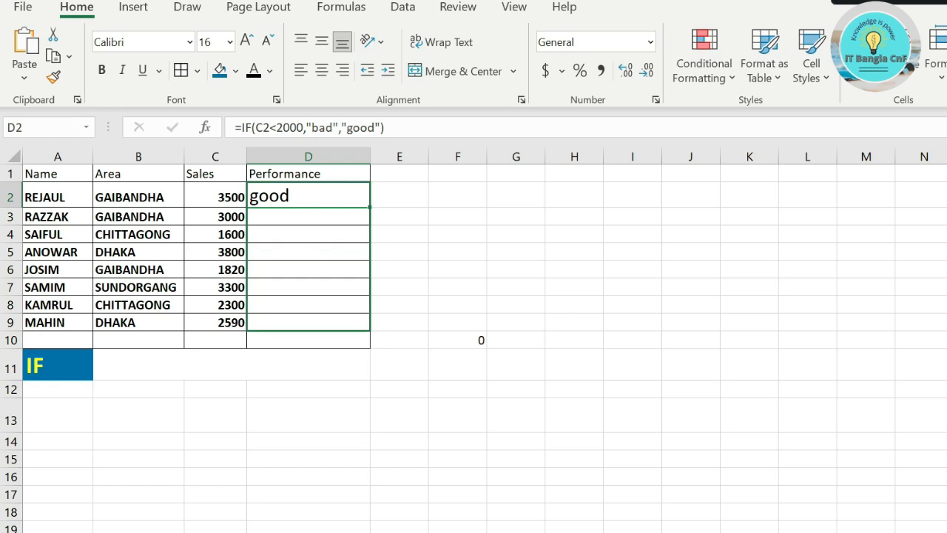
key("ctrl+d")
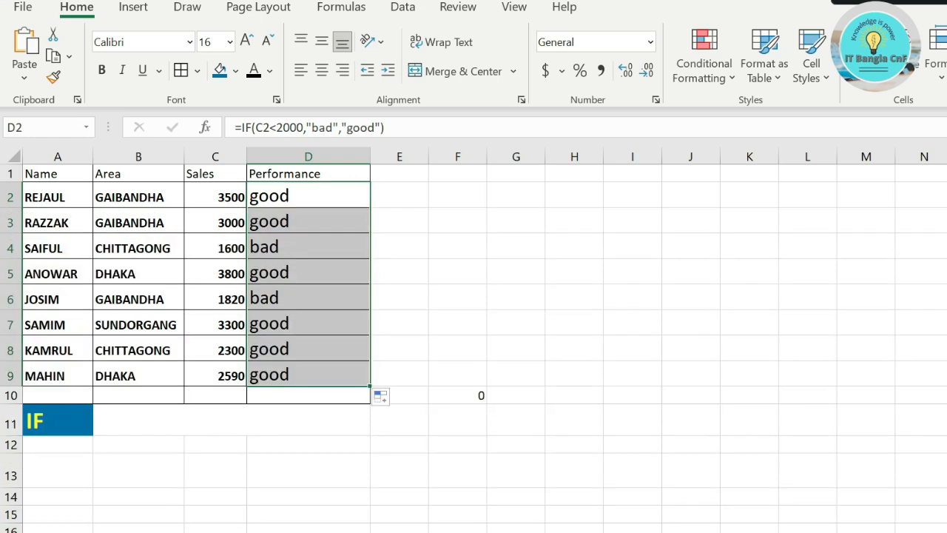
- Make the Performance ratings in D2:D9 bold and centre them horizontally
left_click(216, 248)
left_click(349, 246)
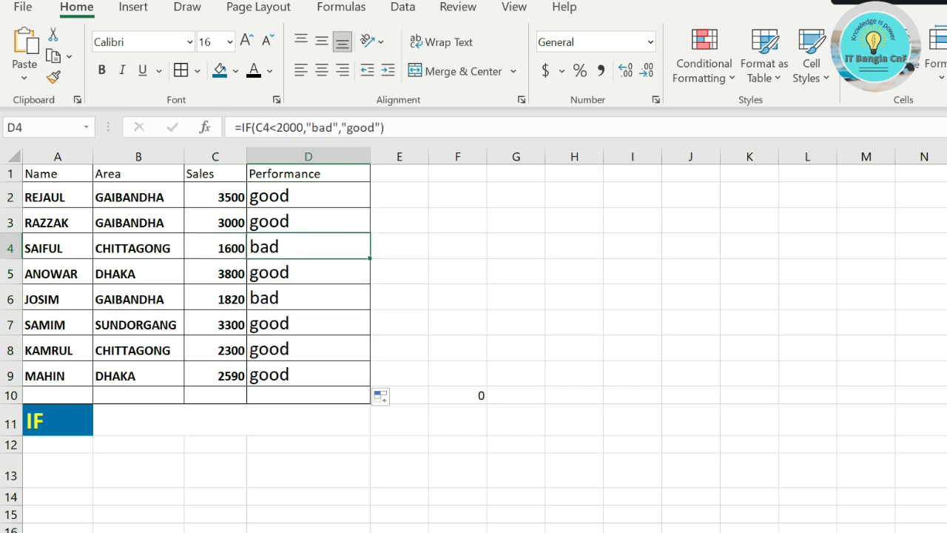
left_click(215, 299)
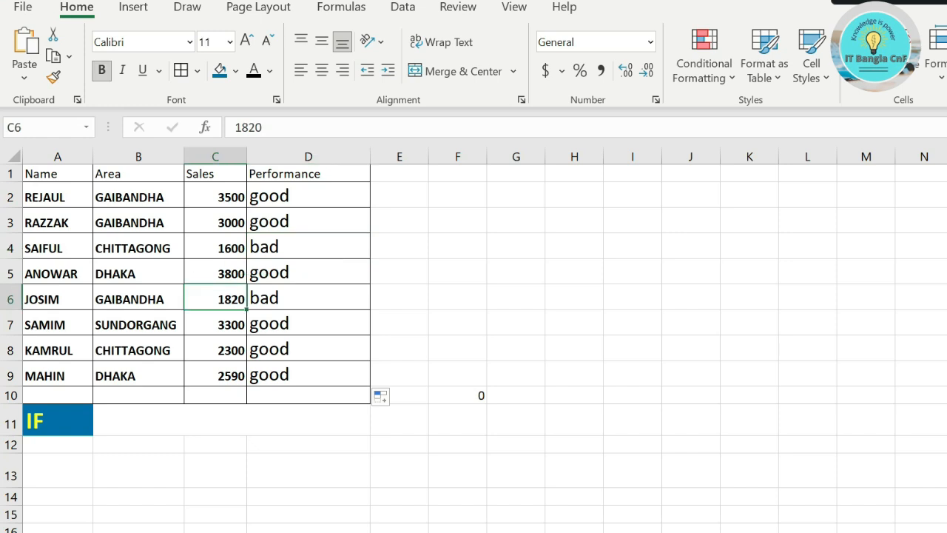
left_click(318, 298)
left_click_drag(318, 195, 318, 375)
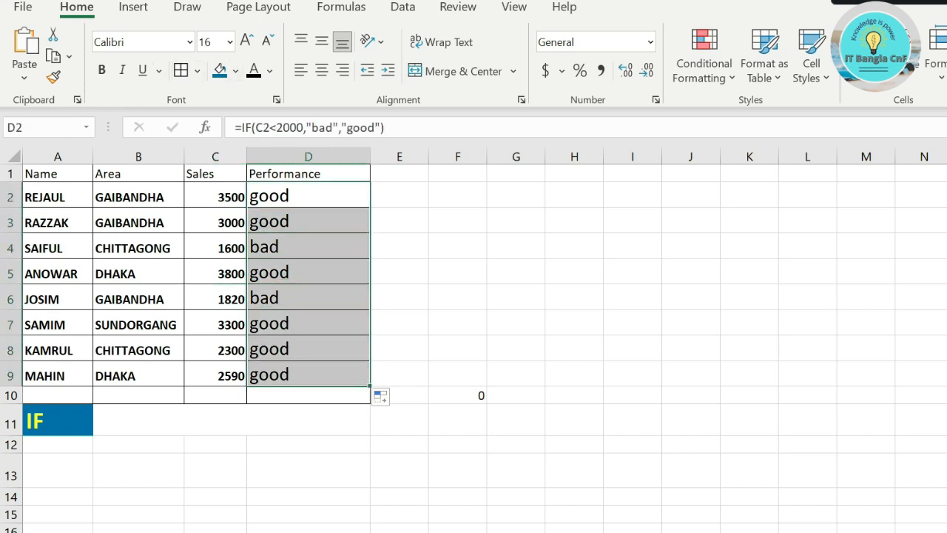
left_click(101, 70)
left_click(322, 69)
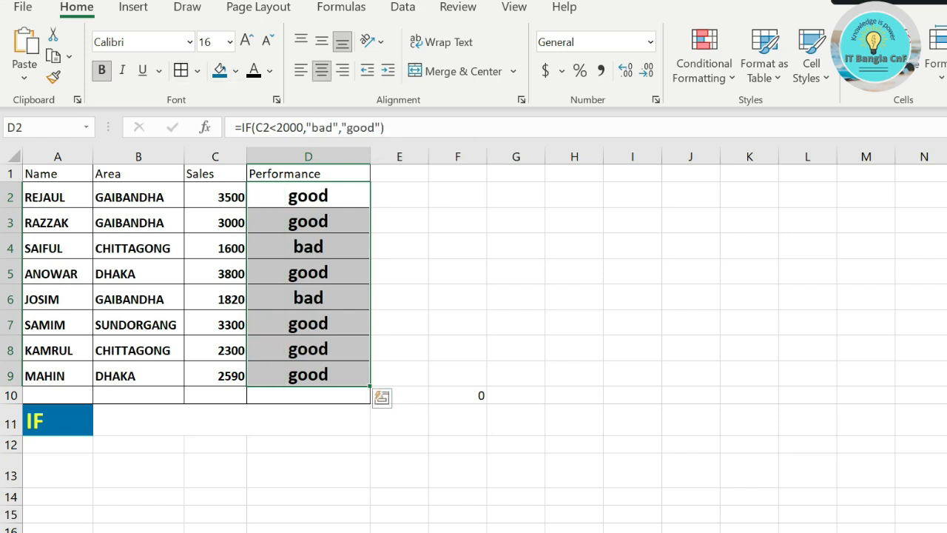
left_click(308, 247)
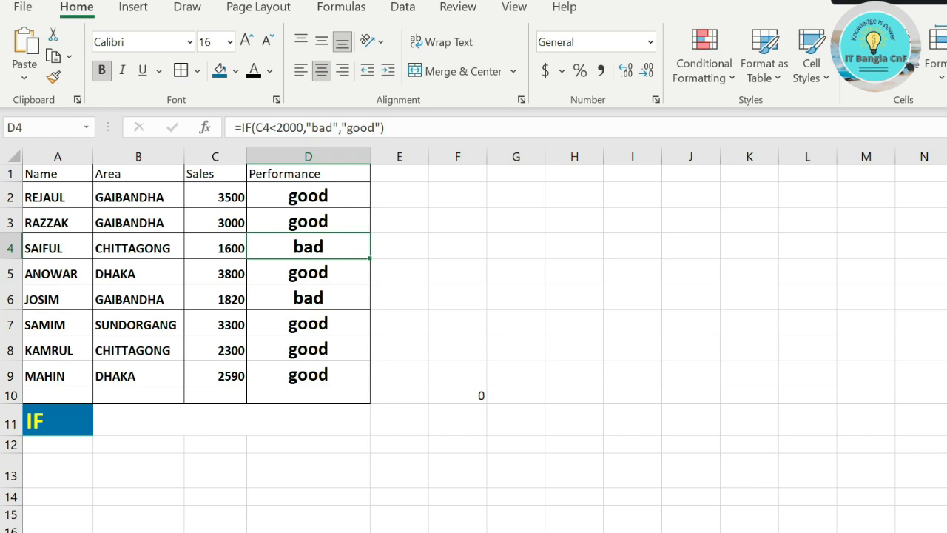
left_click(308, 298)
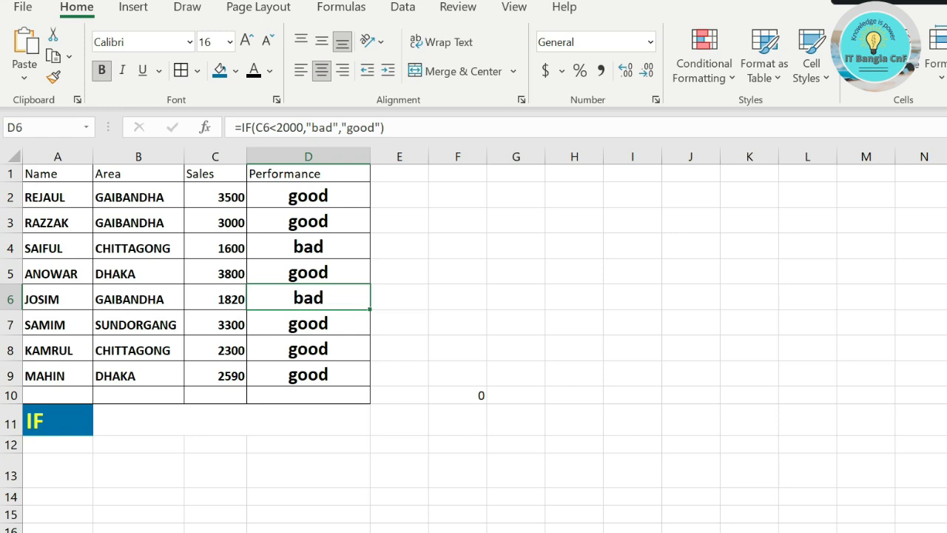
- Enter an IF formula in cell E3 that tests C2<2000 and returns "bad" if true and "good" if false
left_click(399, 220)
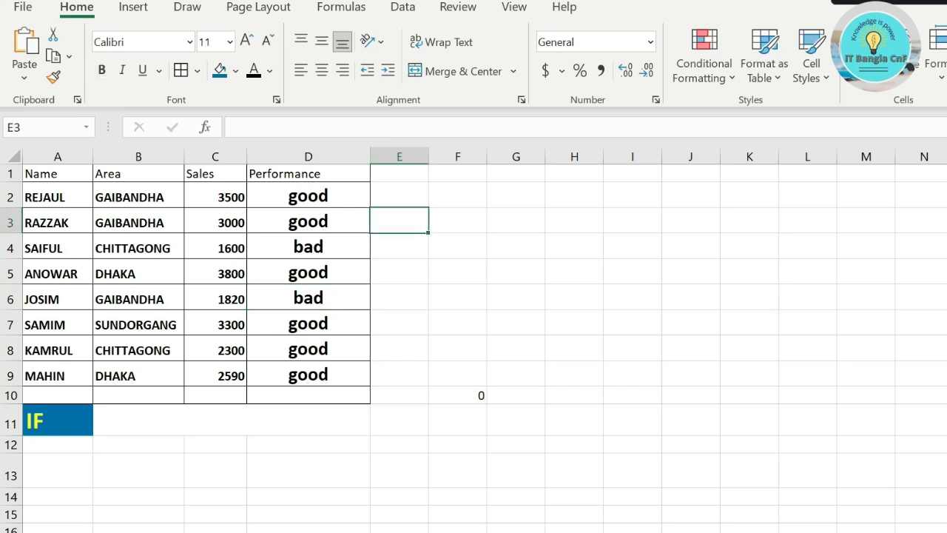
type("=")
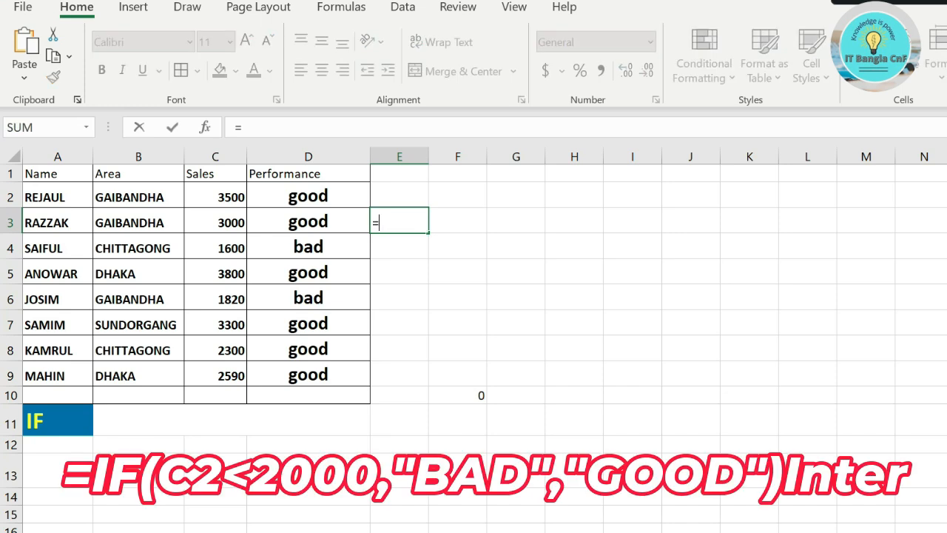
type("if")
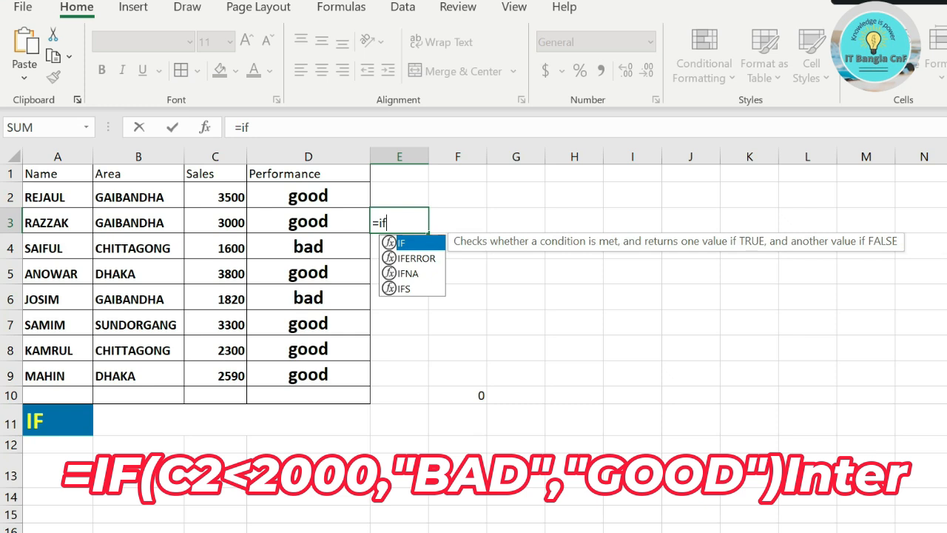
type("(")
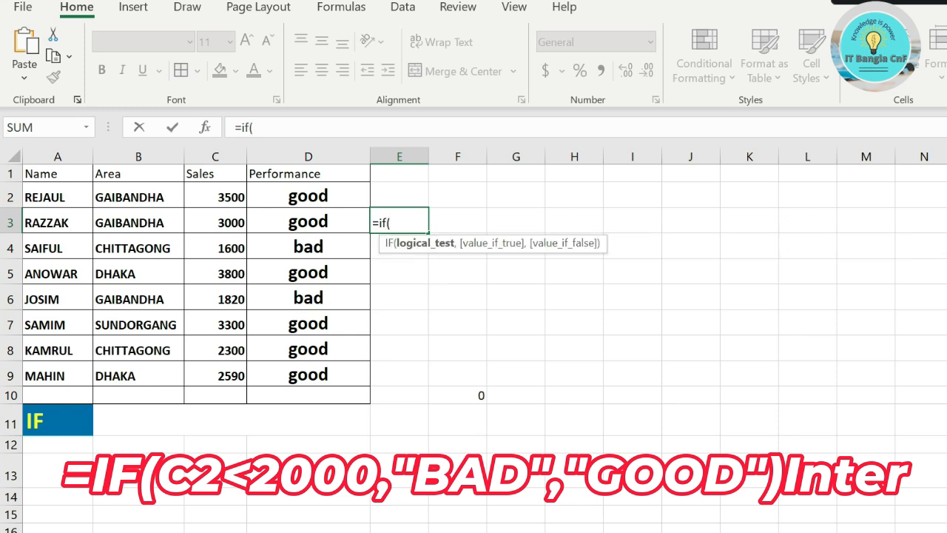
left_click(215, 196)
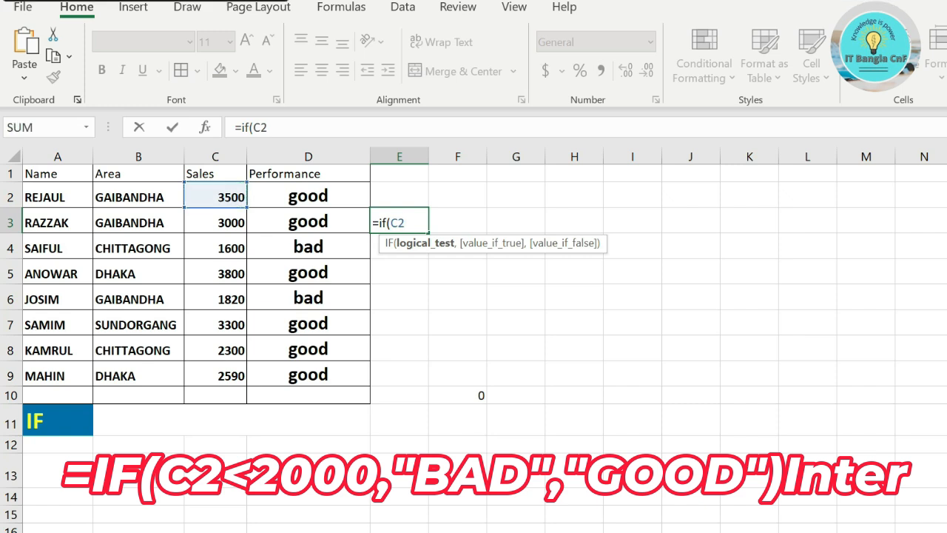
type("<2000")
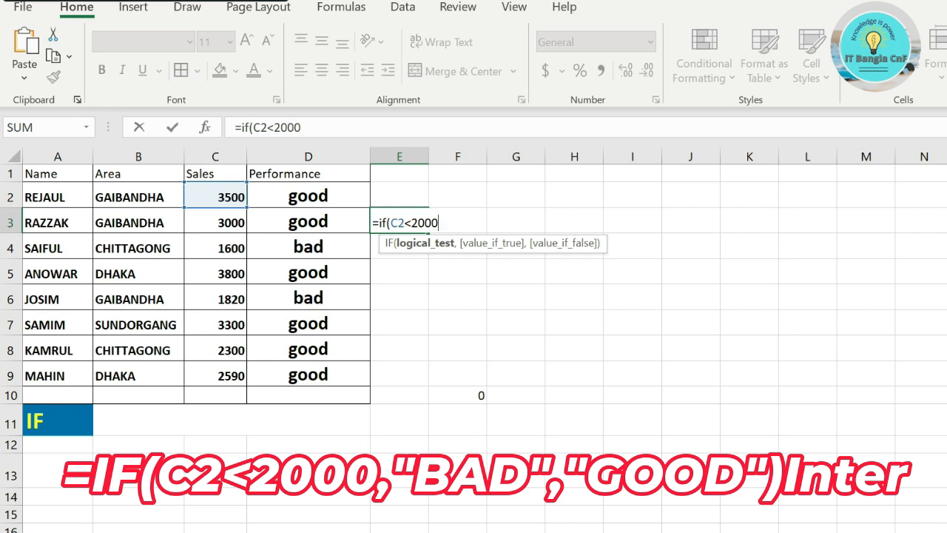
type(",")
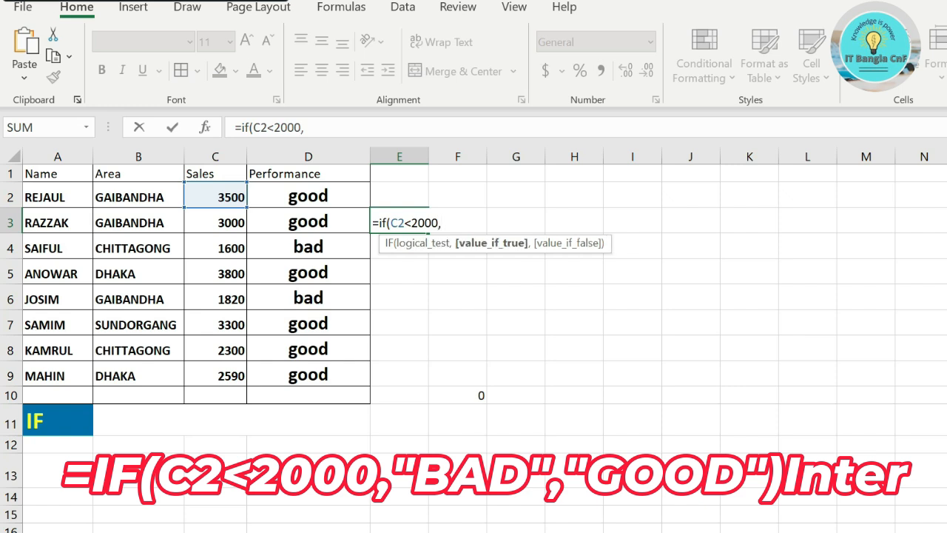
type("\"bad\",")
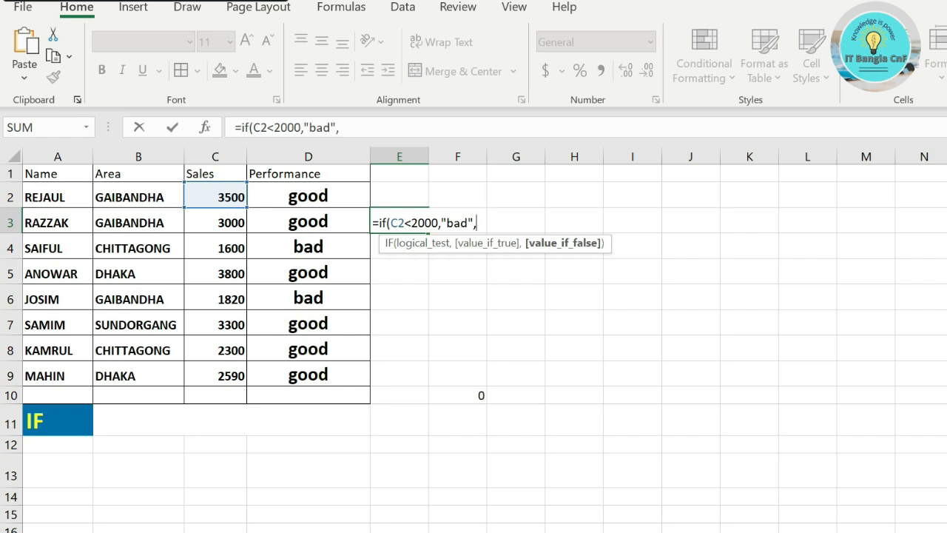
type("\"good\"")
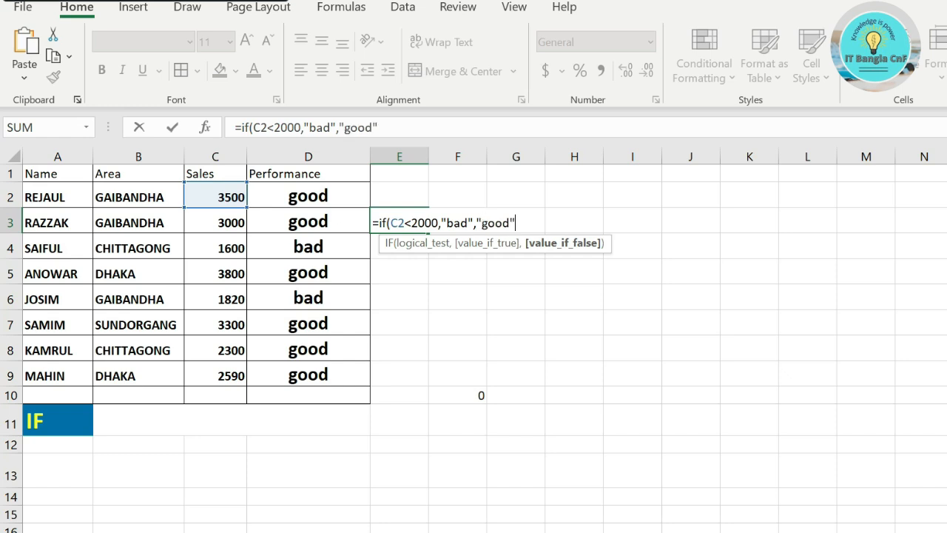
type(")")
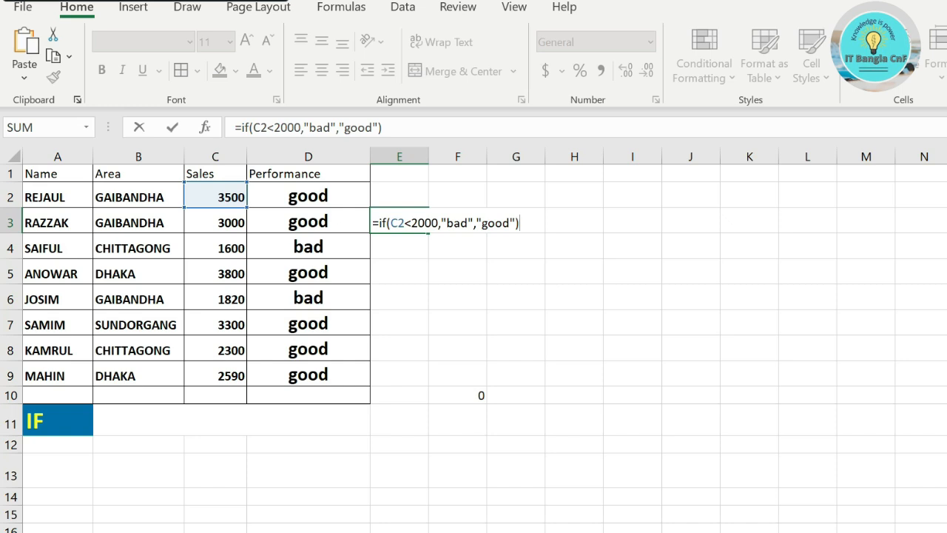
key("Return")
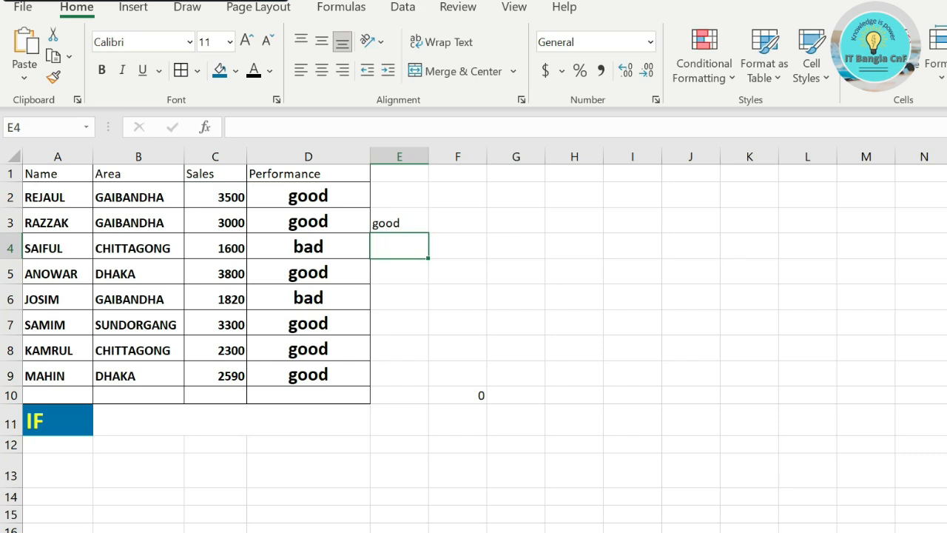
- Fill the IF formula from E3 down through E9 and compare the ratings with the matching Sales values
left_click(399, 222)
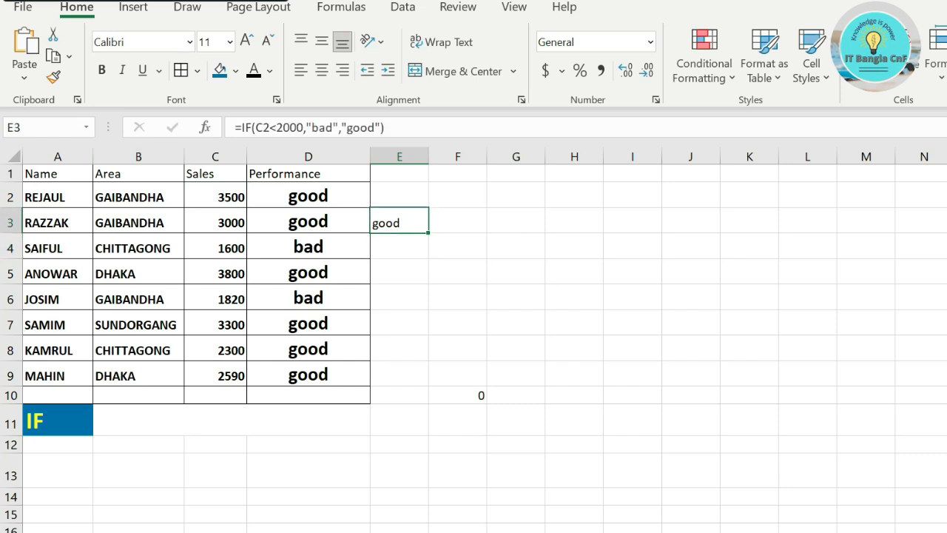
left_click_drag(427, 233, 428, 384)
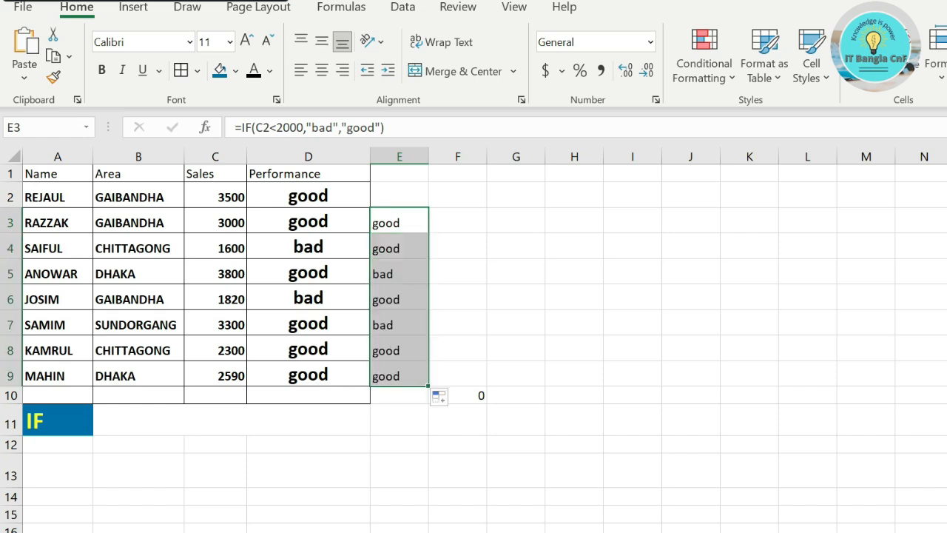
left_click(399, 274)
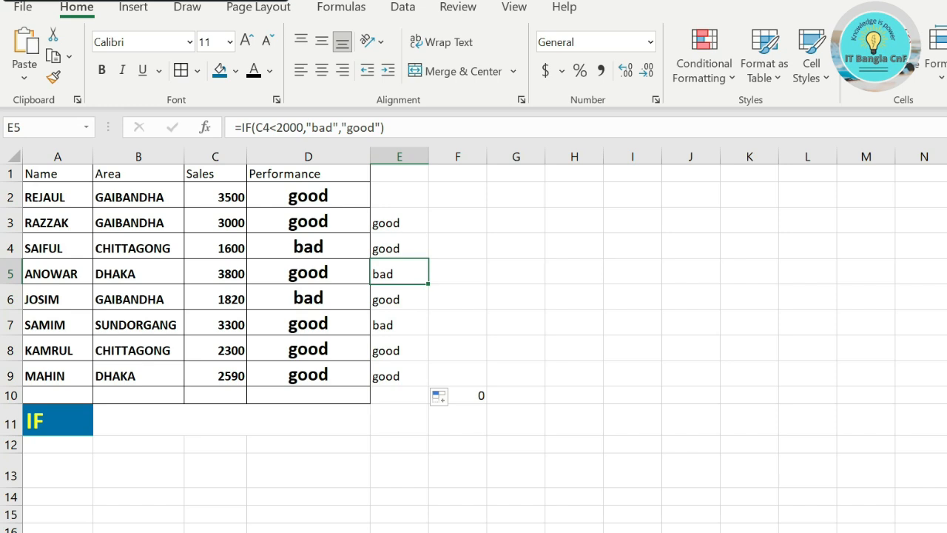
left_click(215, 248)
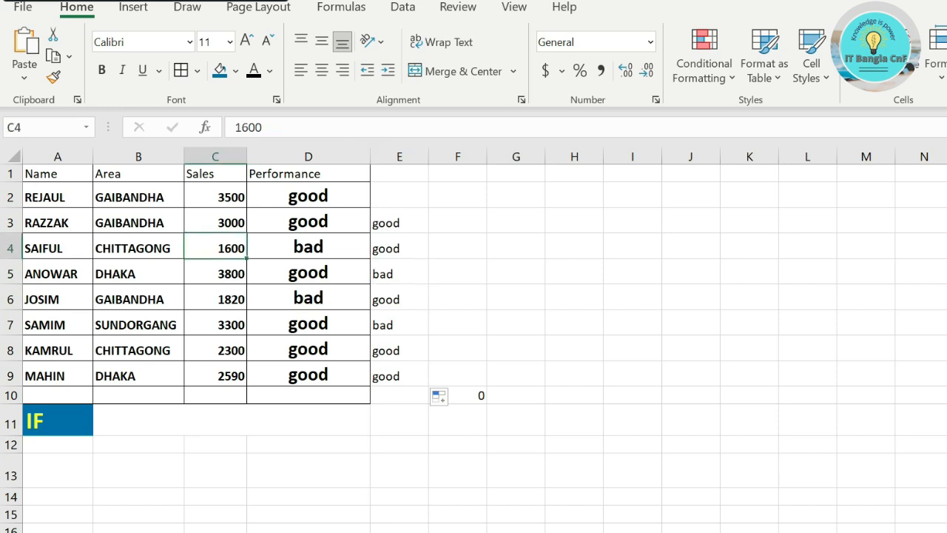
left_click(399, 324)
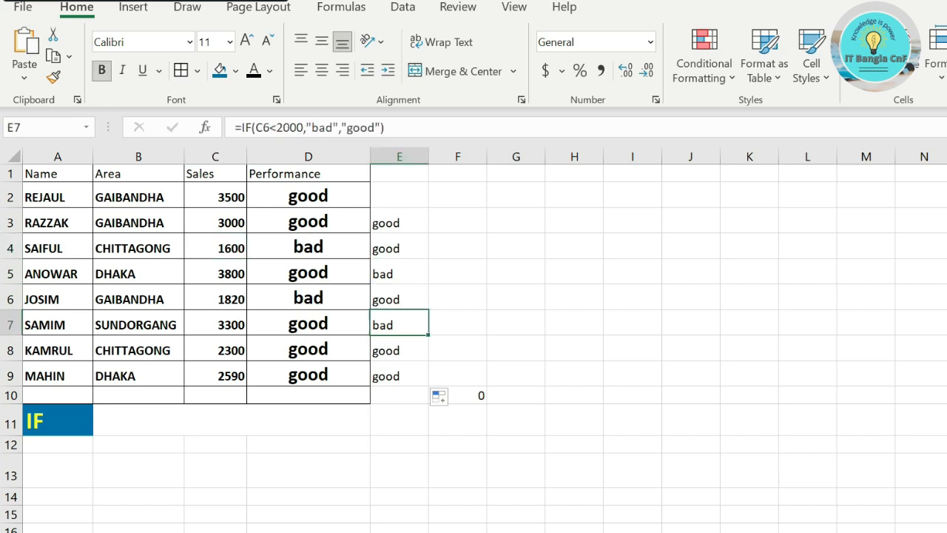
left_click(215, 299)
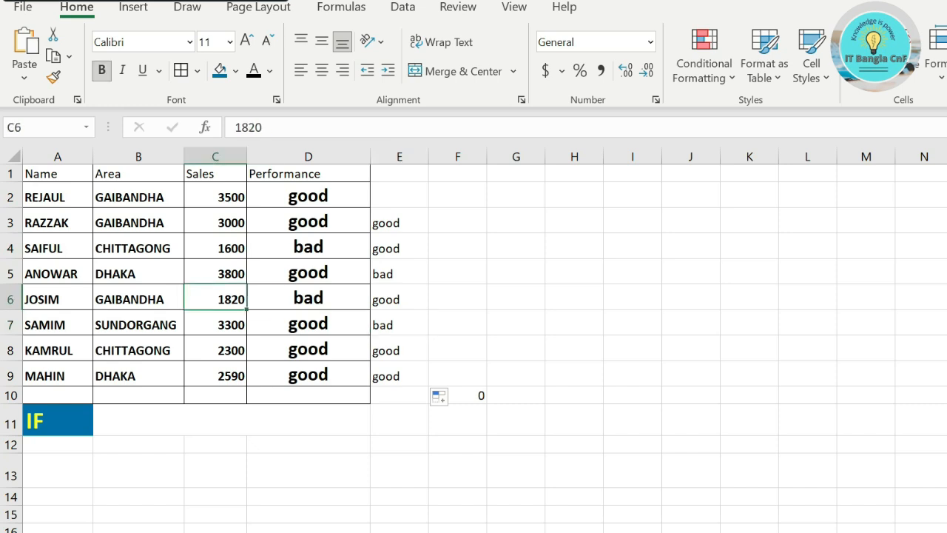
- Review the ratings in E3:E9, including the formula in E4, and undo the last fill
left_click_drag(399, 222, 399, 375)
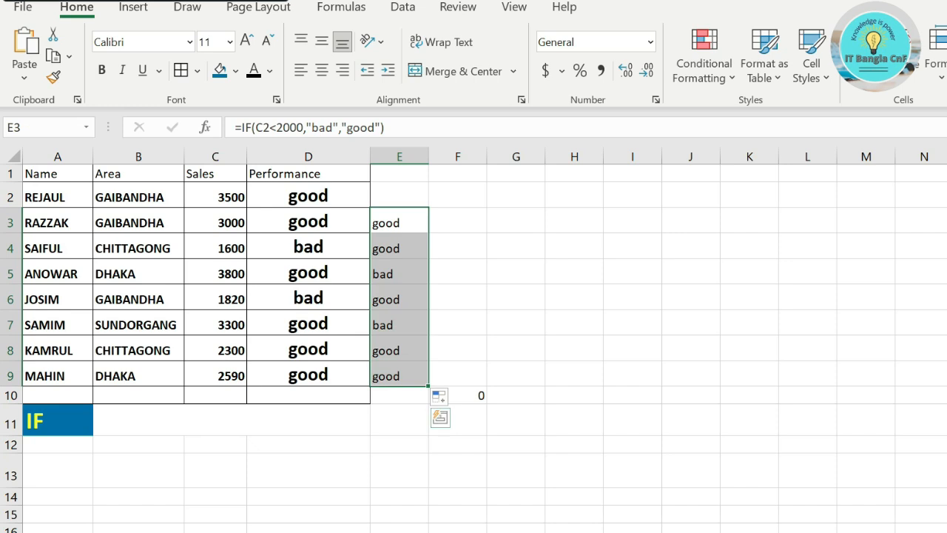
left_click(399, 248)
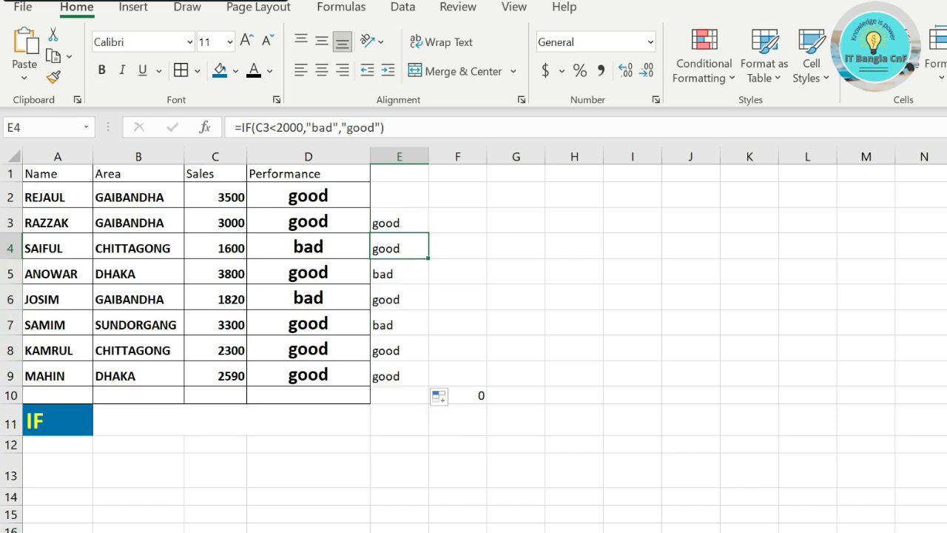
key("ctrl+z")
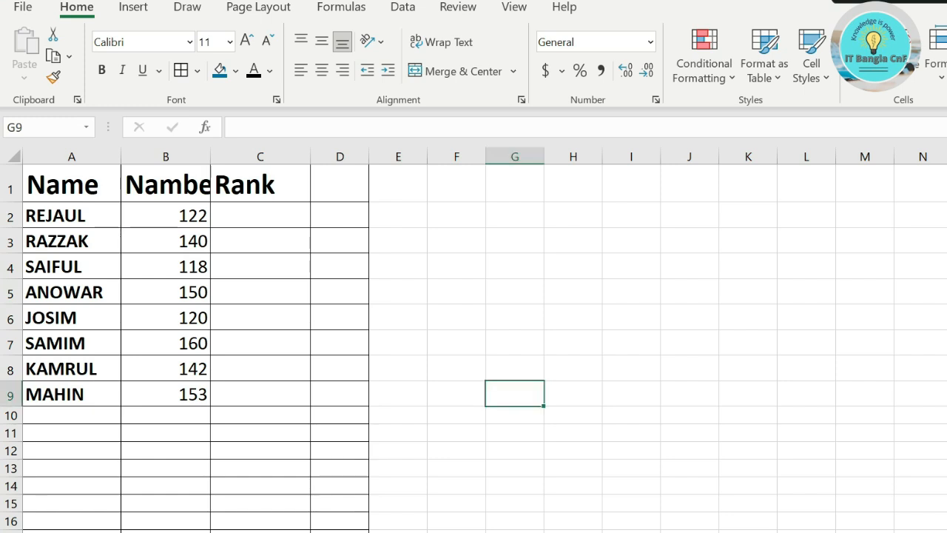
- Enter a RANK formula in cell C2 of the Rank column, ranking B2 within the absolute range $B$2:$B$9
left_click(166, 241)
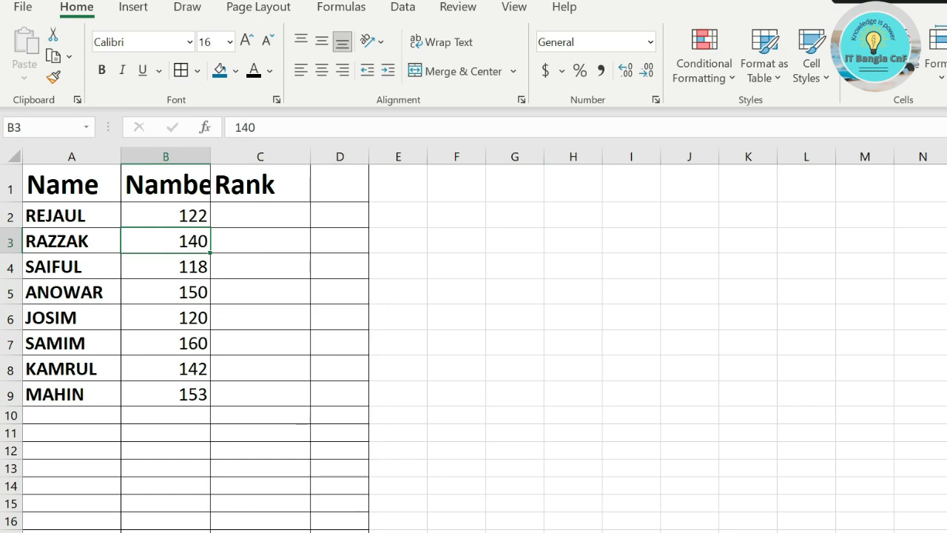
left_click(166, 215)
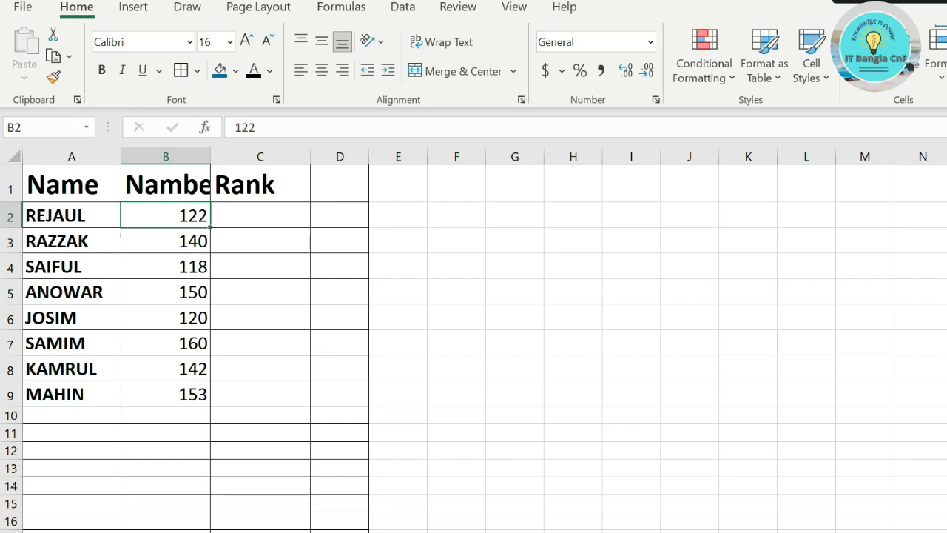
left_click(260, 216)
type("=")
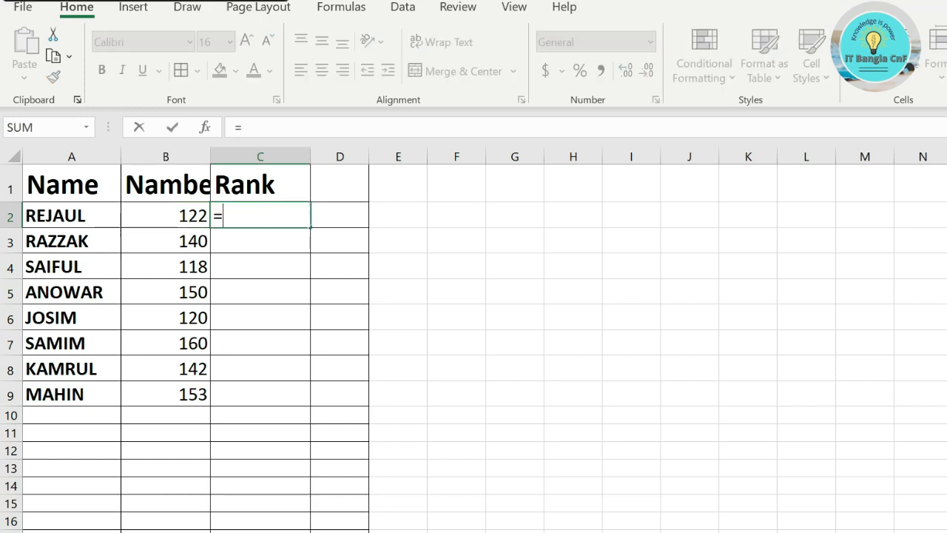
type("rank")
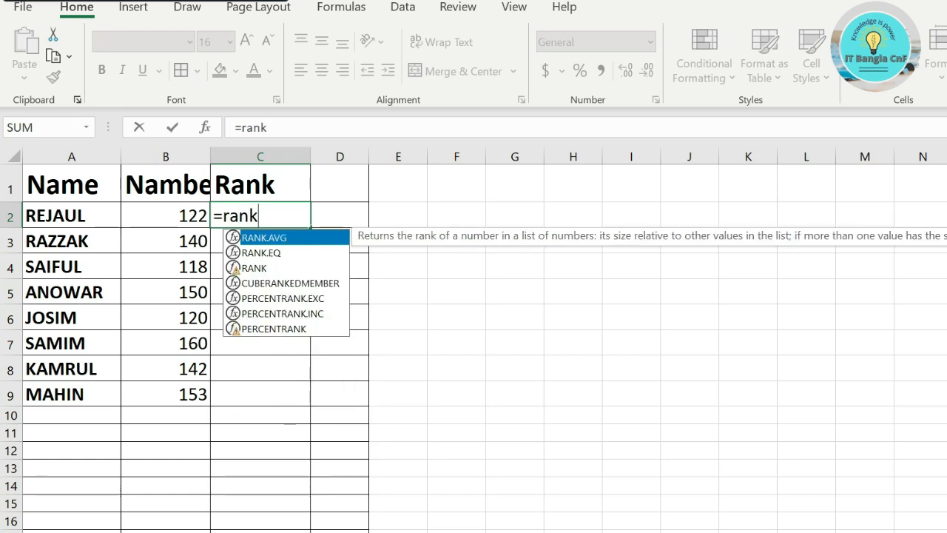
type("(")
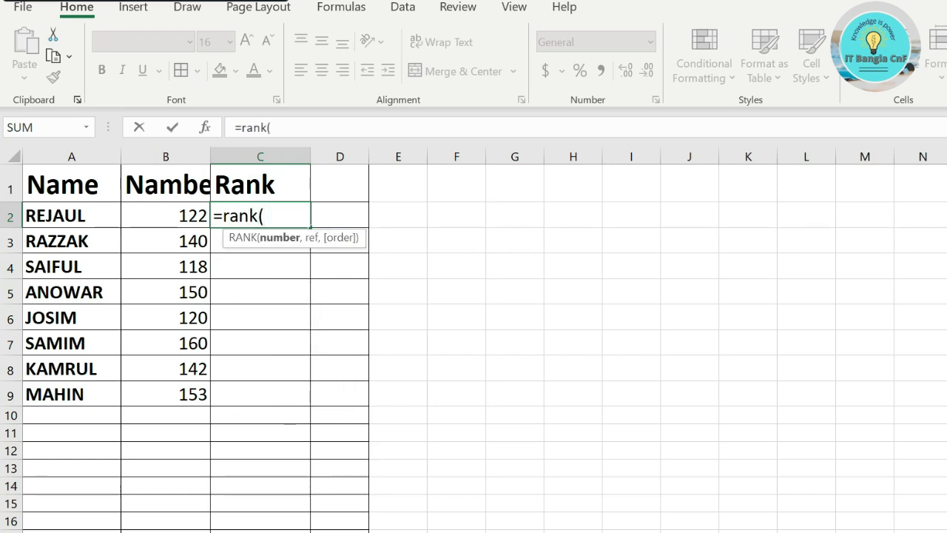
left_click(166, 215)
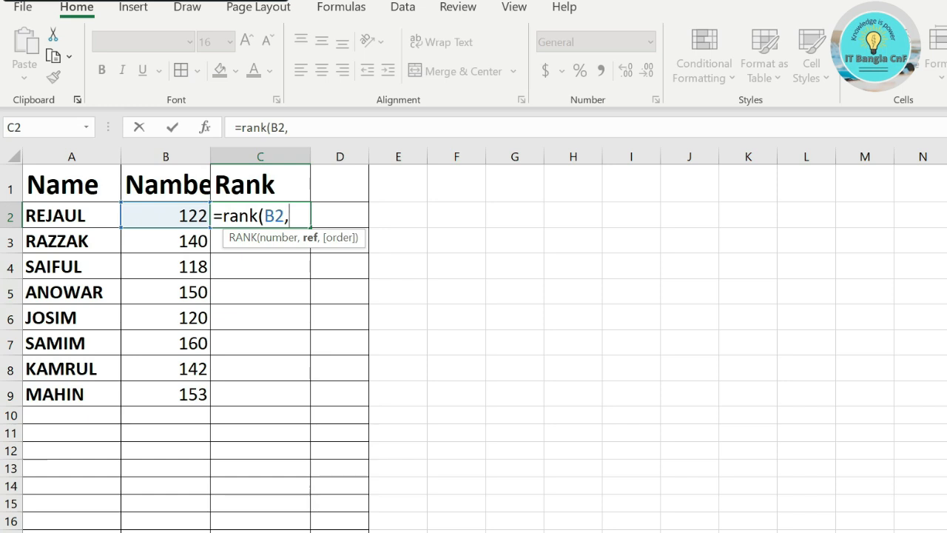
left_click_drag(178, 215, 200, 399)
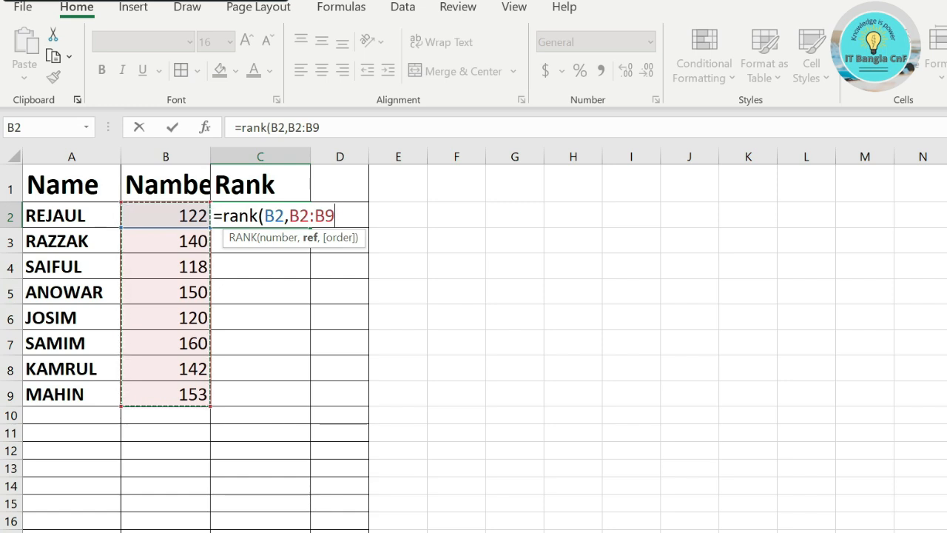
key("F4")
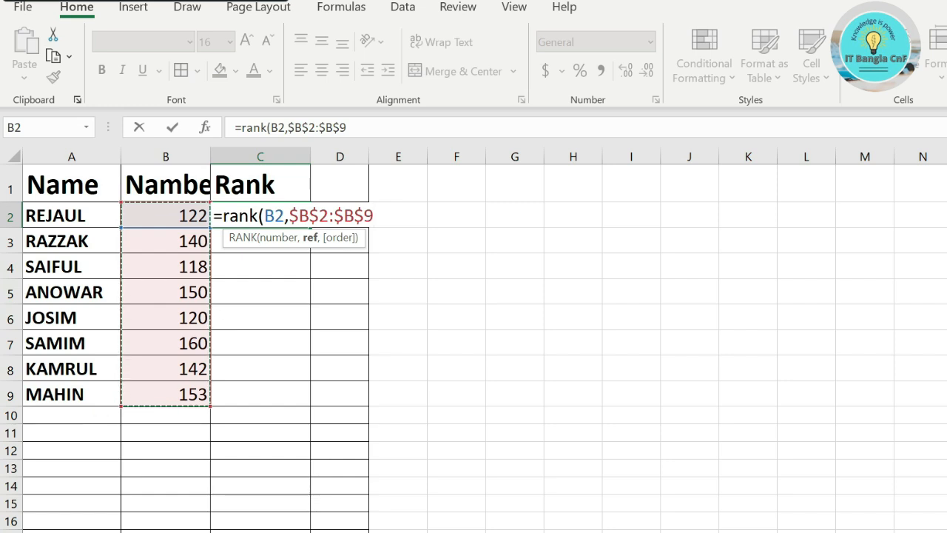
type(")")
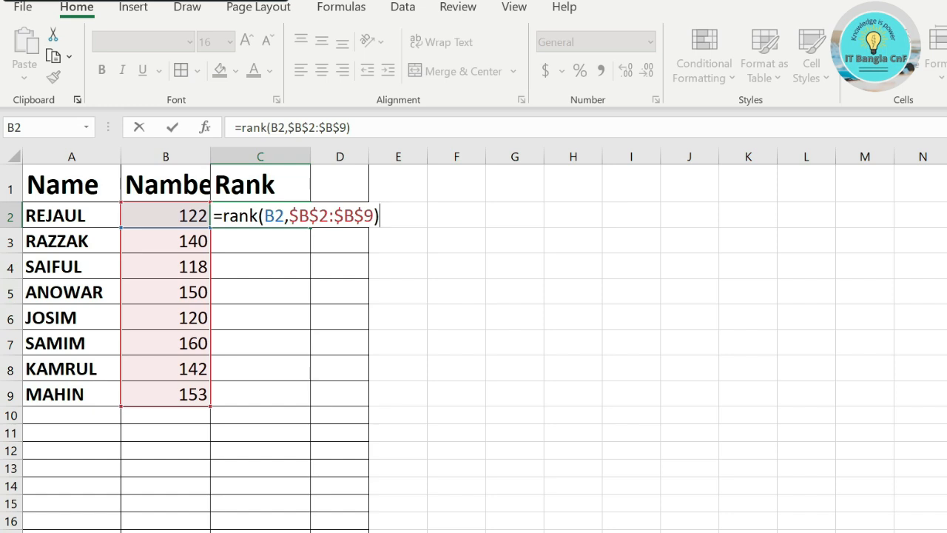
key("Return")
- Fill the RANK formula from C2 down the Rank column through C9
left_click(260, 215)
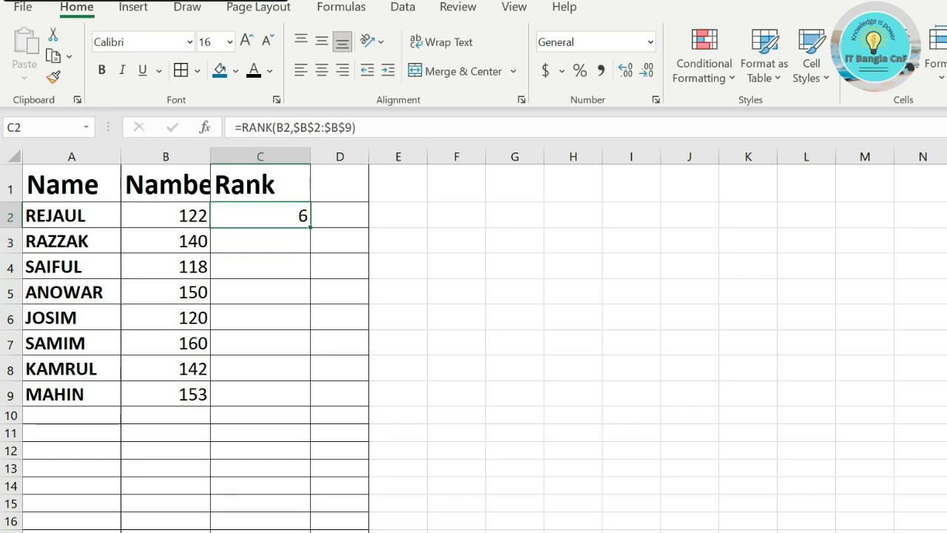
left_click_drag(310, 227, 310, 406)
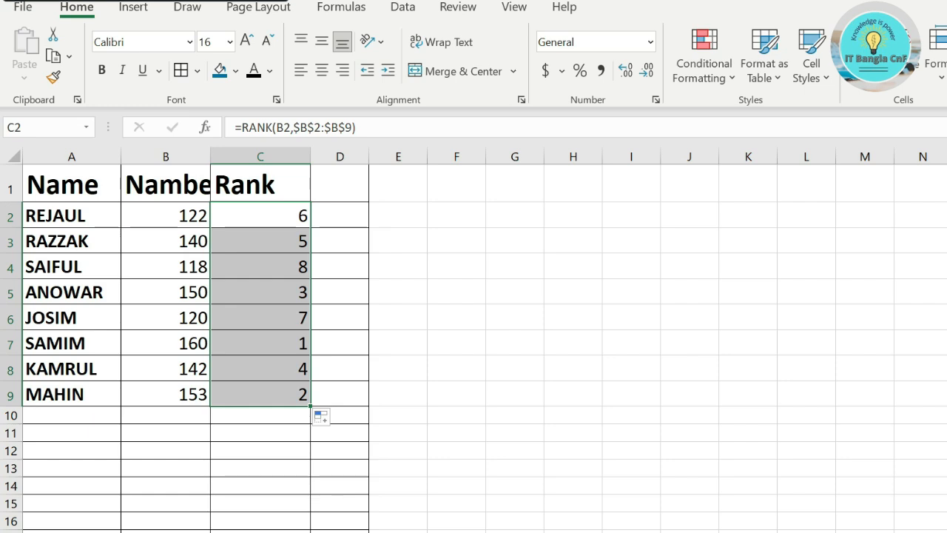
left_click(339, 394)
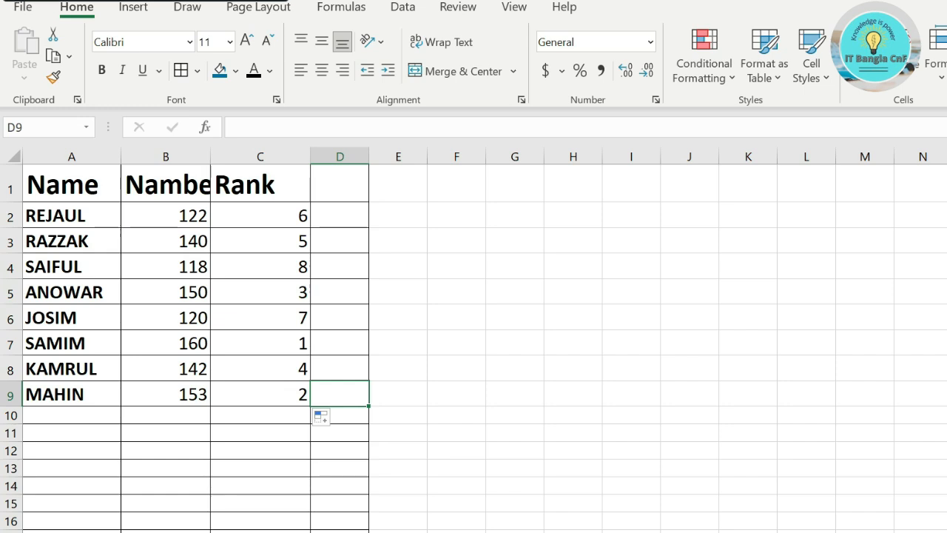
left_click(259, 415)
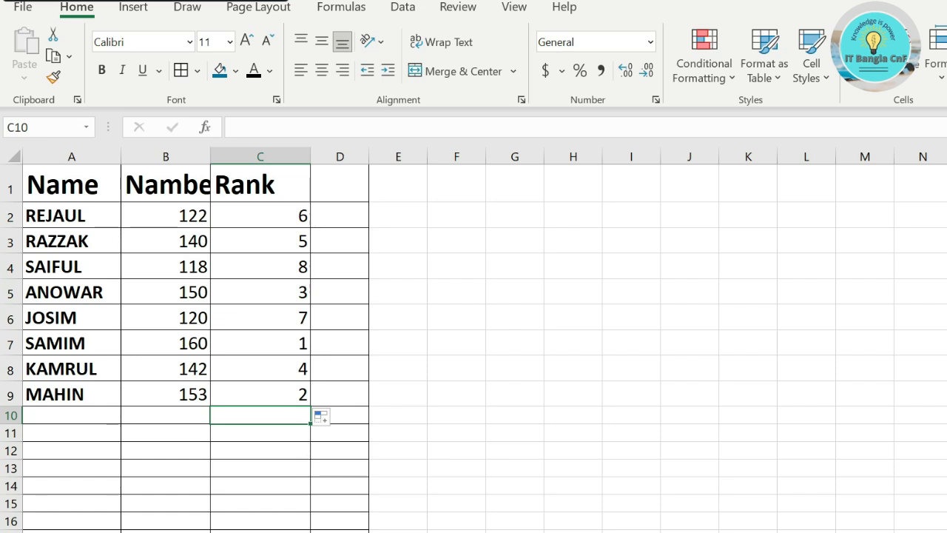
left_click(398, 415)
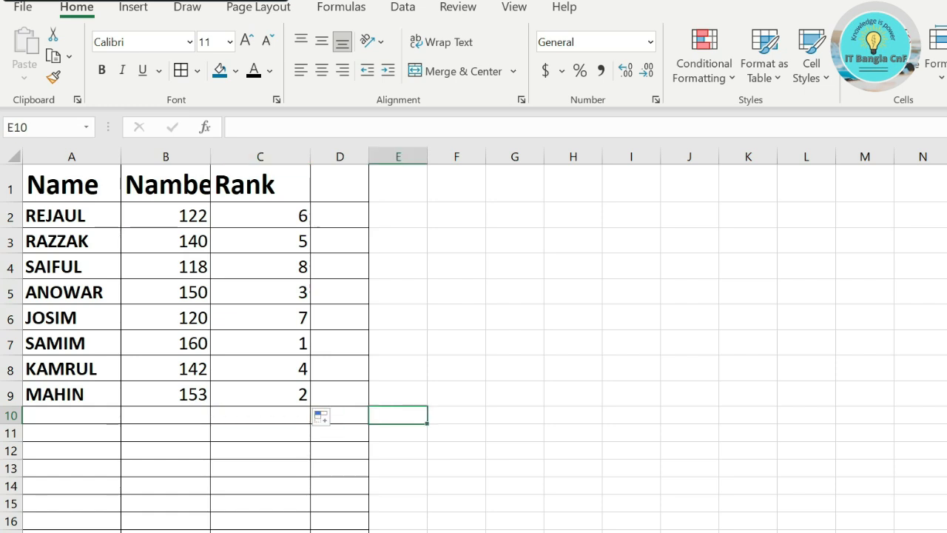
left_click(397, 368)
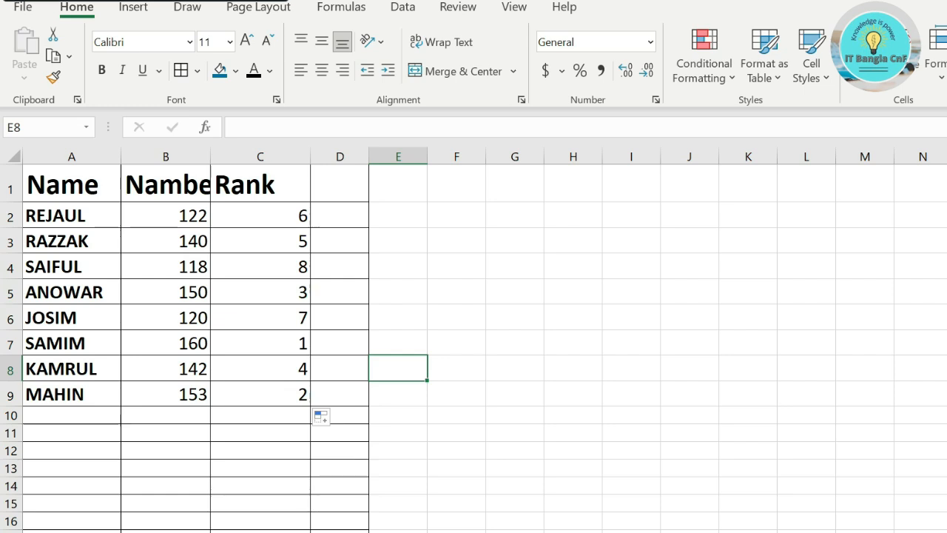
left_click(398, 317)
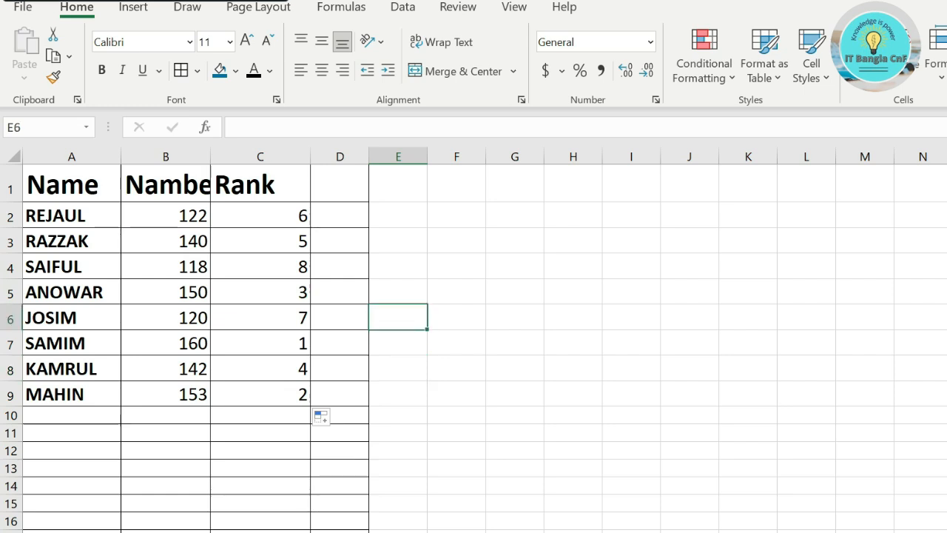